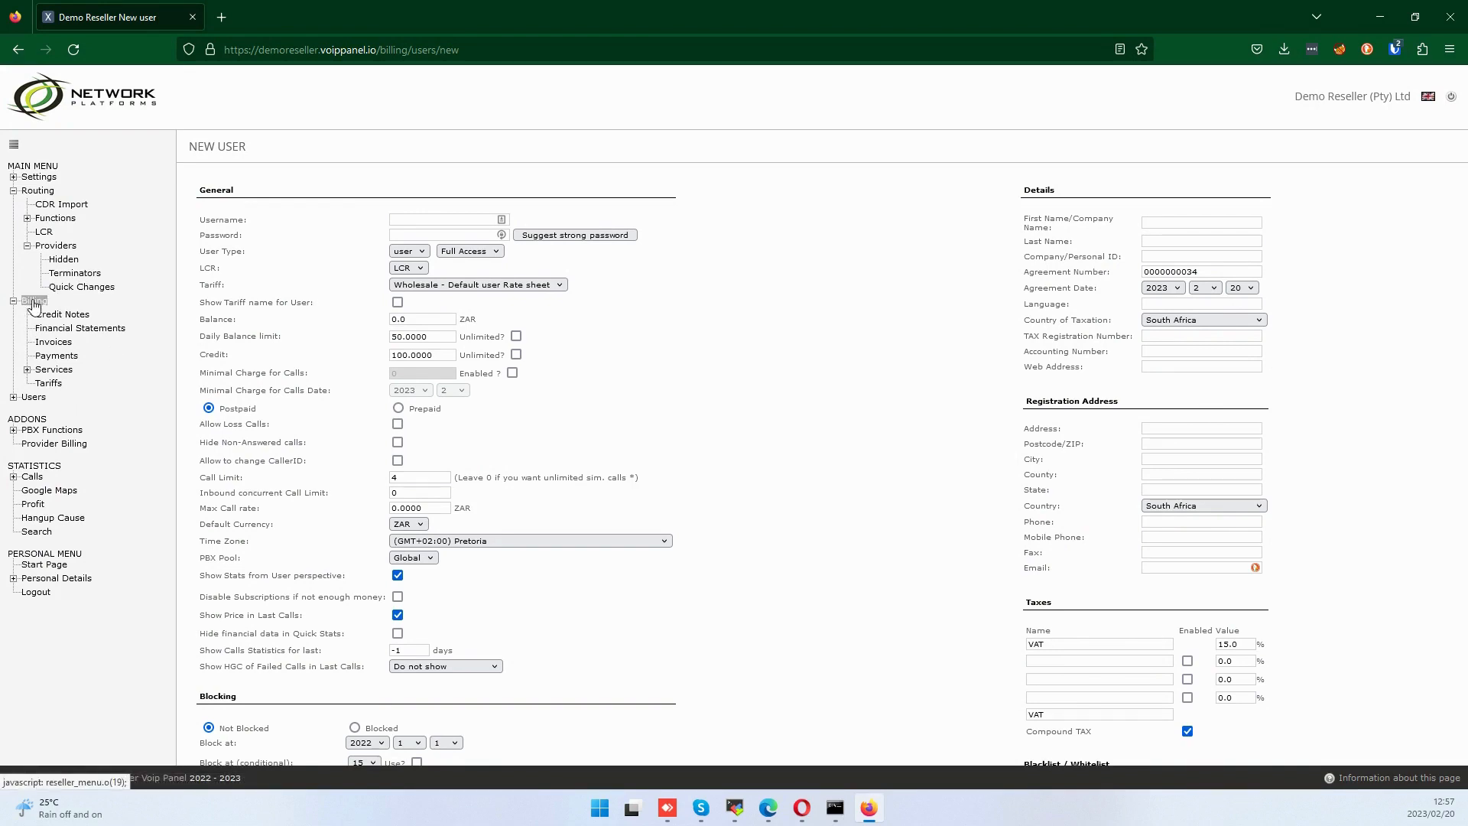
Open the Billing > Tariffs list showing the Cost and Default user Rate sheet tariffs.
{"action": "left_click", "coordinate": [47, 383]}
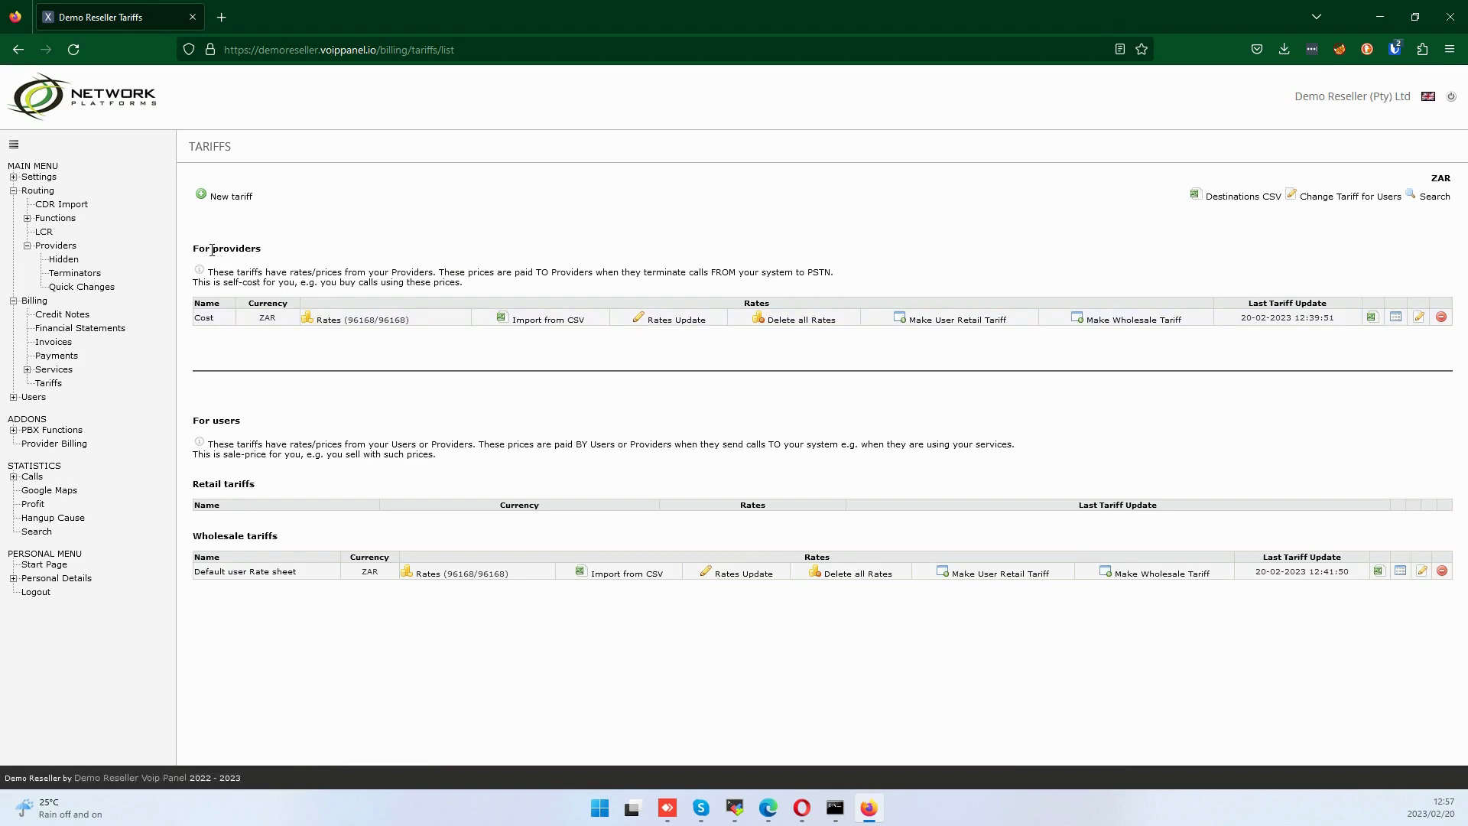
{"action": "double_click", "coordinate": [208, 321]}
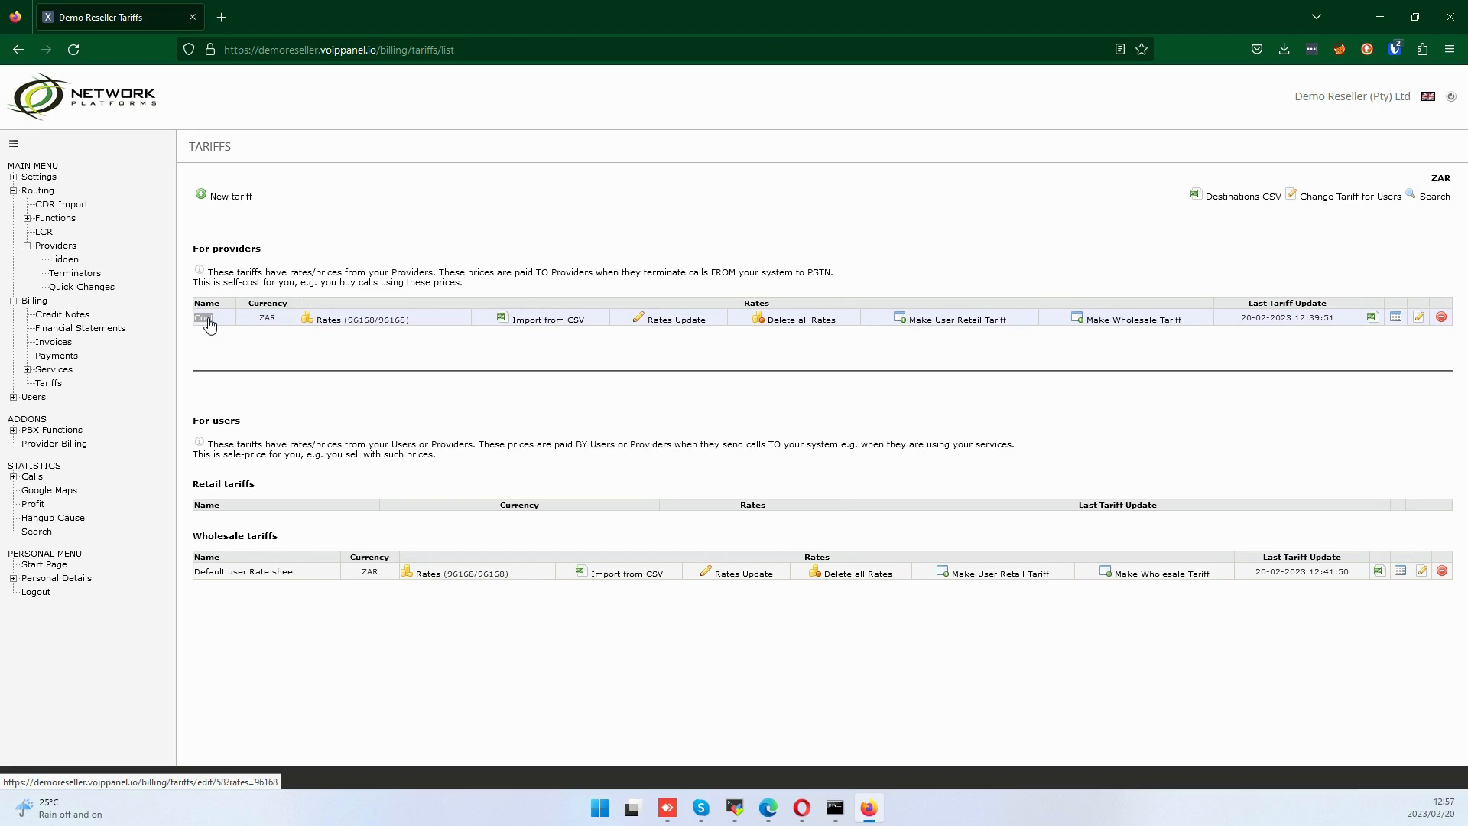
{"action": "left_click", "coordinate": [249, 324]}
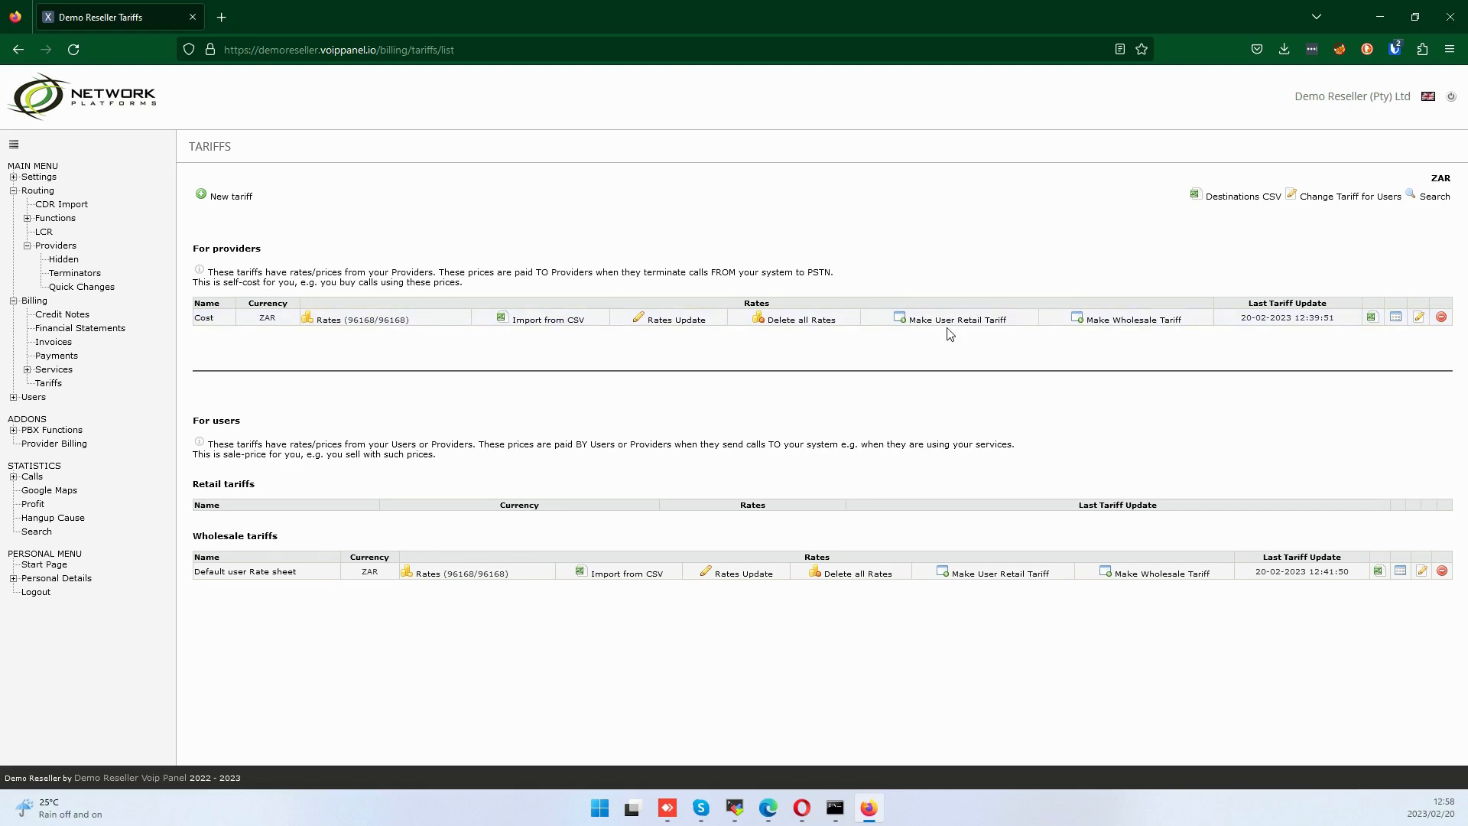
{"action": "left_click_drag", "start_coordinate": [949, 321], "coordinate": [916, 324]}
{"action": "left_click_drag", "start_coordinate": [679, 319], "coordinate": [757, 321]}
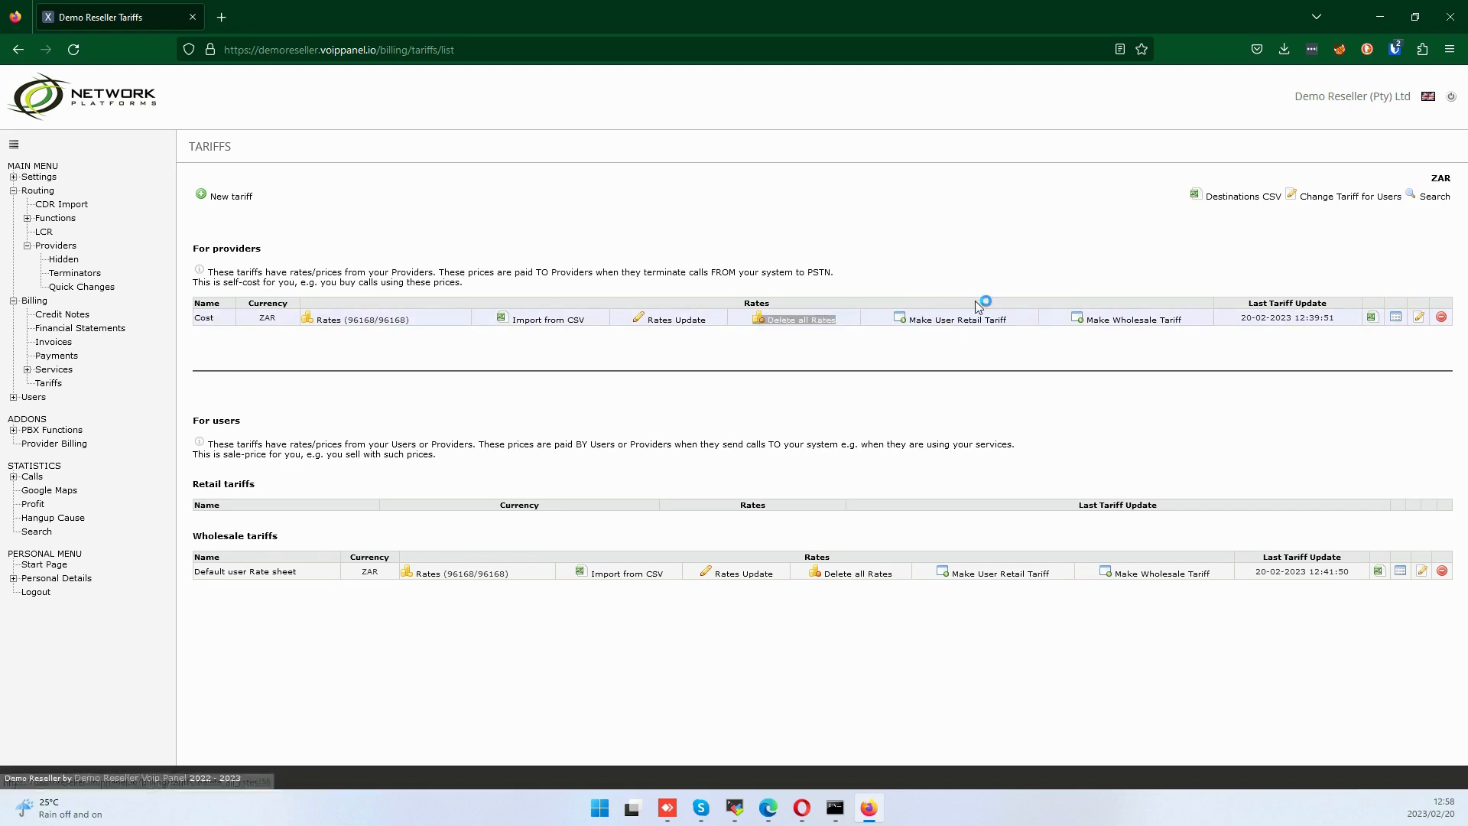
Make a user retail tariff from the Cost tariff, adding 20% to all its rates.
{"action": "left_click", "coordinate": [934, 321]}
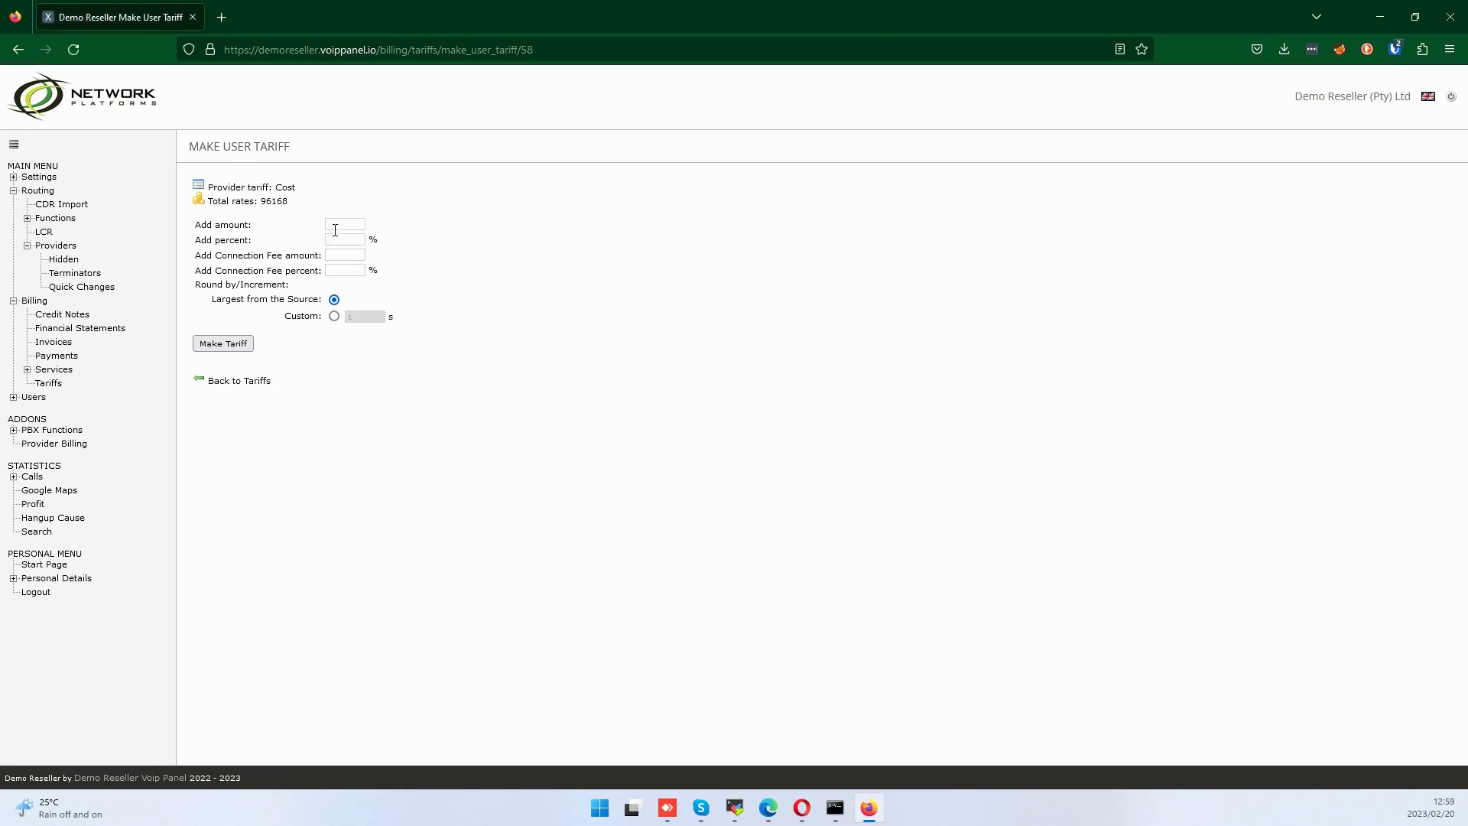
{"action": "left_click", "coordinate": [341, 242]}
{"action": "left_click", "coordinate": [223, 346]}
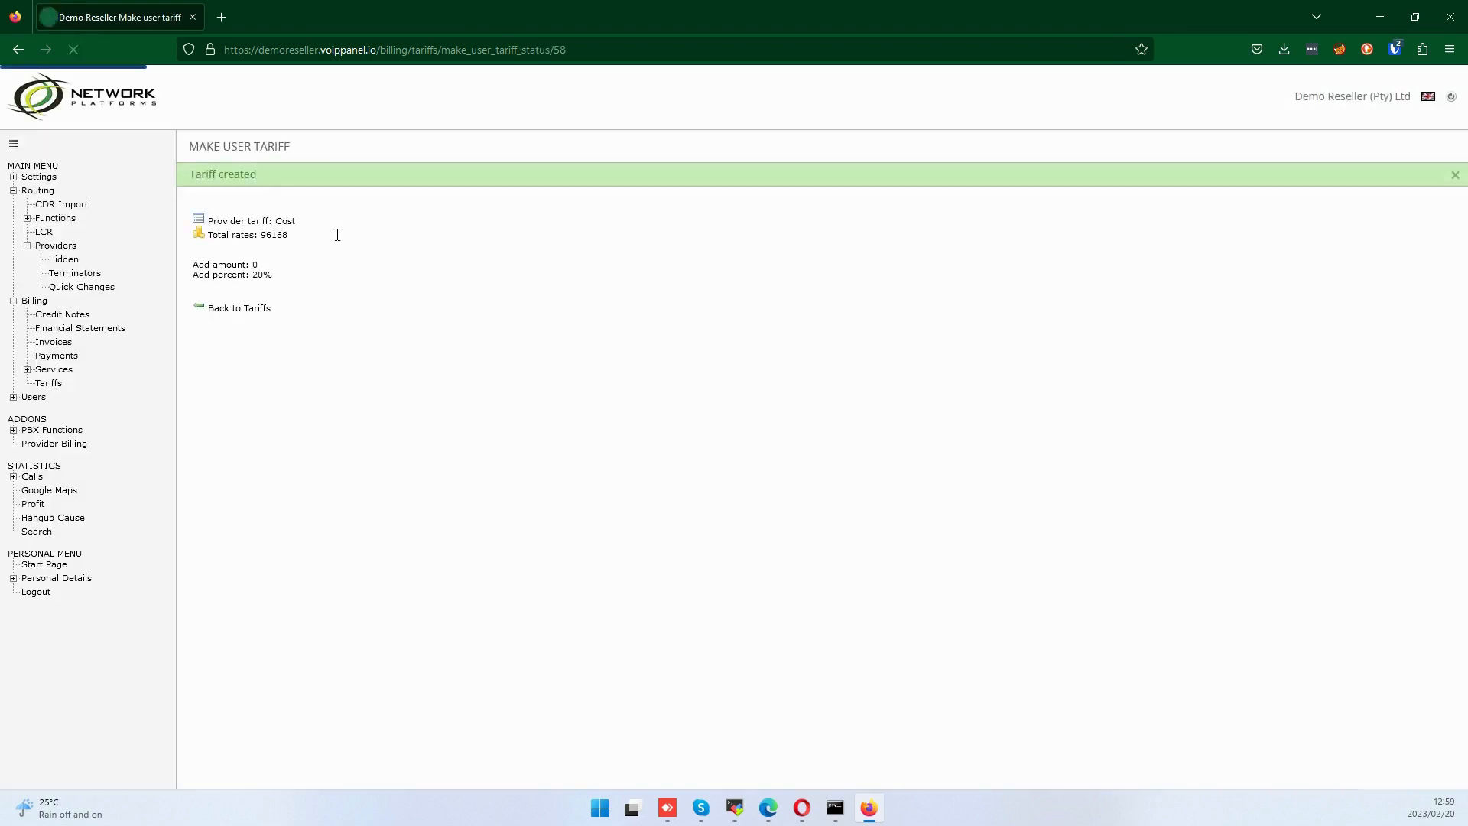
Return to the tariffs list and highlight the new 'Cost + 20%' retail tariff name.
{"action": "left_click", "coordinate": [229, 308]}
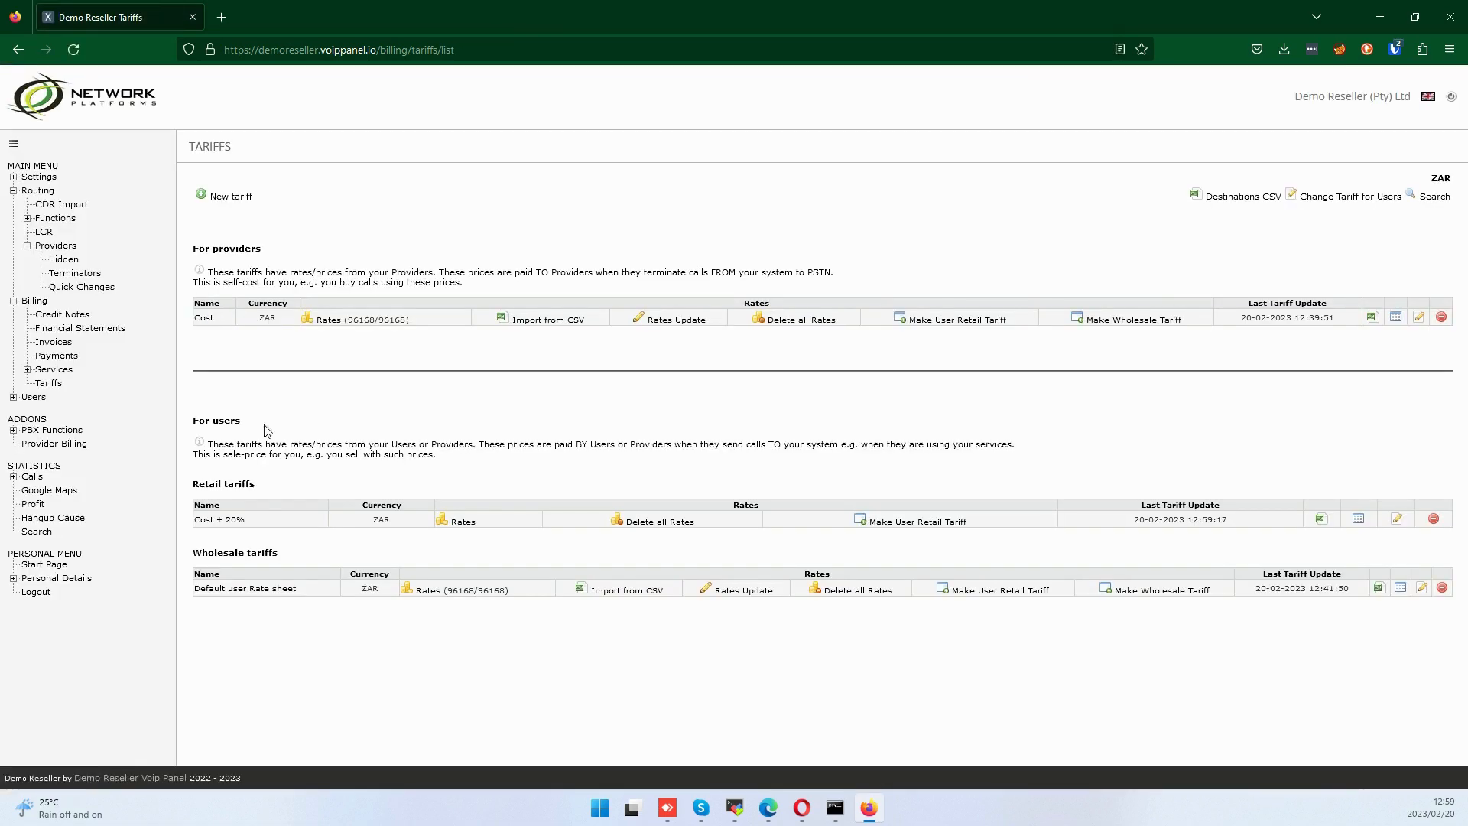
{"action": "triple_click", "coordinate": [217, 527]}
{"action": "triple_click", "coordinate": [222, 525]}
{"action": "left_click", "coordinate": [280, 523]}
{"action": "left_click_drag", "start_coordinate": [251, 522], "coordinate": [239, 522]}
Show the Cost + 20% rates filtered to prefix 2782.
{"action": "left_click", "coordinate": [458, 522]}
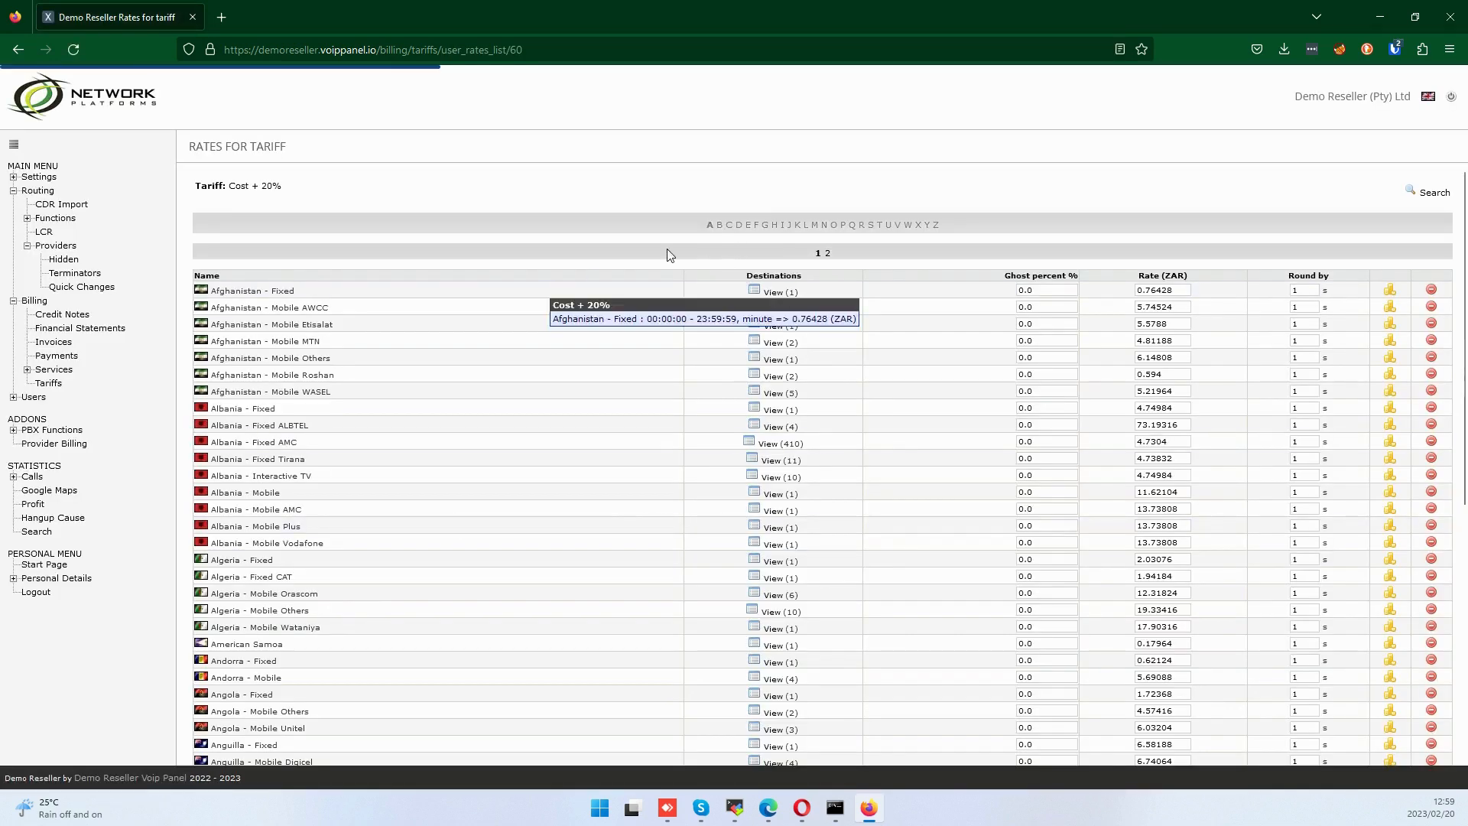
{"action": "scroll", "coordinate": [324, 517], "scroll_direction": "down", "scroll_amount": 4}
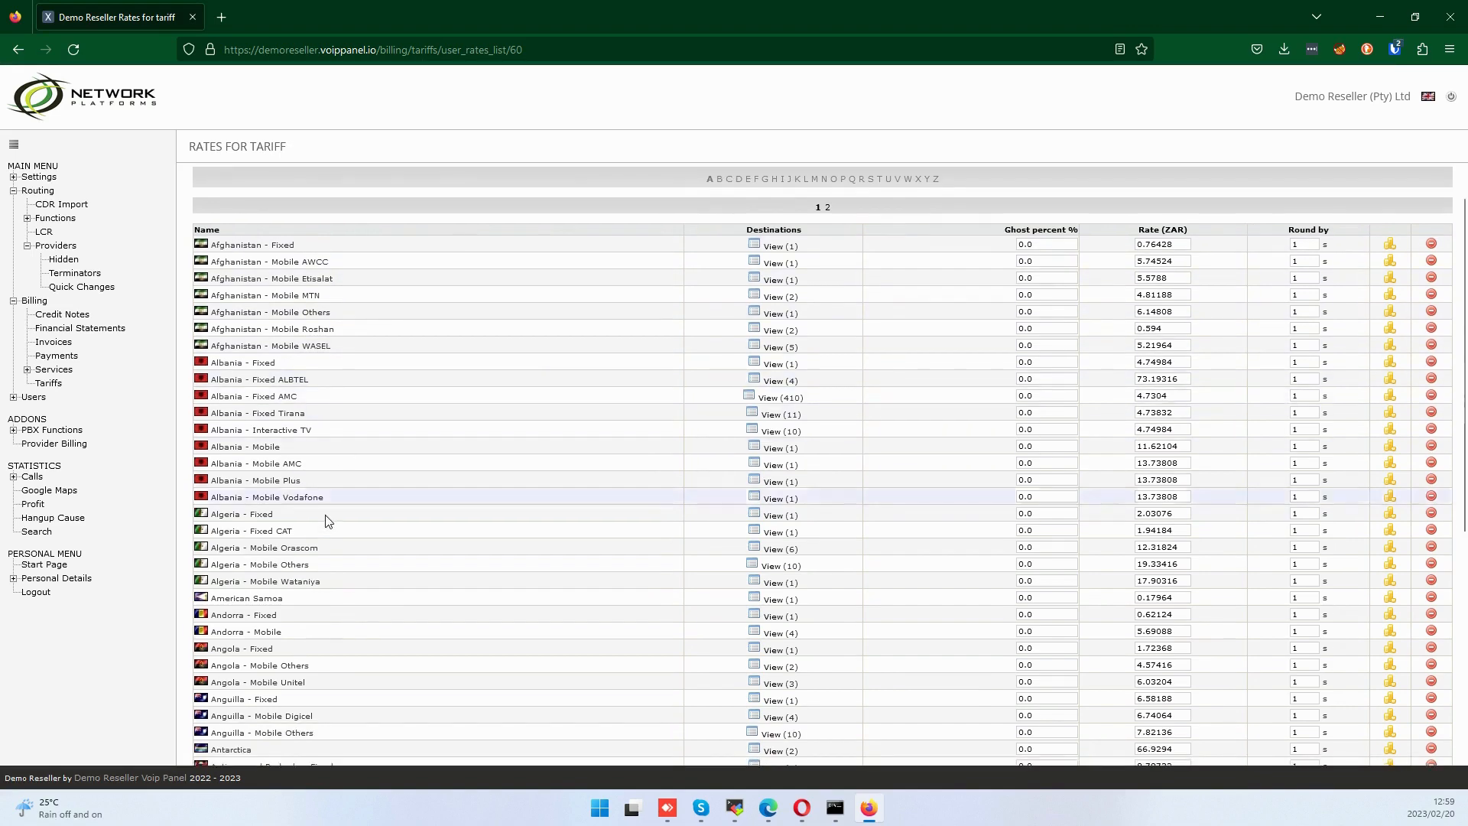
{"action": "scroll", "coordinate": [325, 534], "scroll_direction": "up", "scroll_amount": 4}
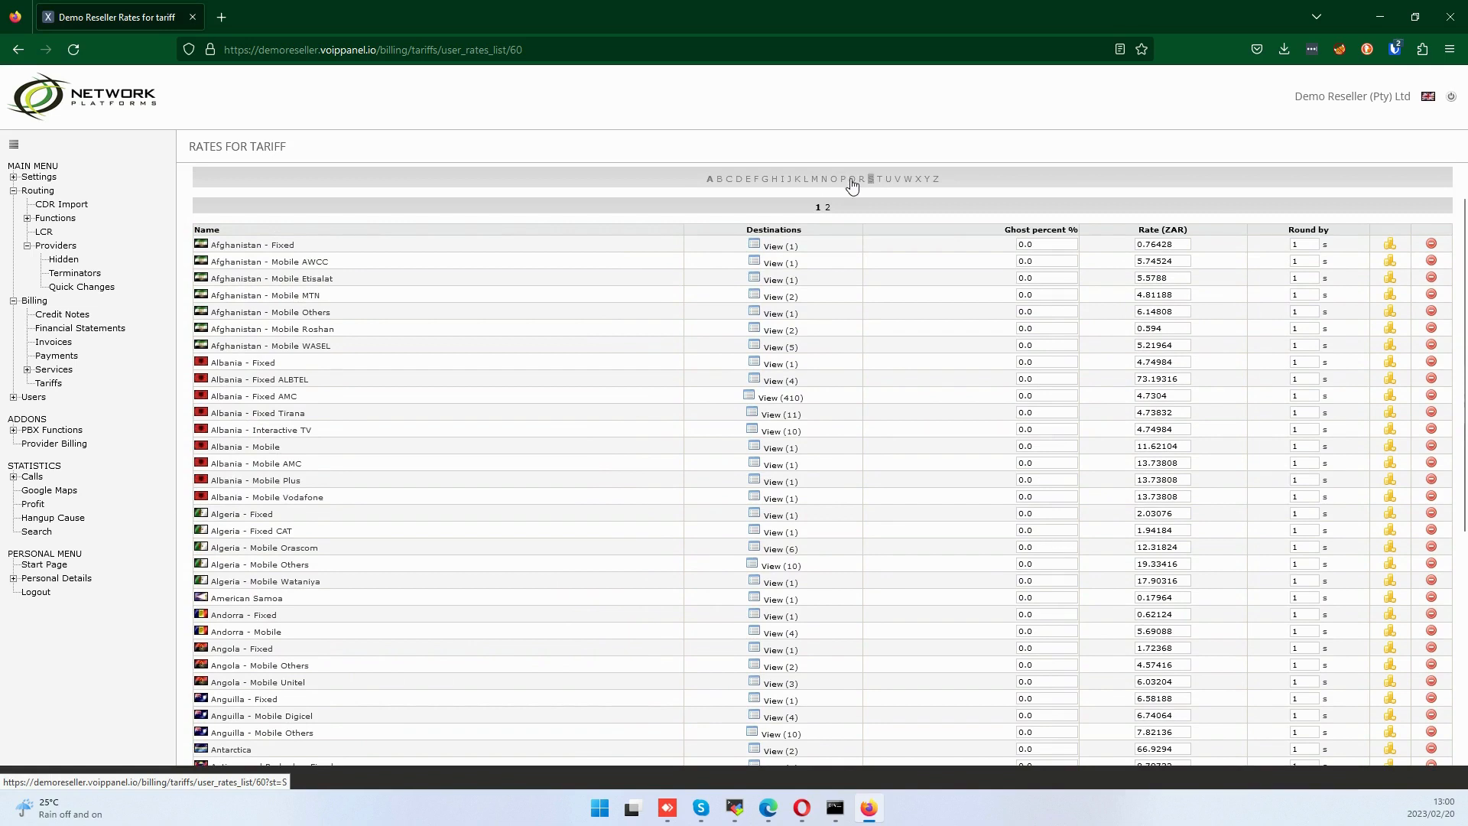
{"action": "scroll", "coordinate": [853, 184], "scroll_direction": "up", "scroll_amount": 1}
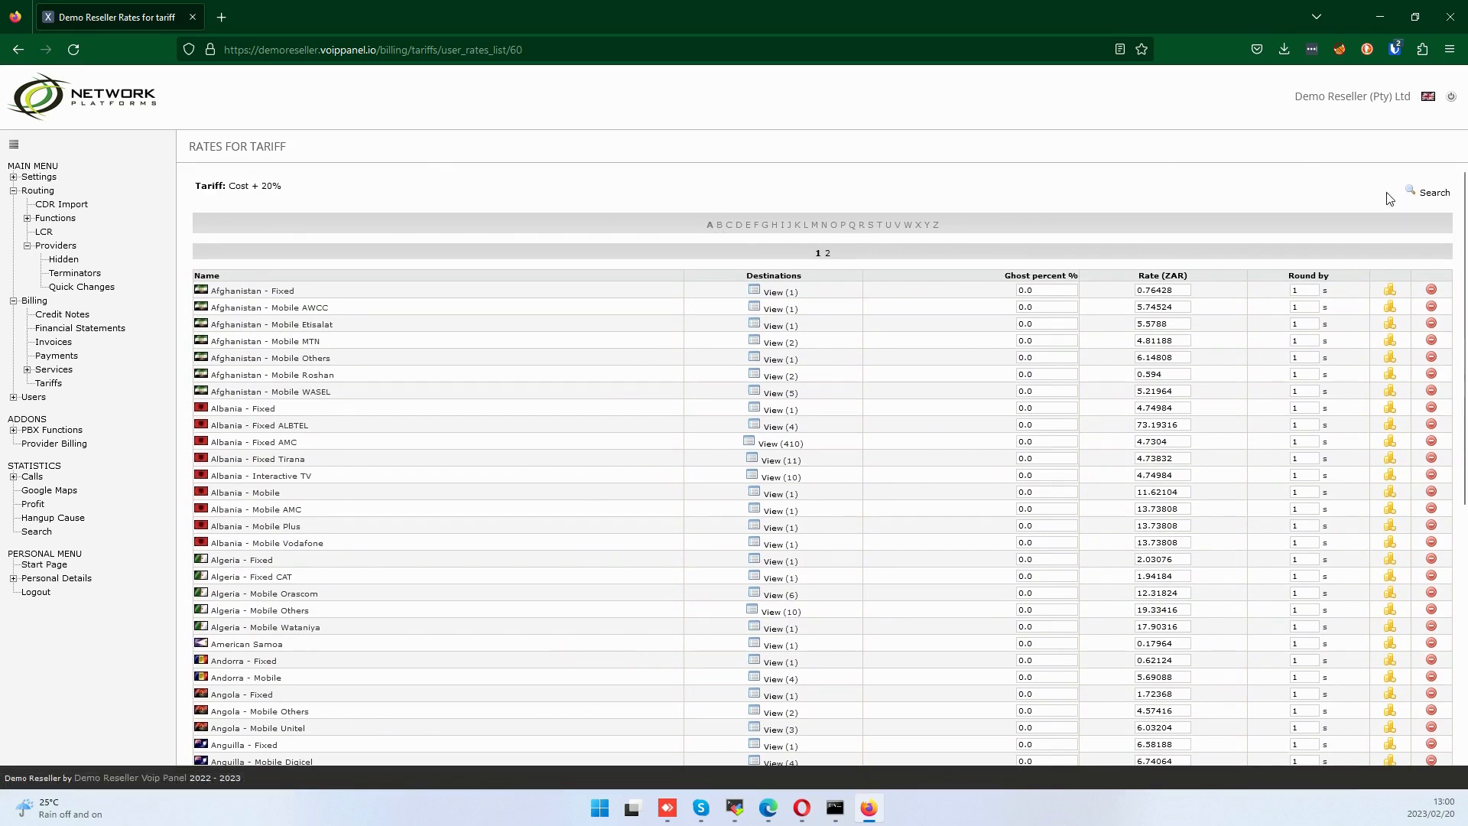
{"action": "left_click", "coordinate": [1431, 192]}
{"action": "left_click", "coordinate": [241, 222]}
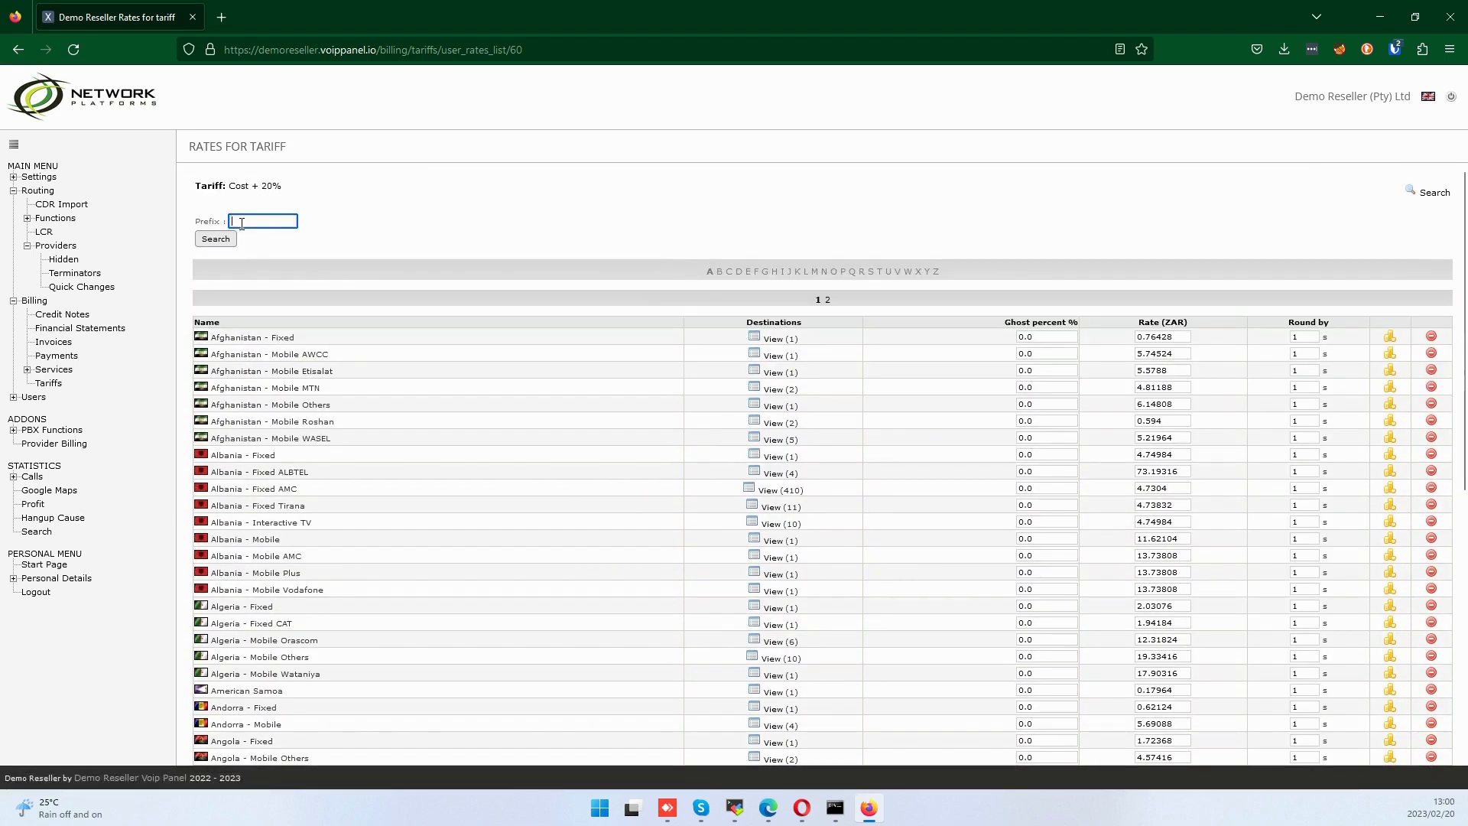
{"action": "type", "text": "2782"}
{"action": "left_click", "coordinate": [216, 240]}
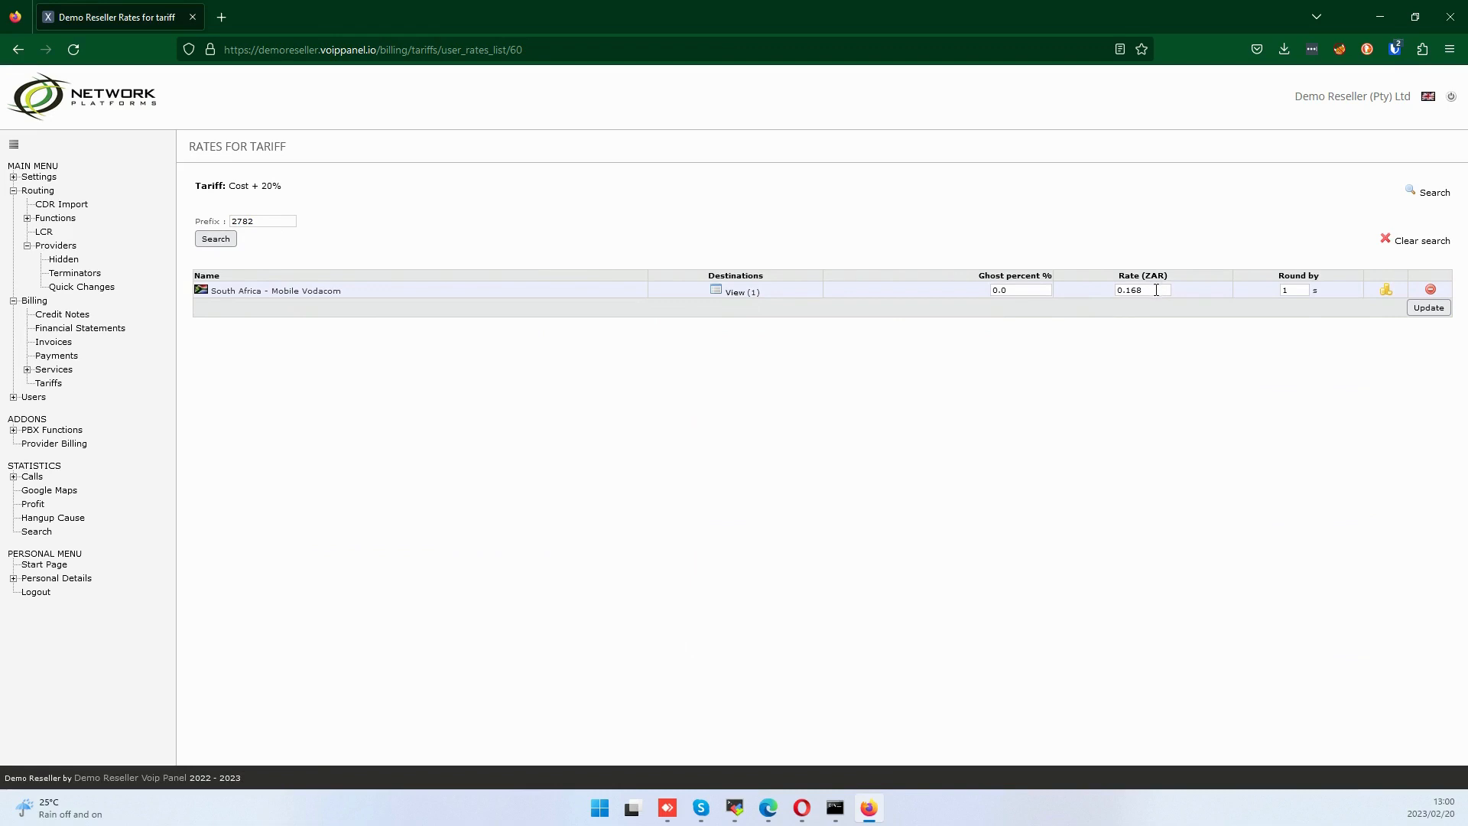
Change the South Africa - Mobile Vodacom rate from 0.168 to 0.22 and update it.
{"action": "left_click_drag", "start_coordinate": [1156, 290], "coordinate": [1099, 289]}
{"action": "type", "text": "0.22"}
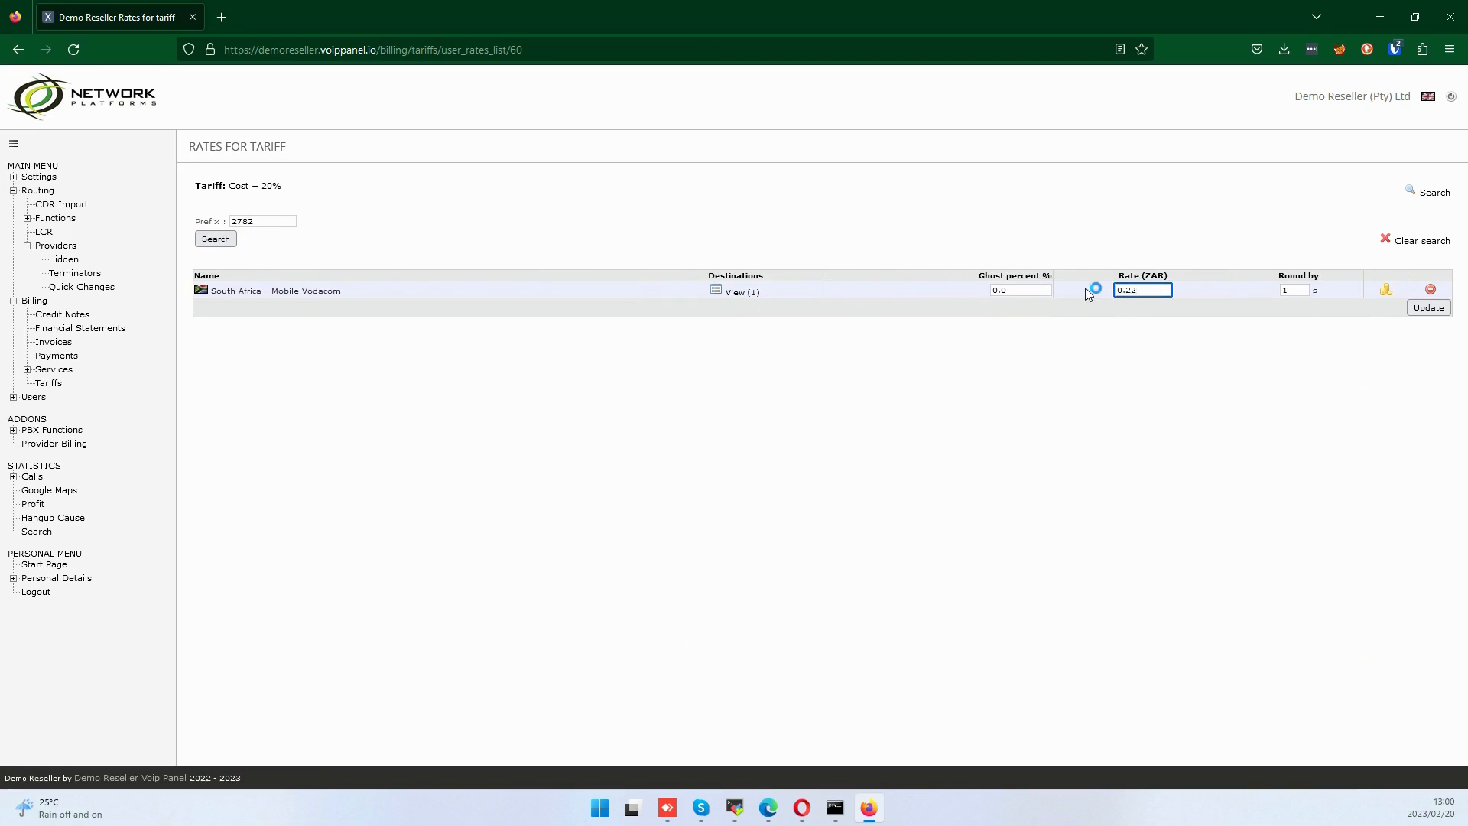
{"action": "left_click", "coordinate": [1428, 308]}
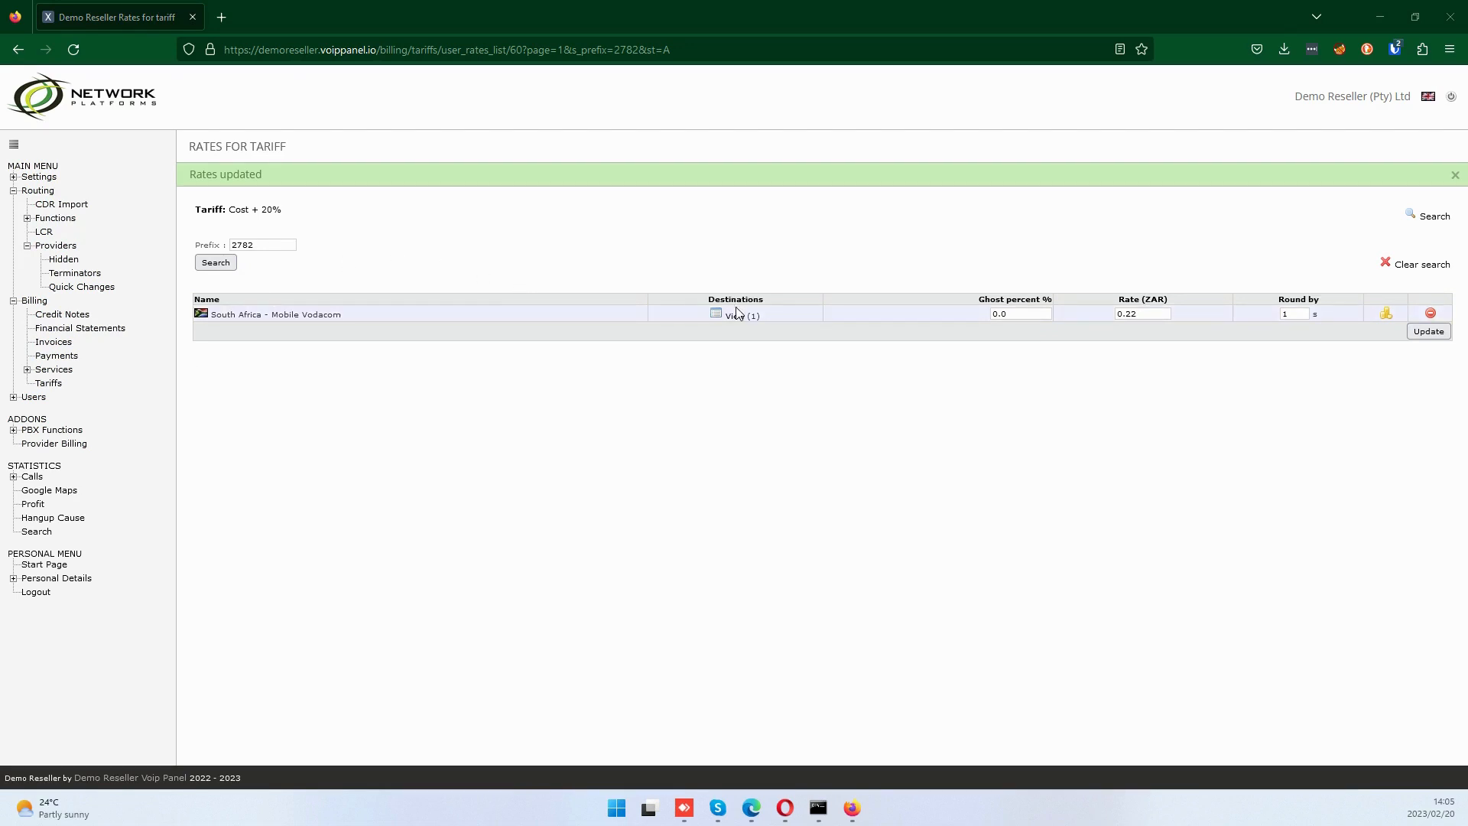
Delete the 'Cost + 20%' retail tariff from the tariffs list.
{"action": "left_click", "coordinate": [55, 386]}
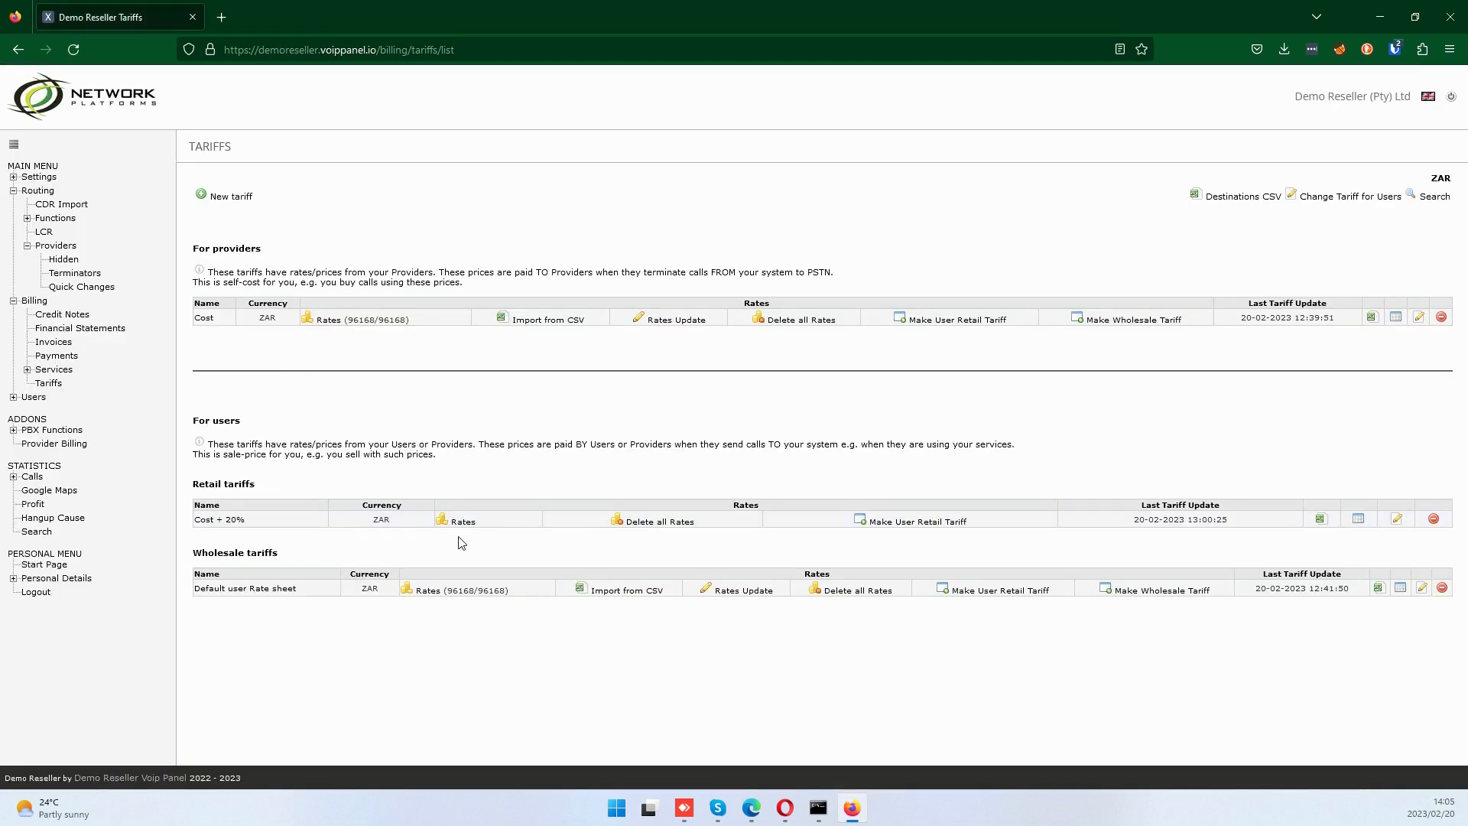
{"action": "left_click", "coordinate": [1433, 520]}
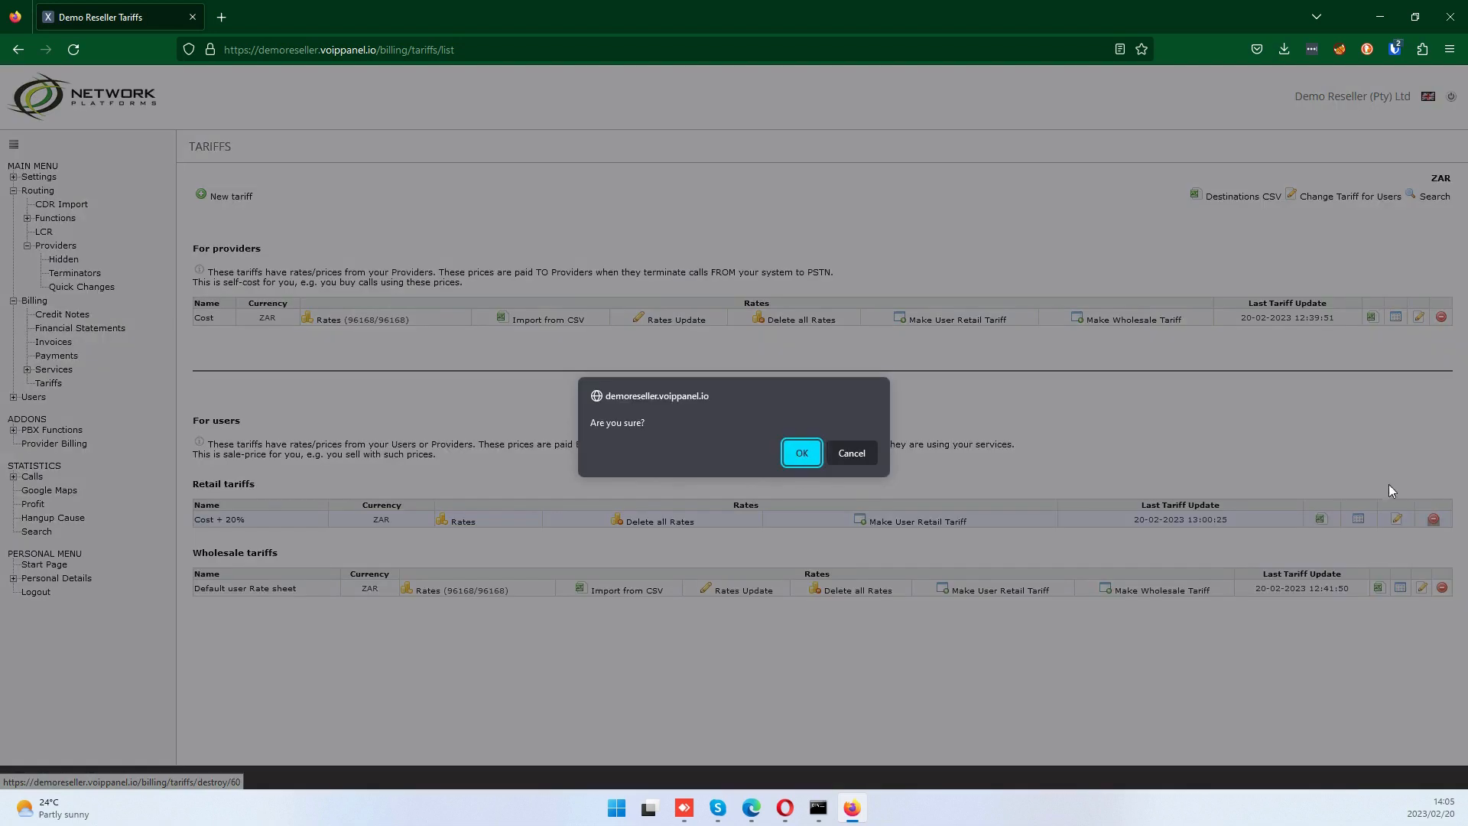
{"action": "left_click", "coordinate": [799, 455]}
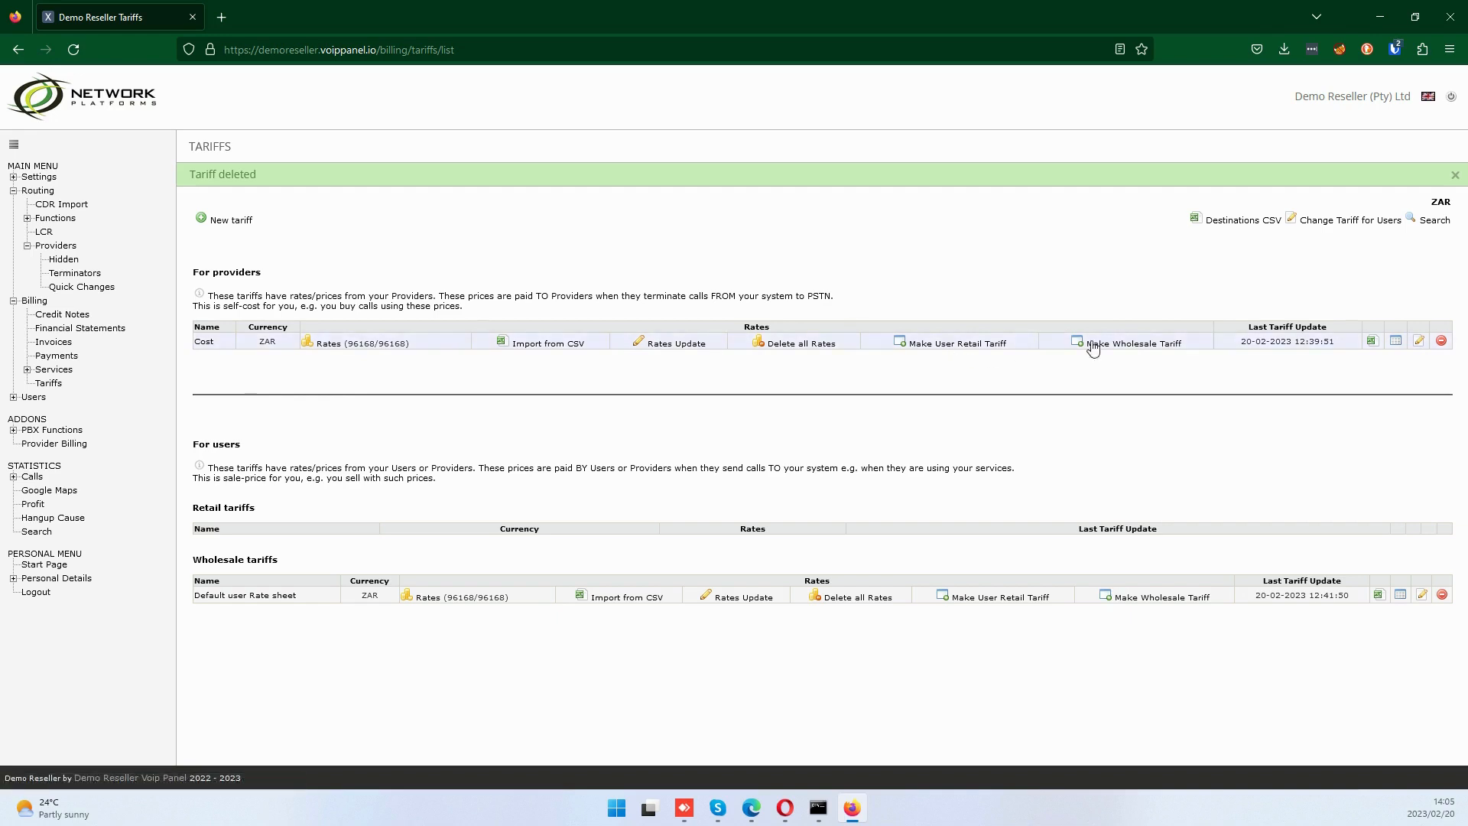
Create a new user wholesale tariff named 'Demo end-user'.
{"action": "triple_click", "coordinate": [316, 605]}
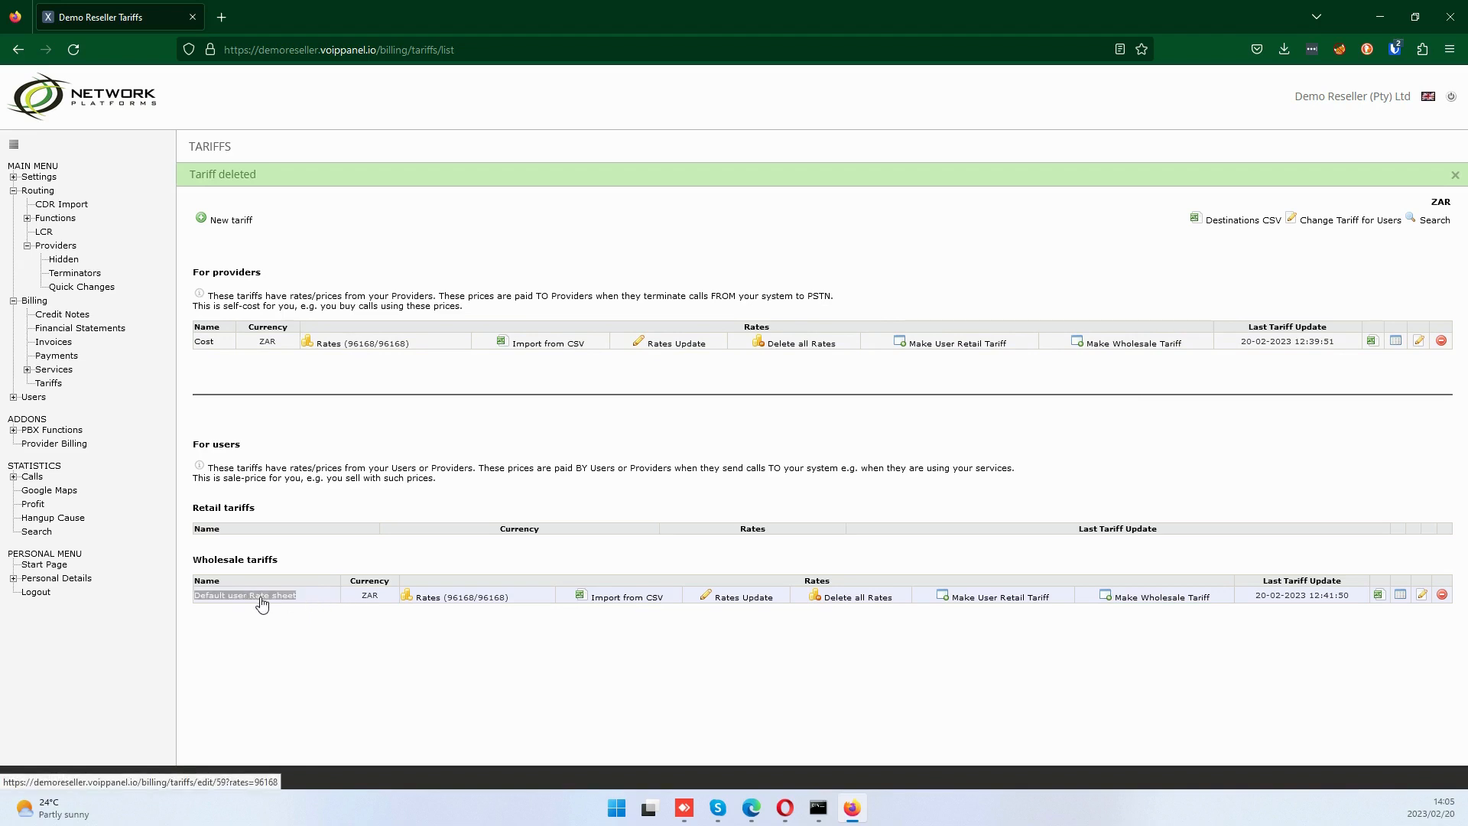
{"action": "left_click", "coordinate": [1036, 397]}
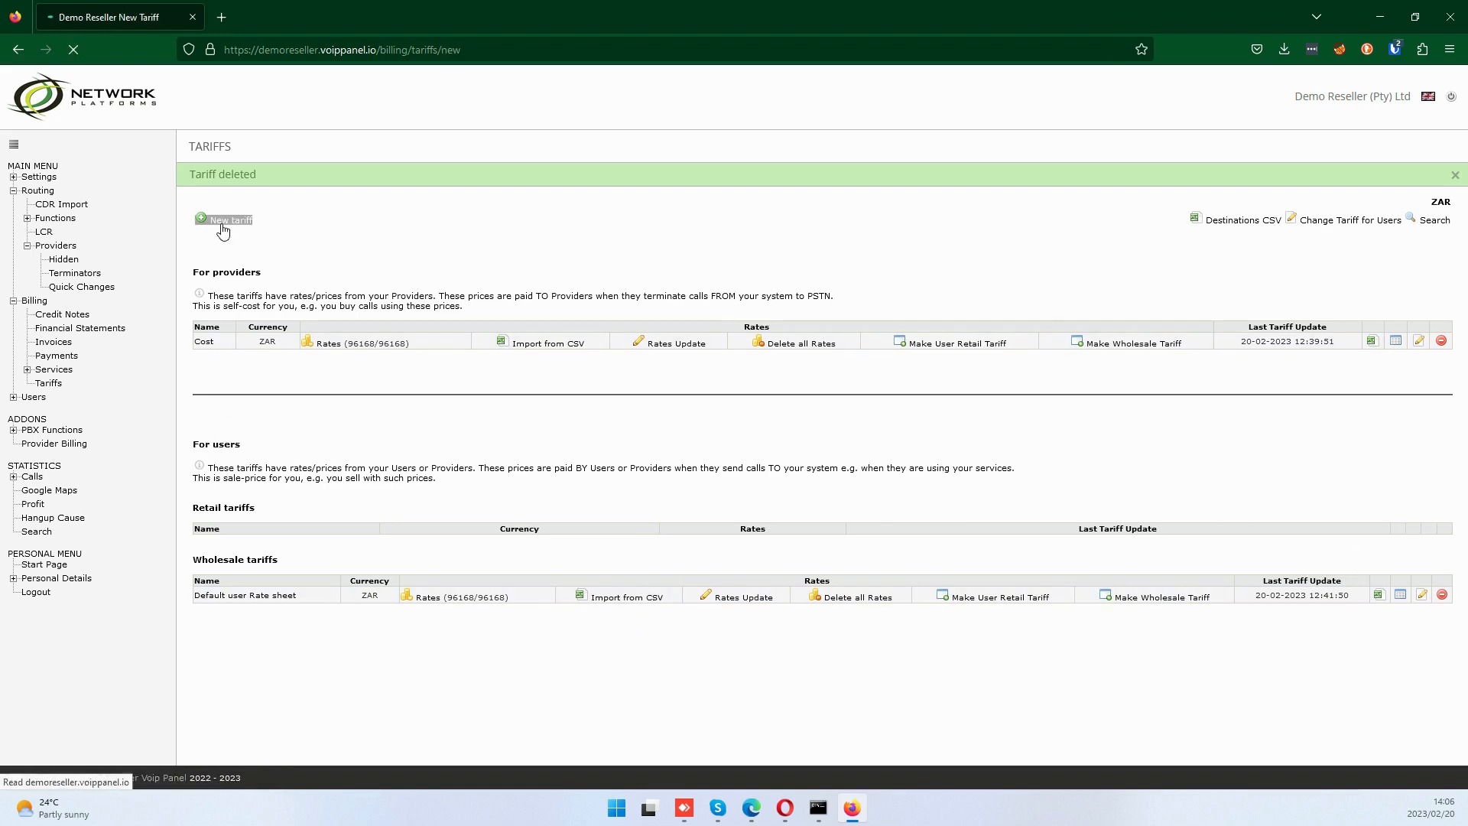
{"action": "left_click", "coordinate": [241, 194]}
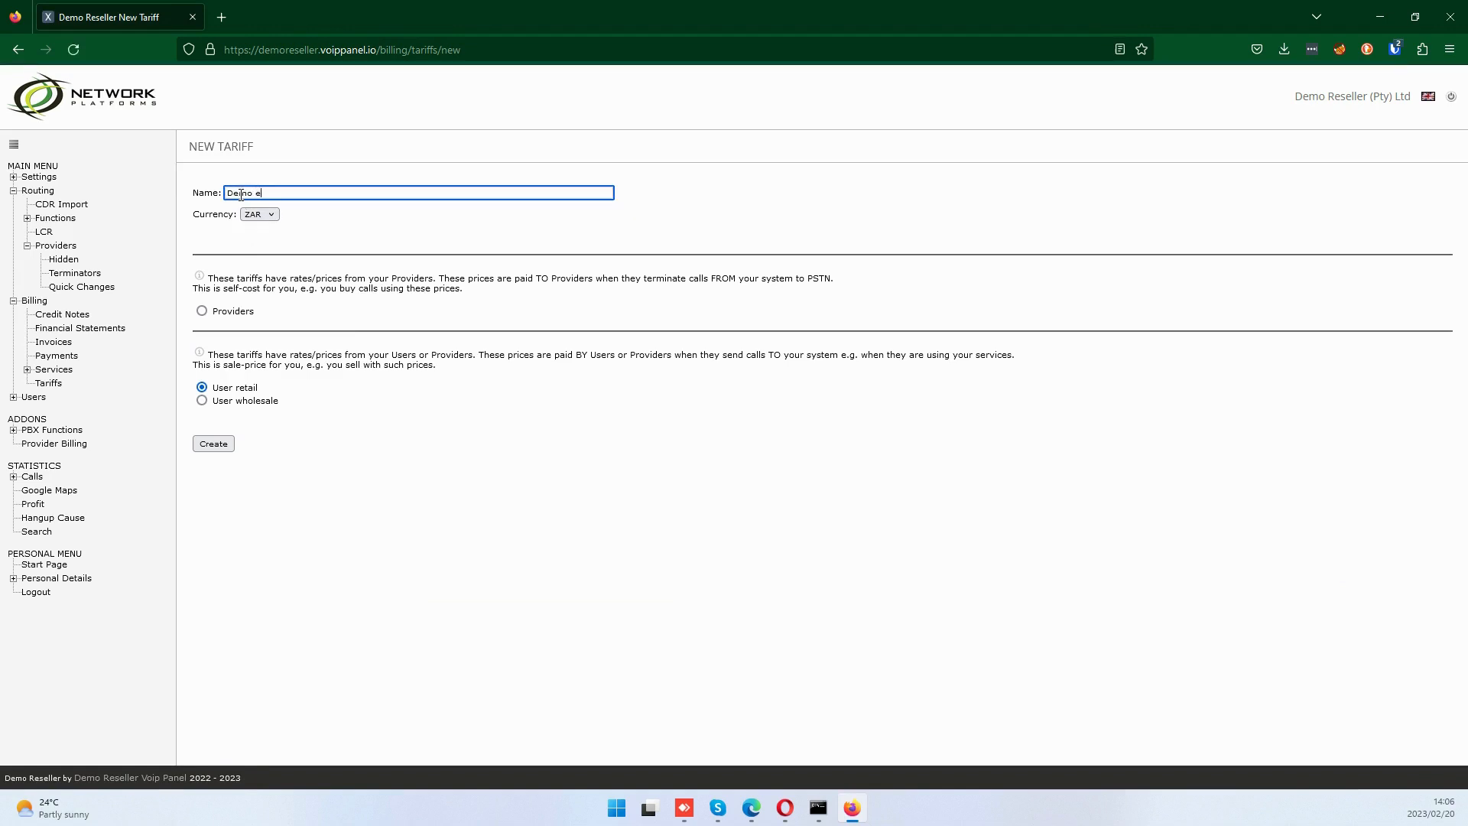
{"action": "type", "text": "Demo end-user"}
{"action": "left_click", "coordinate": [202, 401]}
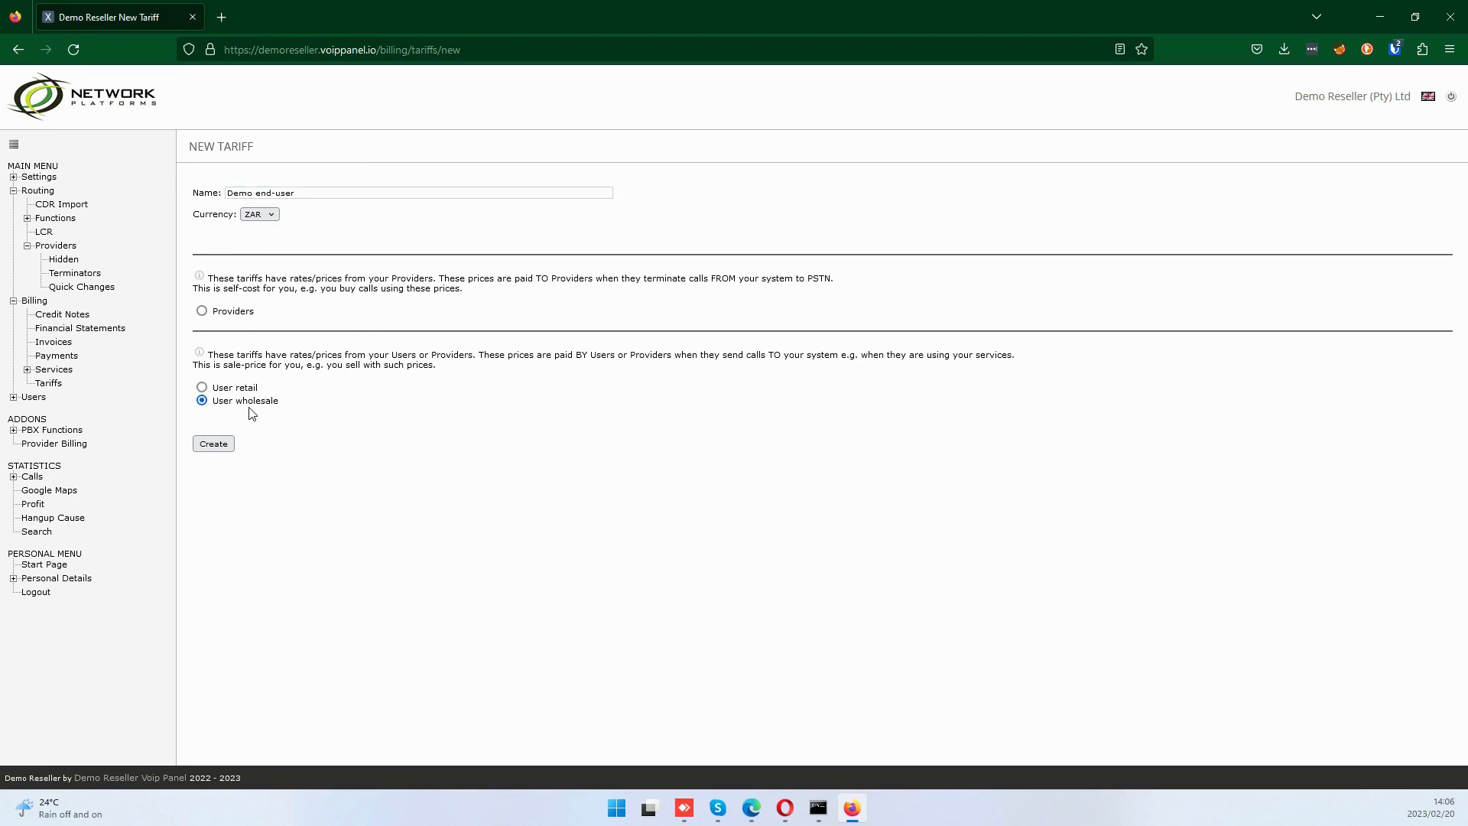
{"action": "left_click", "coordinate": [221, 445]}
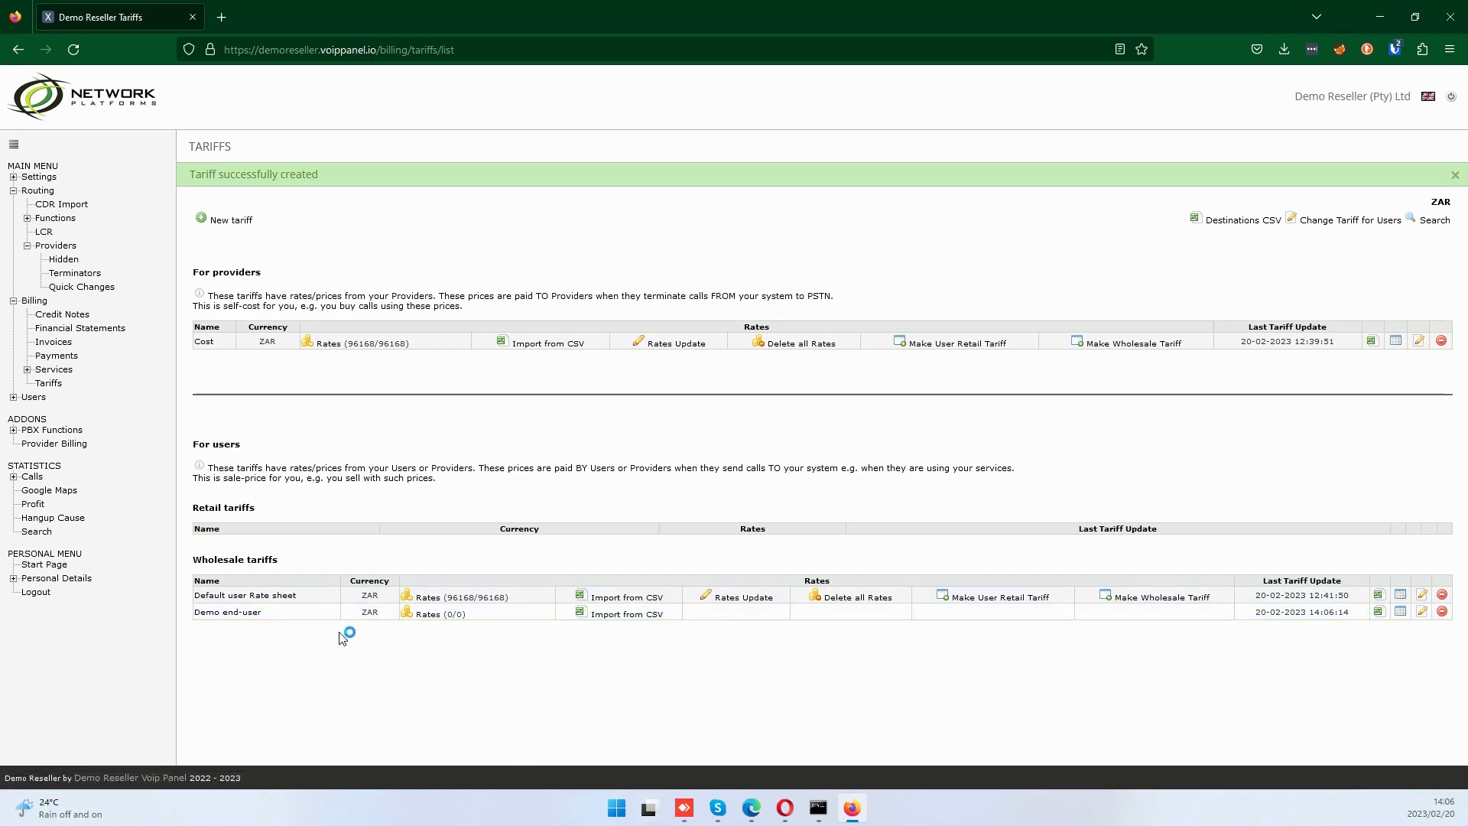
Open Demo end-user's CSV import page, pick 'Demo Reseller Rates.csv', then cancel the file dialog.
{"action": "left_click", "coordinate": [611, 619]}
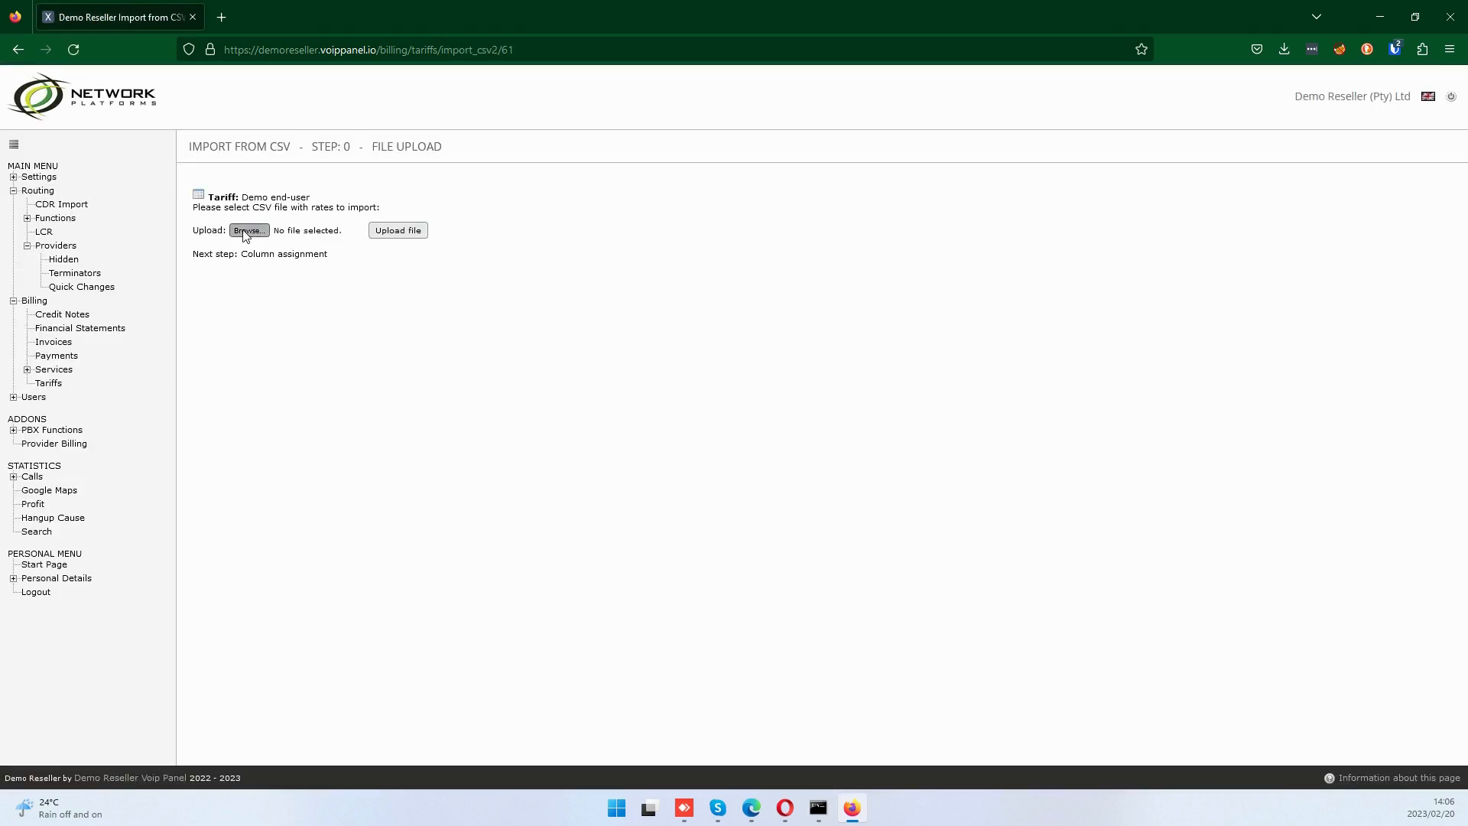
{"action": "left_click", "coordinate": [244, 230]}
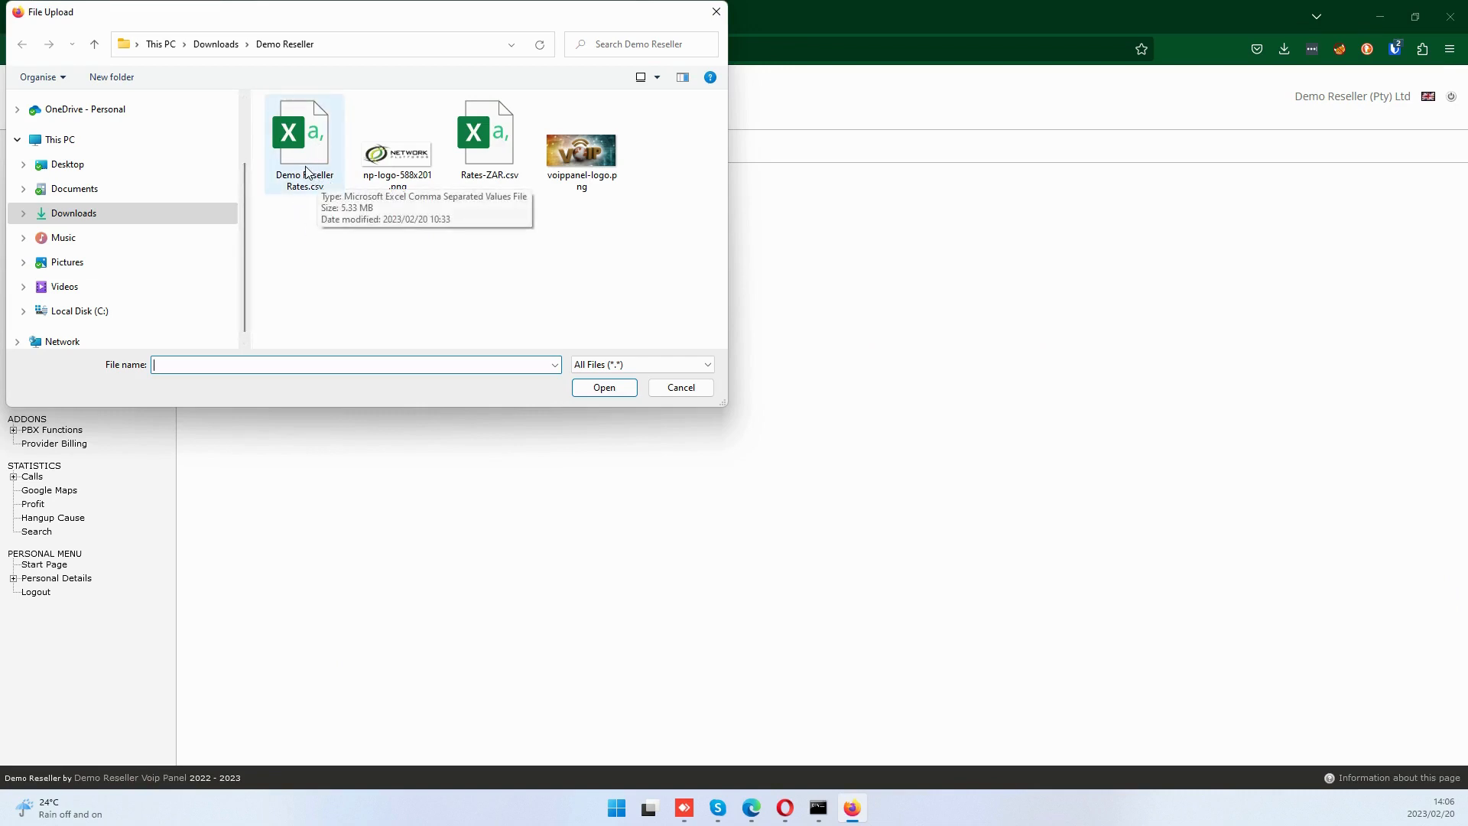
{"action": "left_click", "coordinate": [307, 172]}
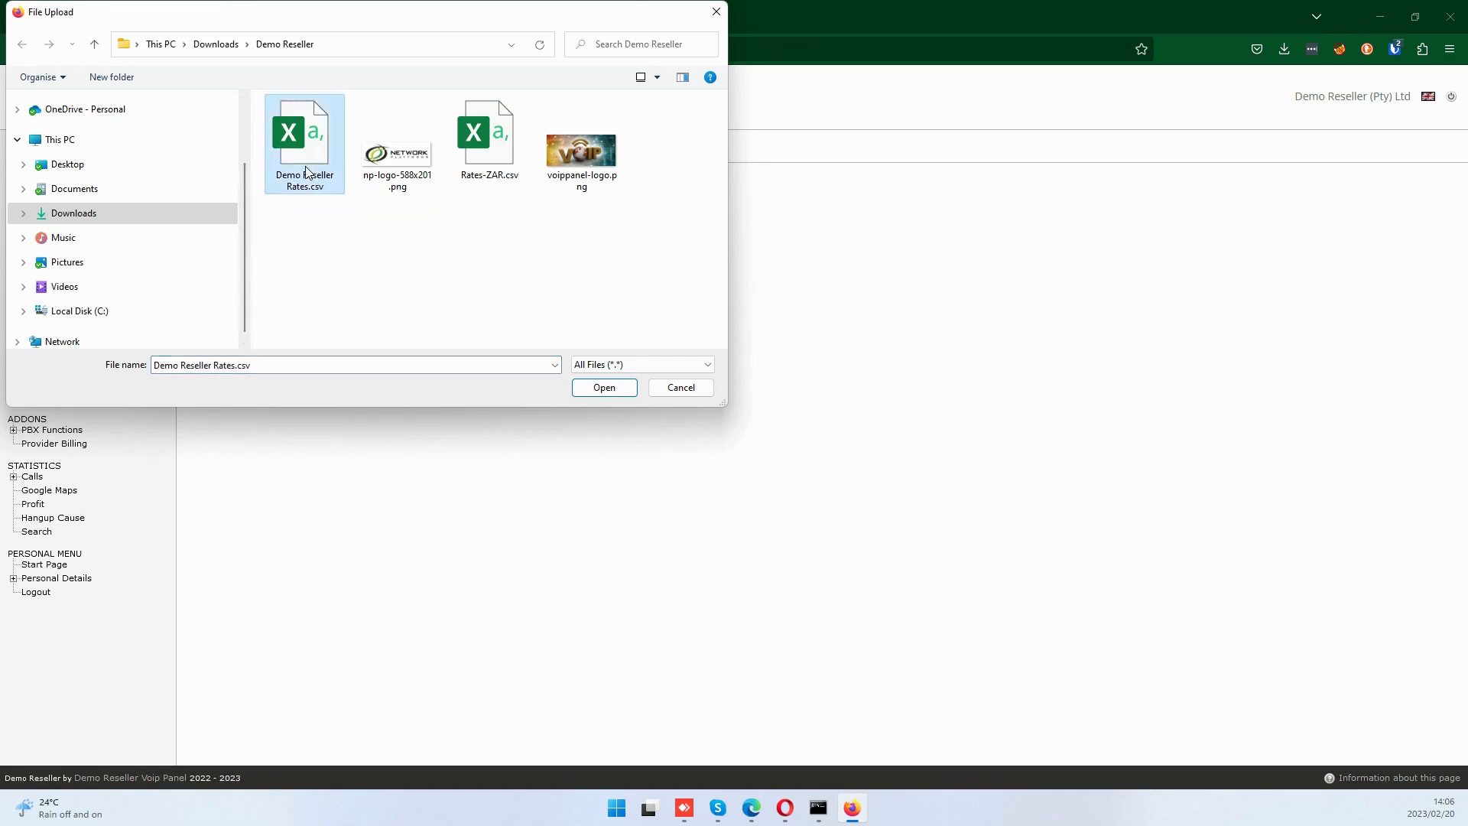
{"action": "left_click", "coordinate": [677, 394]}
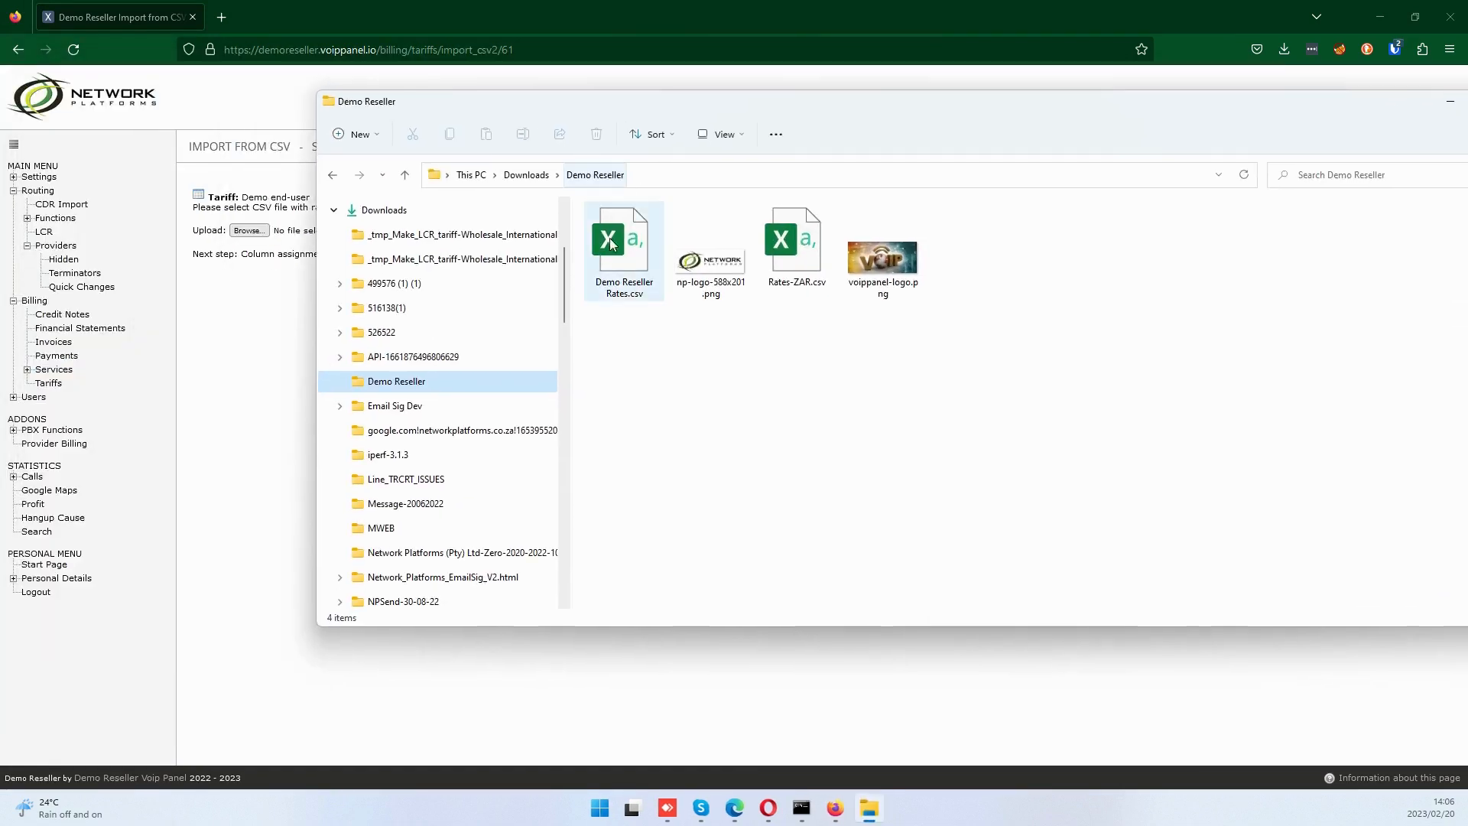
Open 'Demo Reseller Rates.csv' from File Explorer with Excel.
{"action": "left_click", "coordinate": [626, 243]}
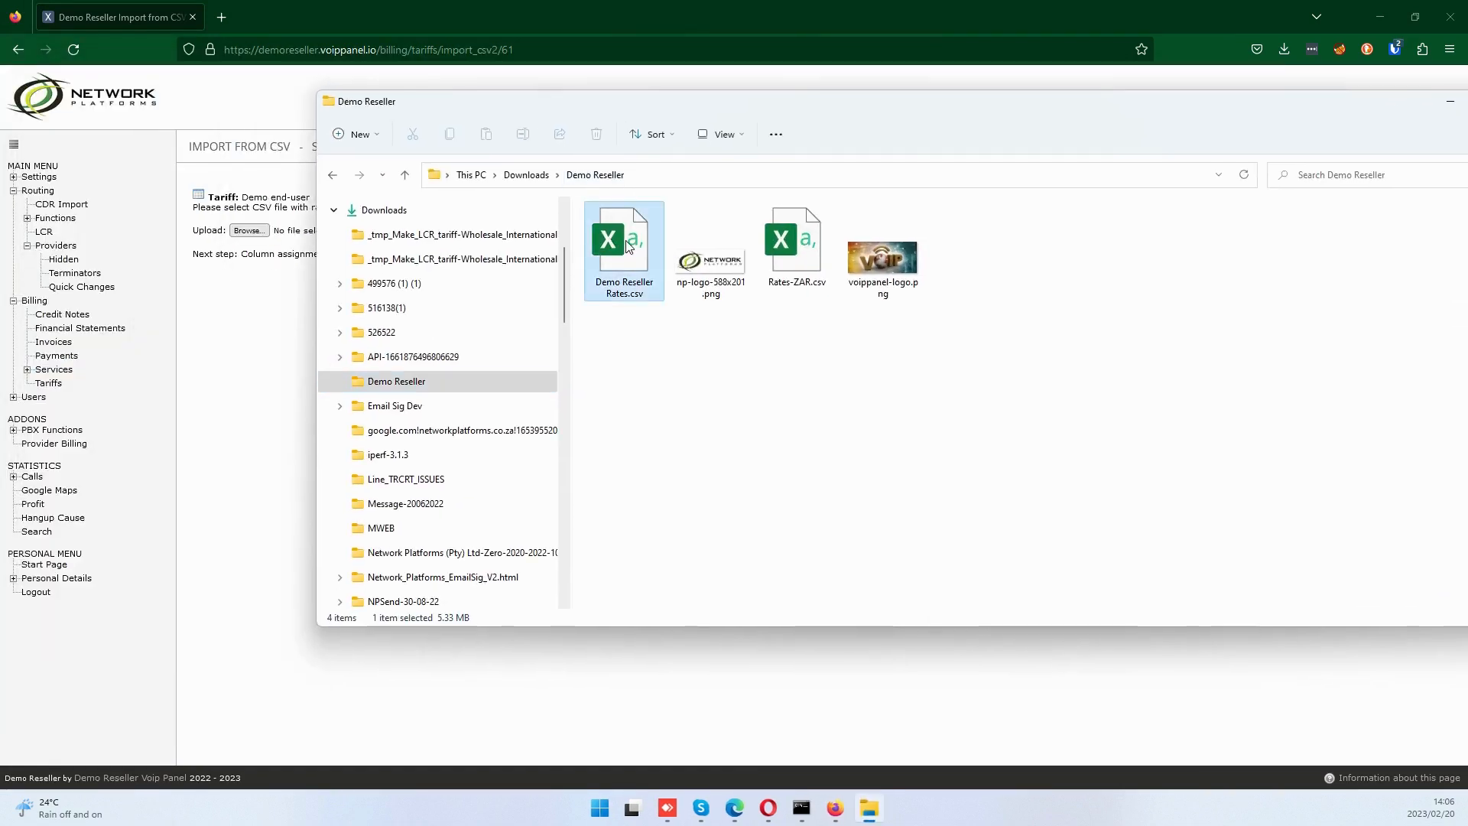
{"action": "right_click", "coordinate": [629, 244]}
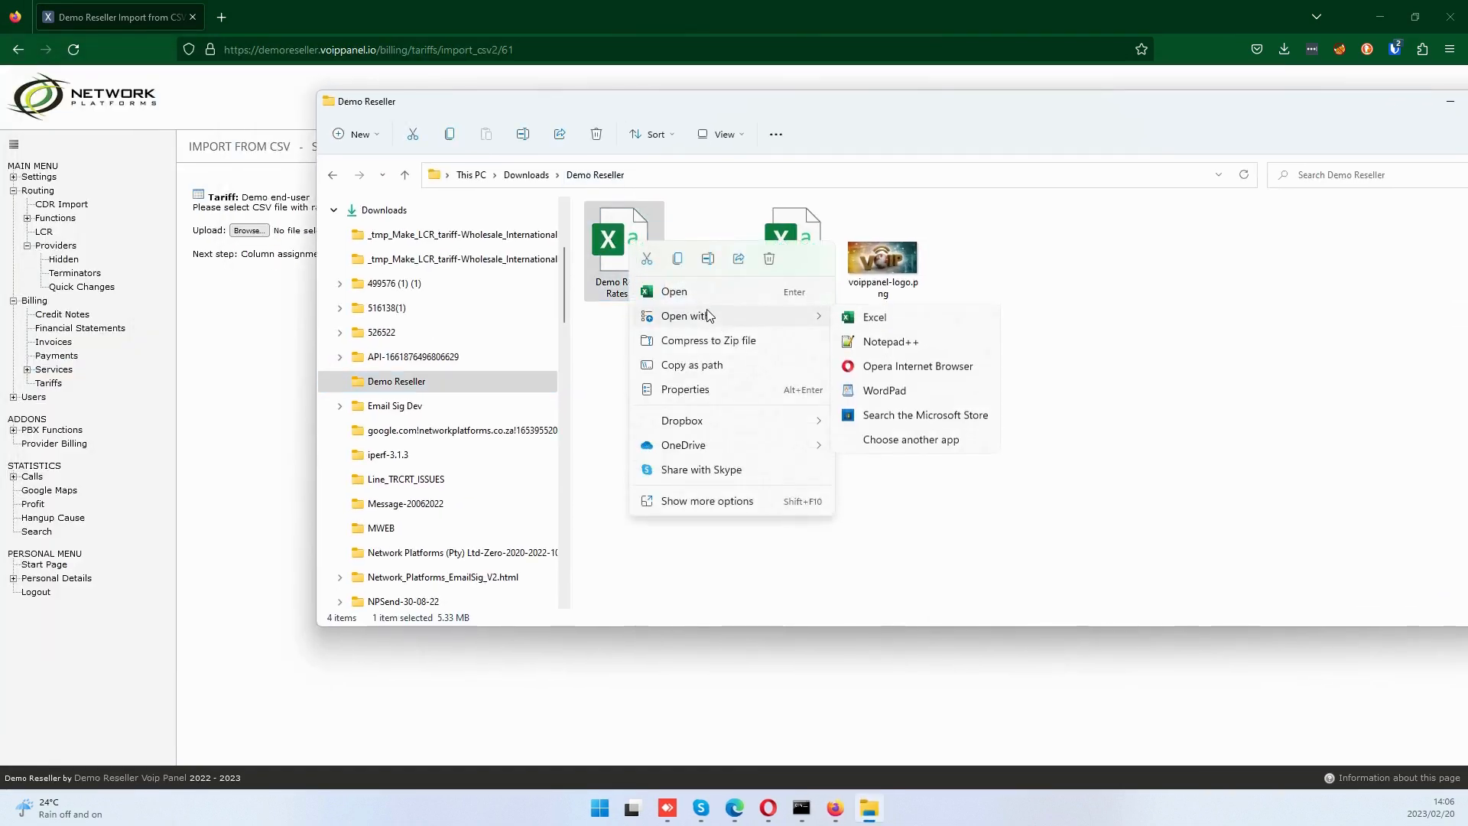
{"action": "left_click", "coordinate": [690, 293]}
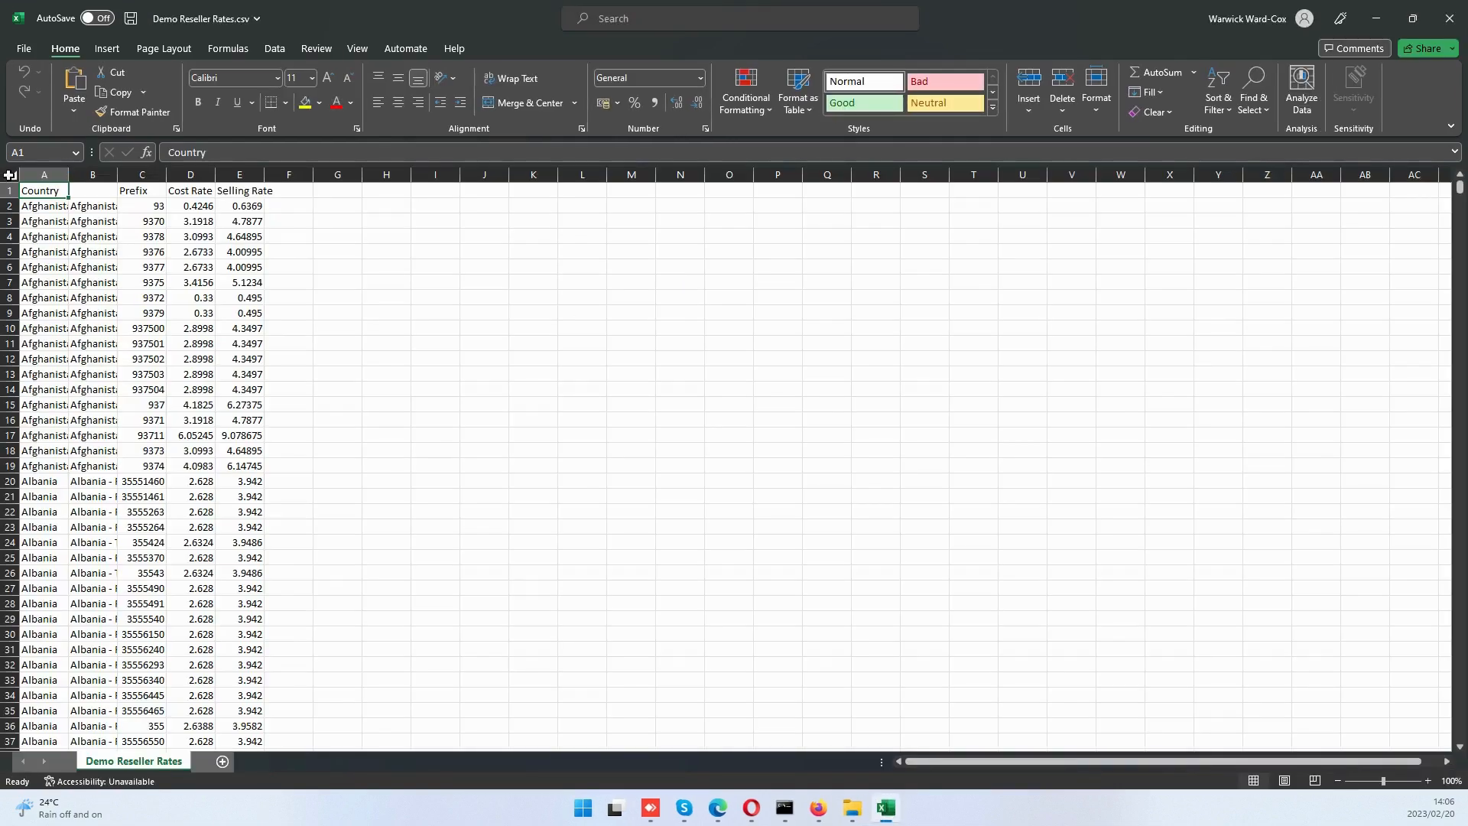
Auto-fit all worksheet columns to their contents.
{"action": "left_click", "coordinate": [10, 175]}
{"action": "double_click", "coordinate": [116, 173]}
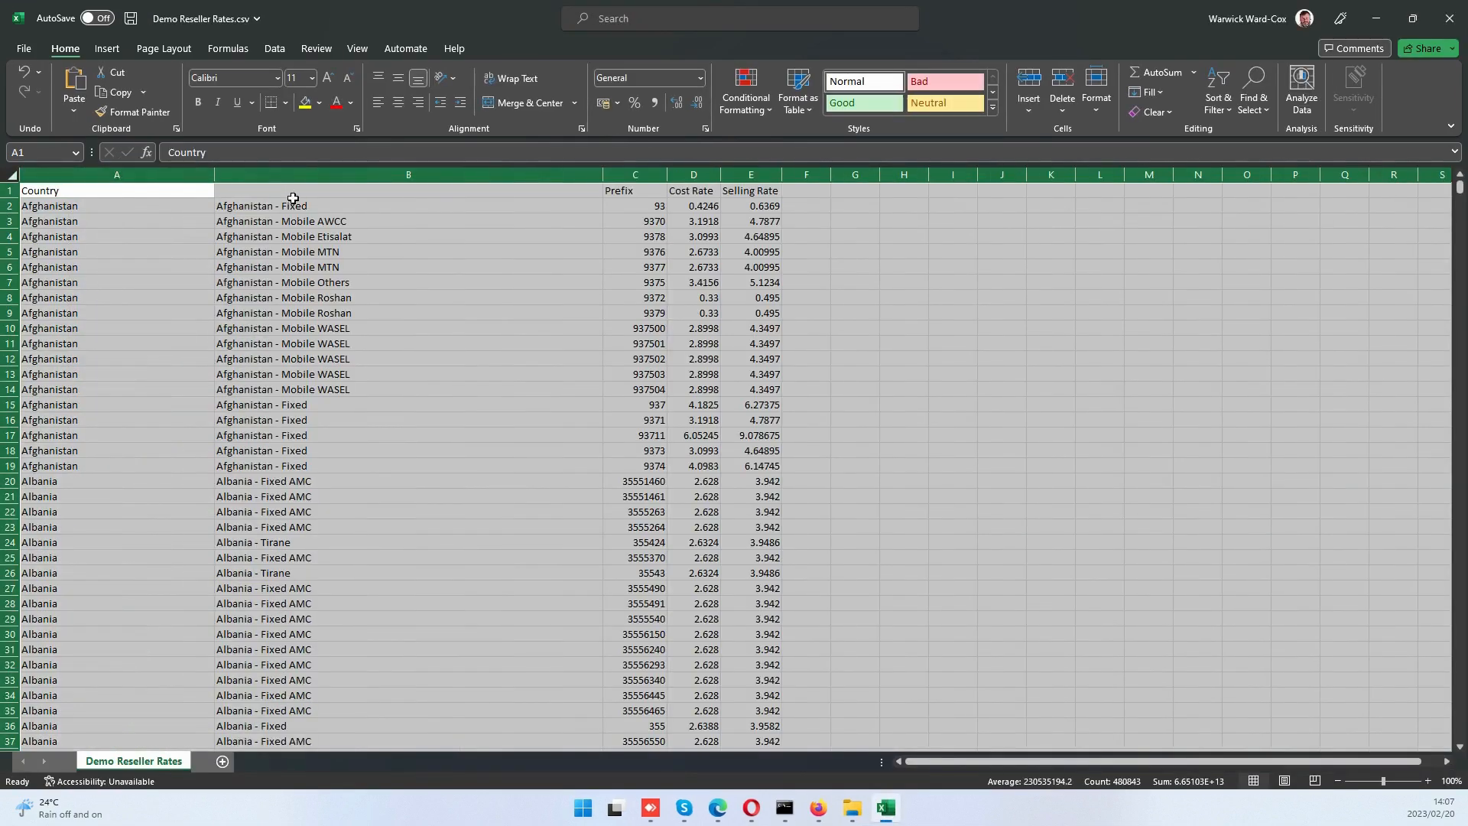
{"action": "left_click", "coordinate": [702, 205]}
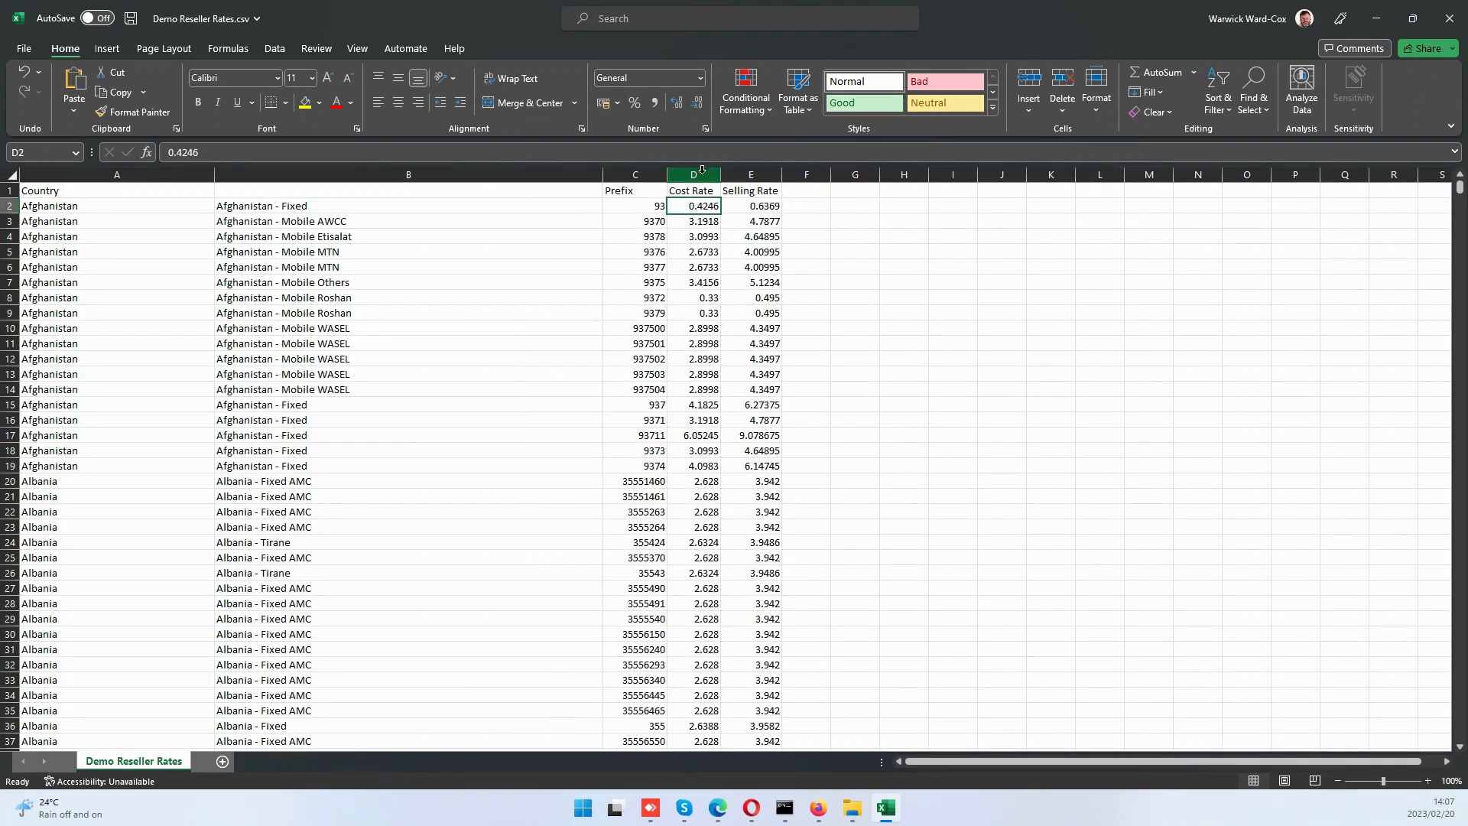
{"action": "left_click", "coordinate": [754, 205]}
{"action": "left_click", "coordinate": [707, 207]}
Delete the Cost Rate column, leaving Selling Rate in column D.
{"action": "left_click", "coordinate": [690, 175]}
{"action": "right_click", "coordinate": [691, 175]}
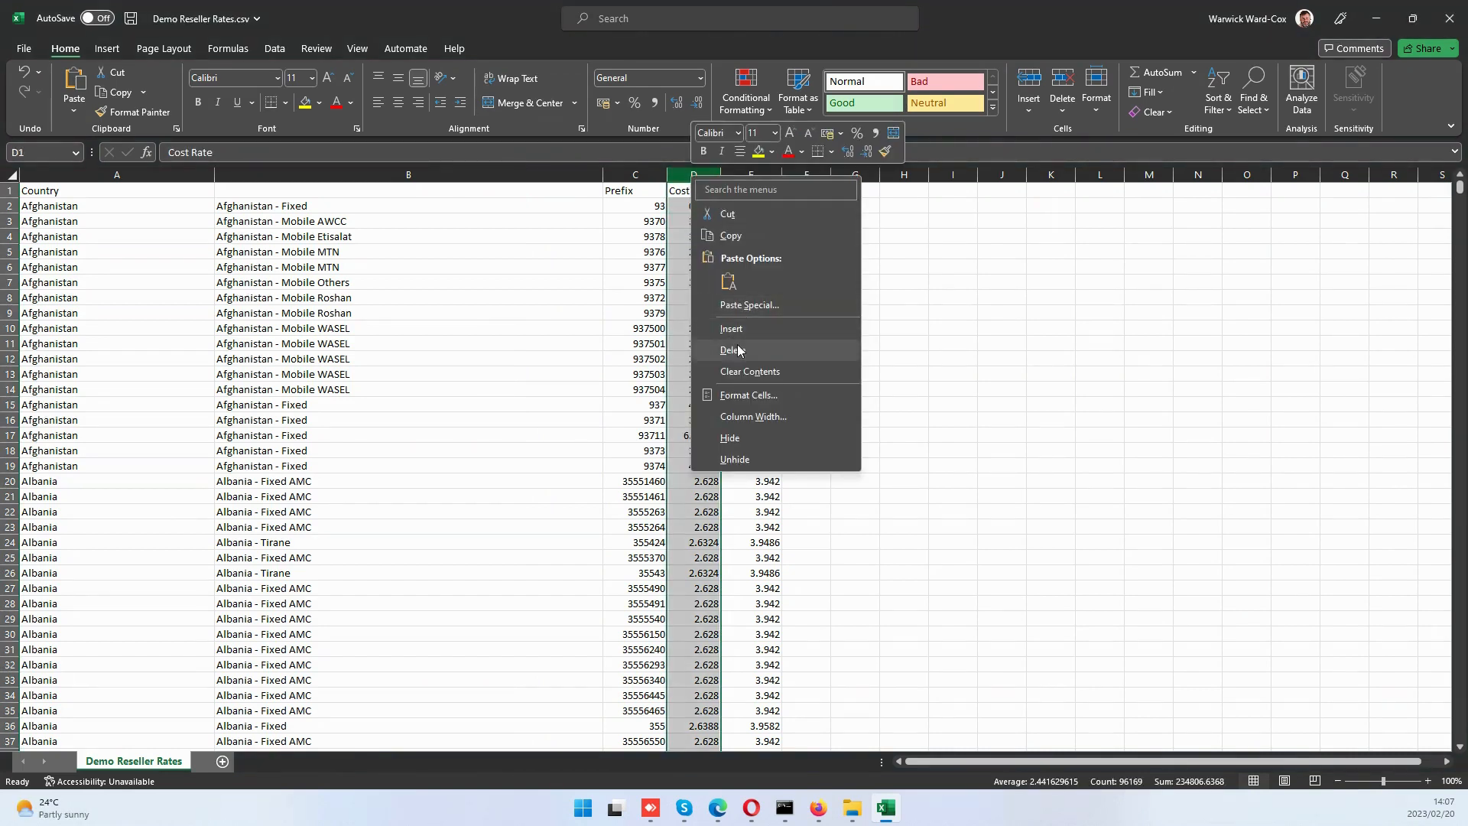
{"action": "left_click", "coordinate": [745, 351]}
{"action": "left_click", "coordinate": [721, 206]}
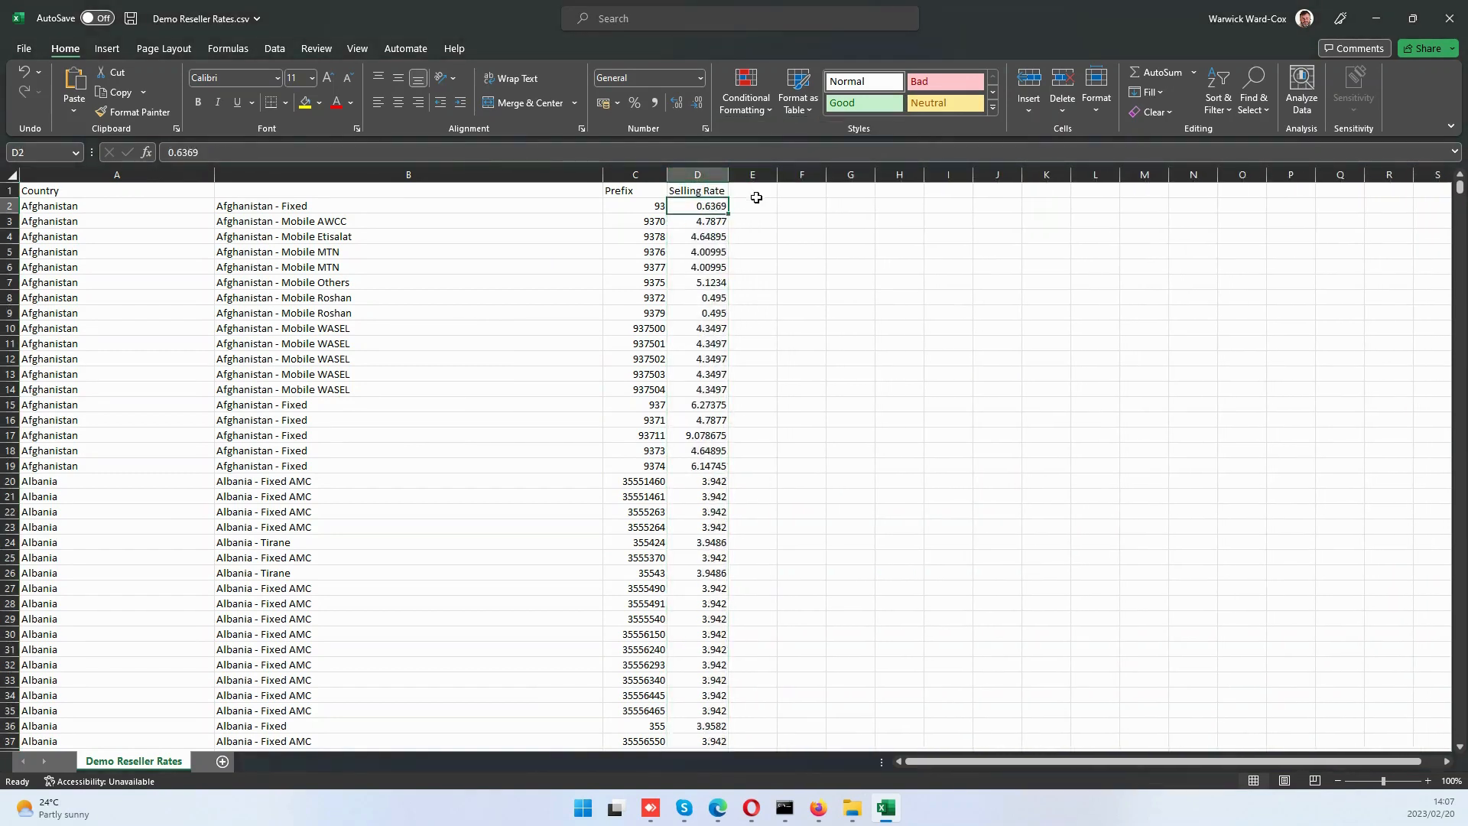
Start a formula in E2 referencing the selling rate in D2.
{"action": "left_click", "coordinate": [746, 203]}
{"action": "left_click", "coordinate": [740, 191]}
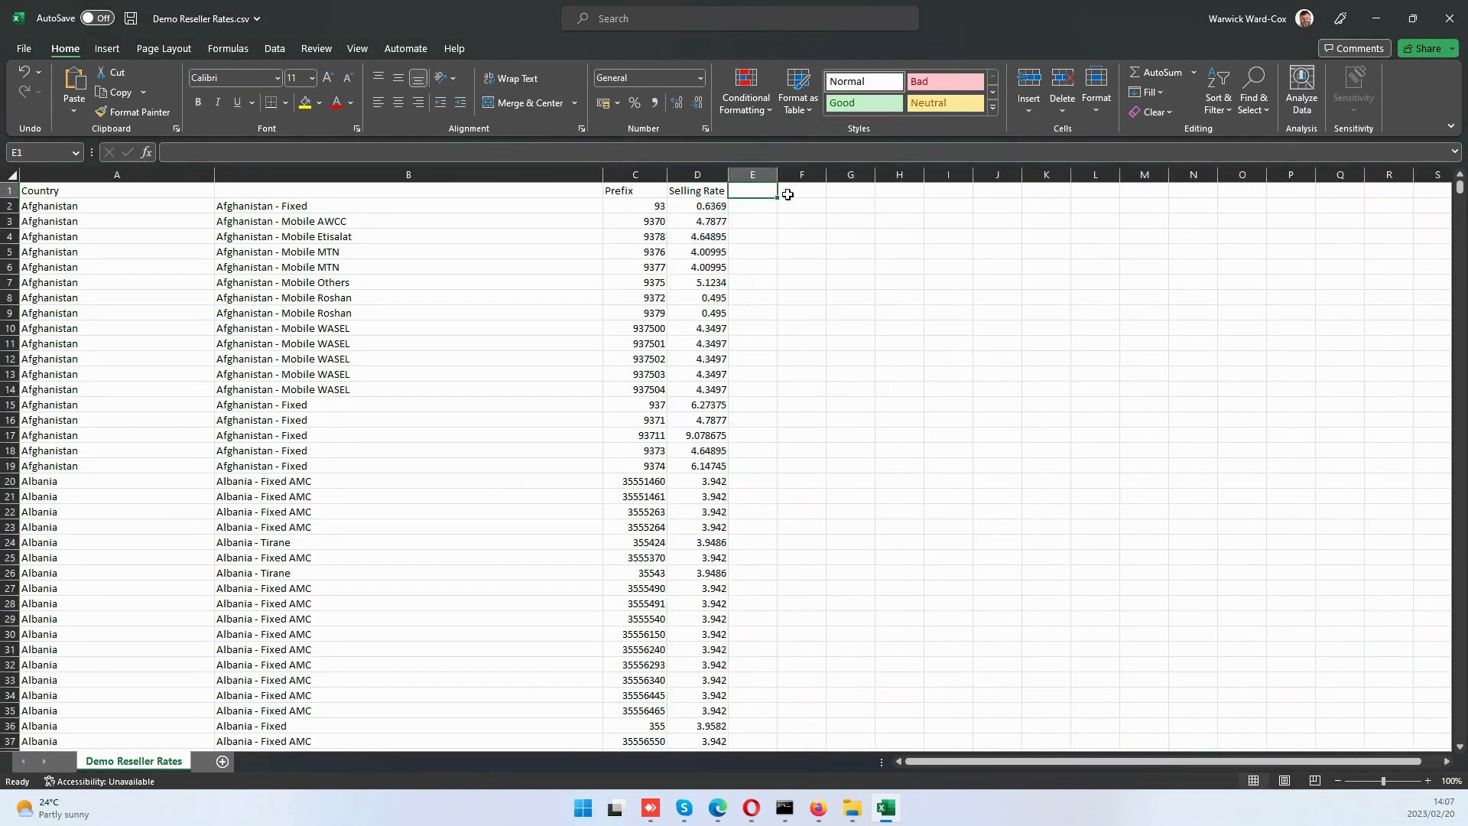
{"action": "right_click", "coordinate": [9, 191]}
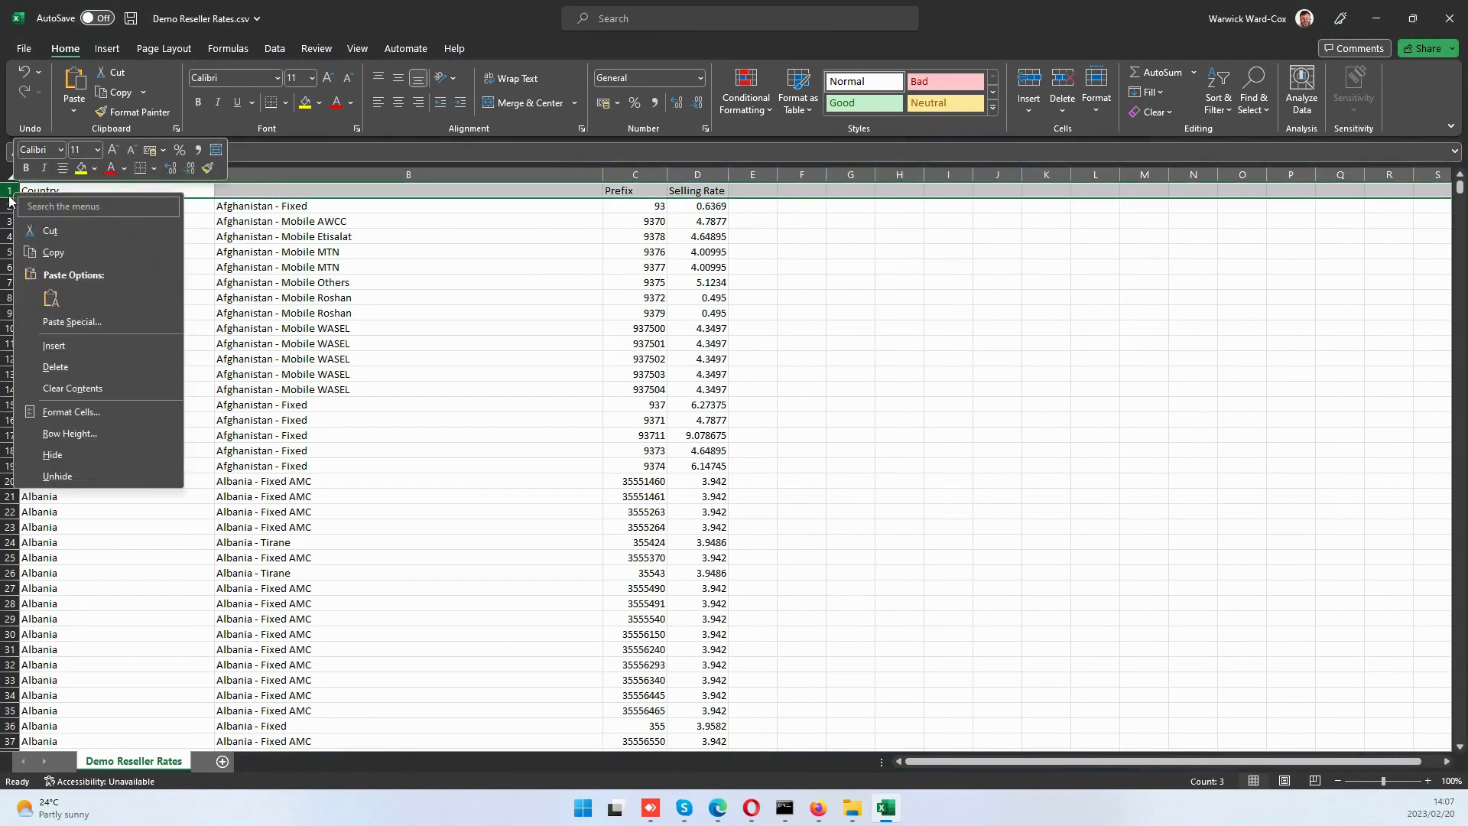
{"action": "left_click", "coordinate": [767, 206]}
{"action": "left_click", "coordinate": [757, 205]}
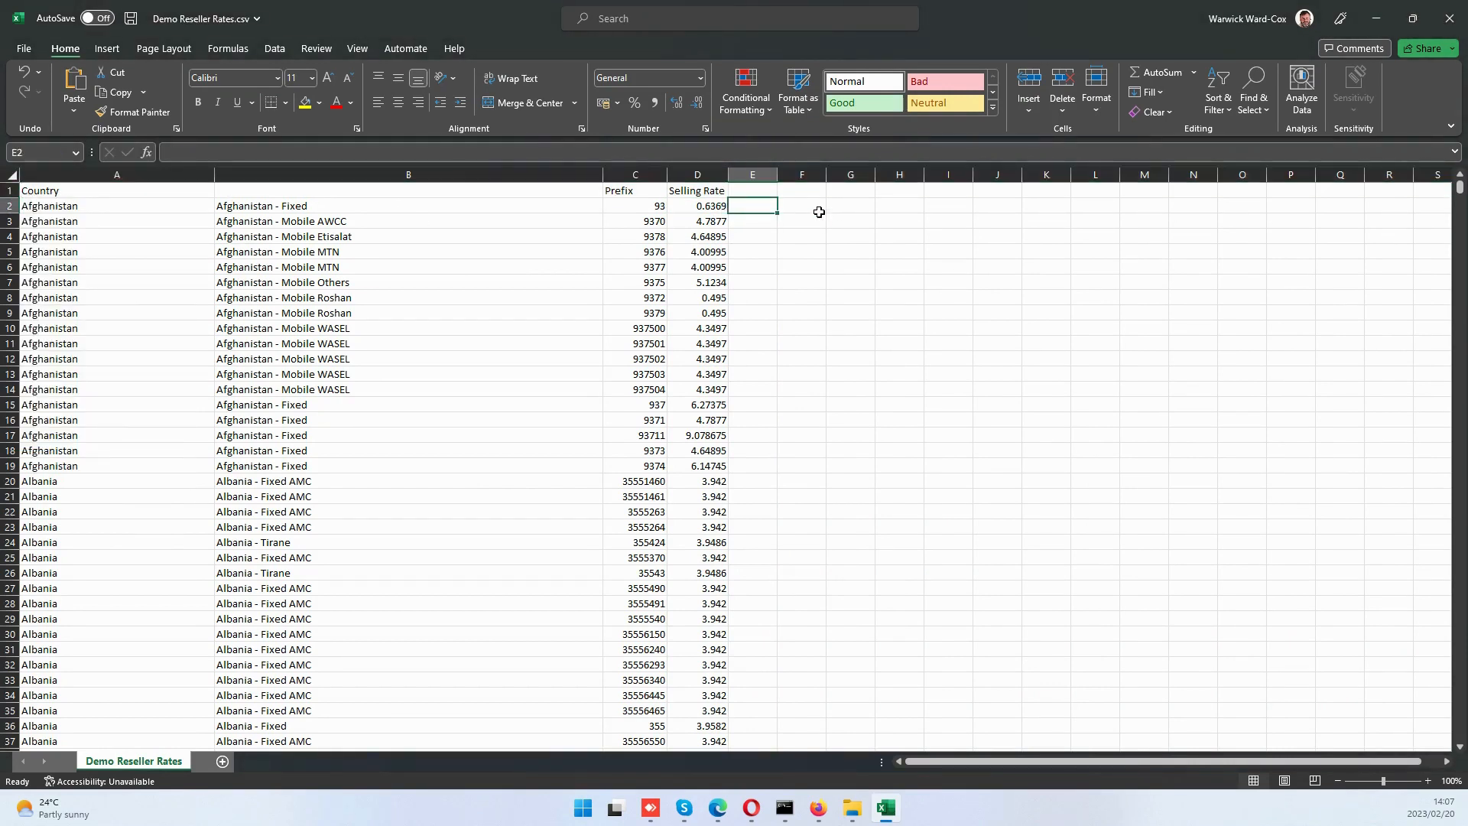
{"action": "type", "text": "="}
{"action": "key", "text": "Left"}
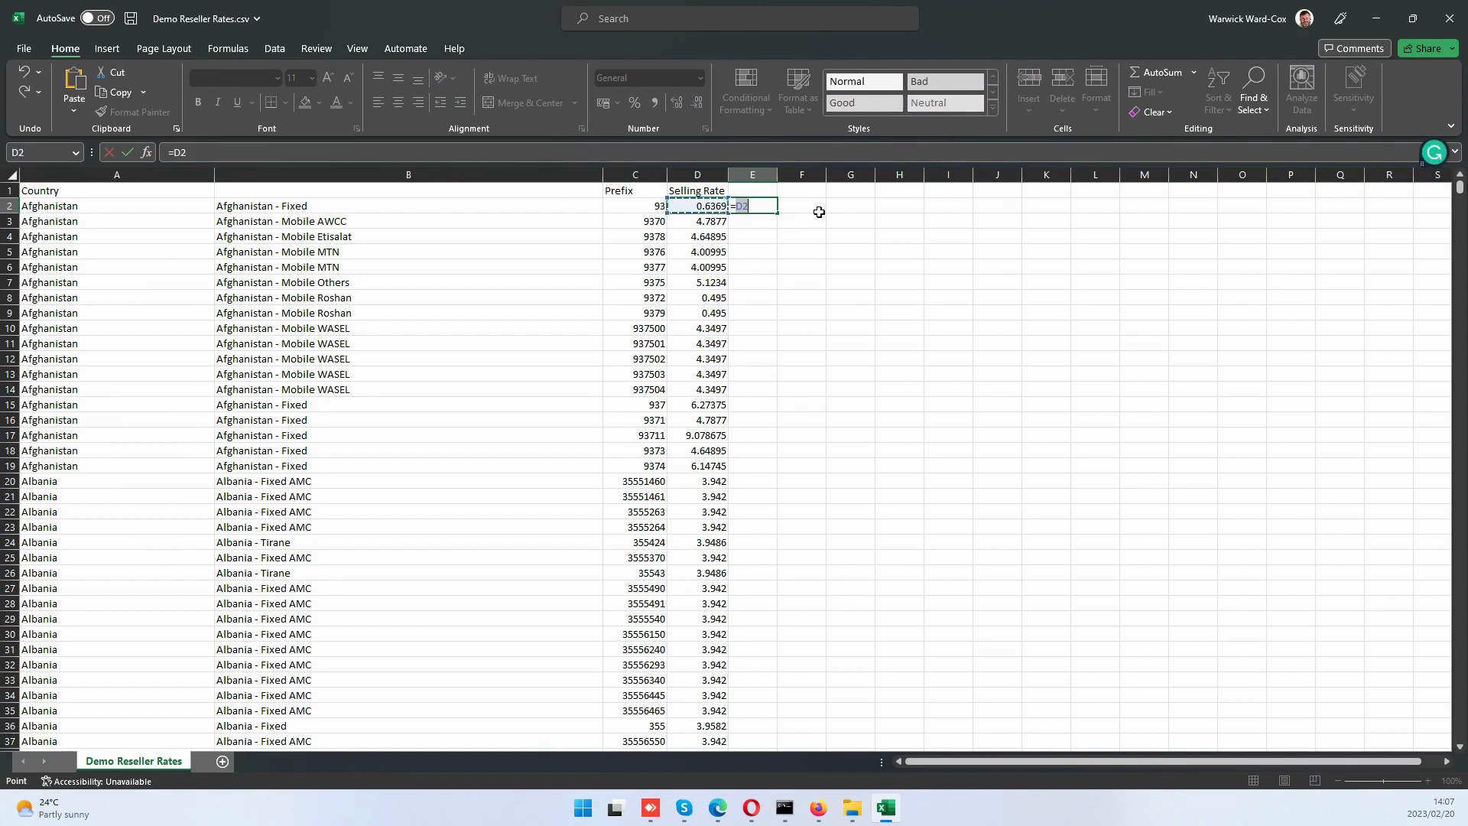
Complete =D2*1.3 in E2 and fill it down column E.
{"action": "type", "text": "*1.3"}
{"action": "key", "text": "Return"}
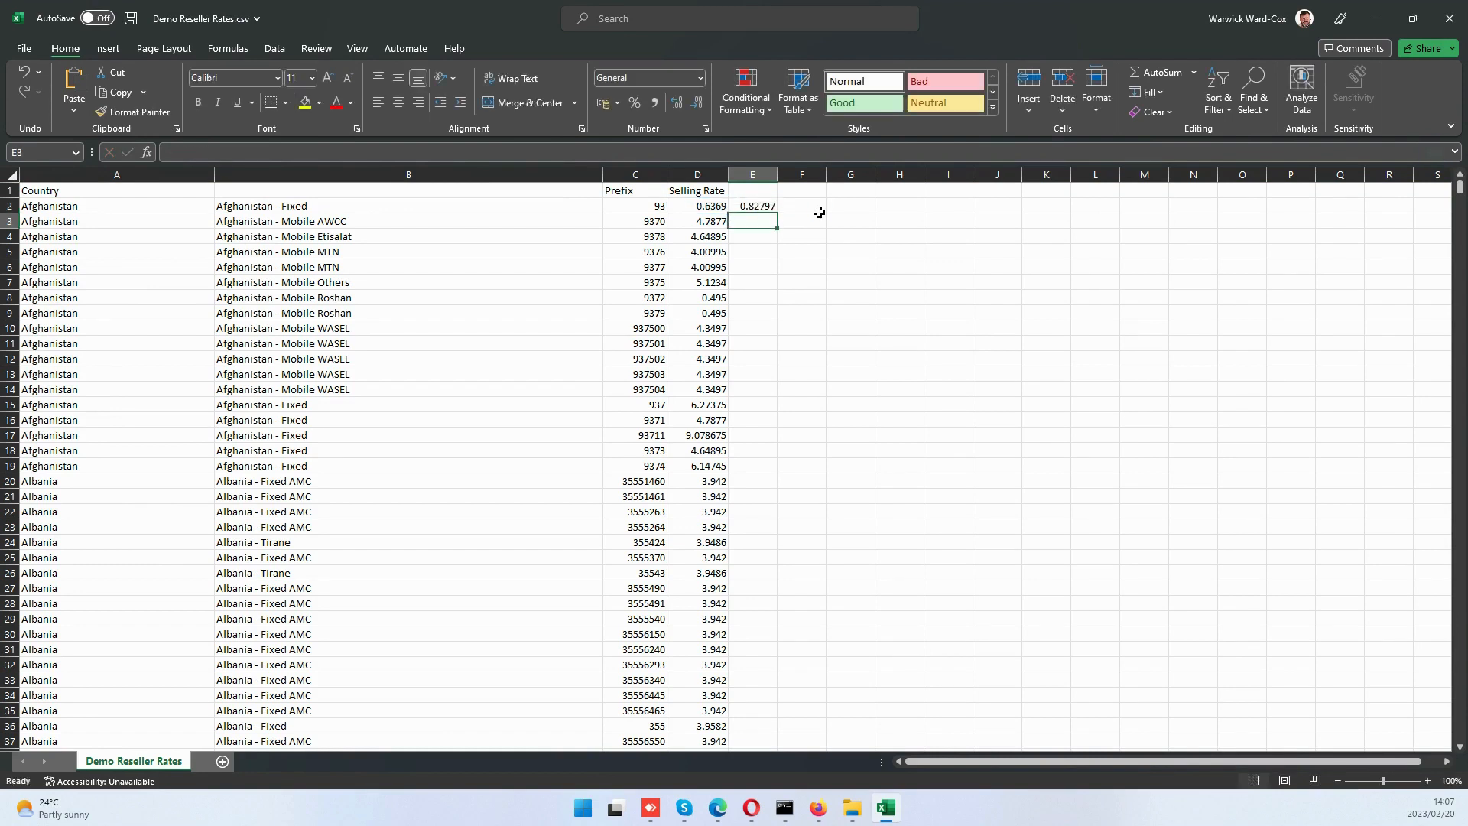
{"action": "left_click", "coordinate": [766, 207]}
{"action": "double_click", "coordinate": [777, 214]}
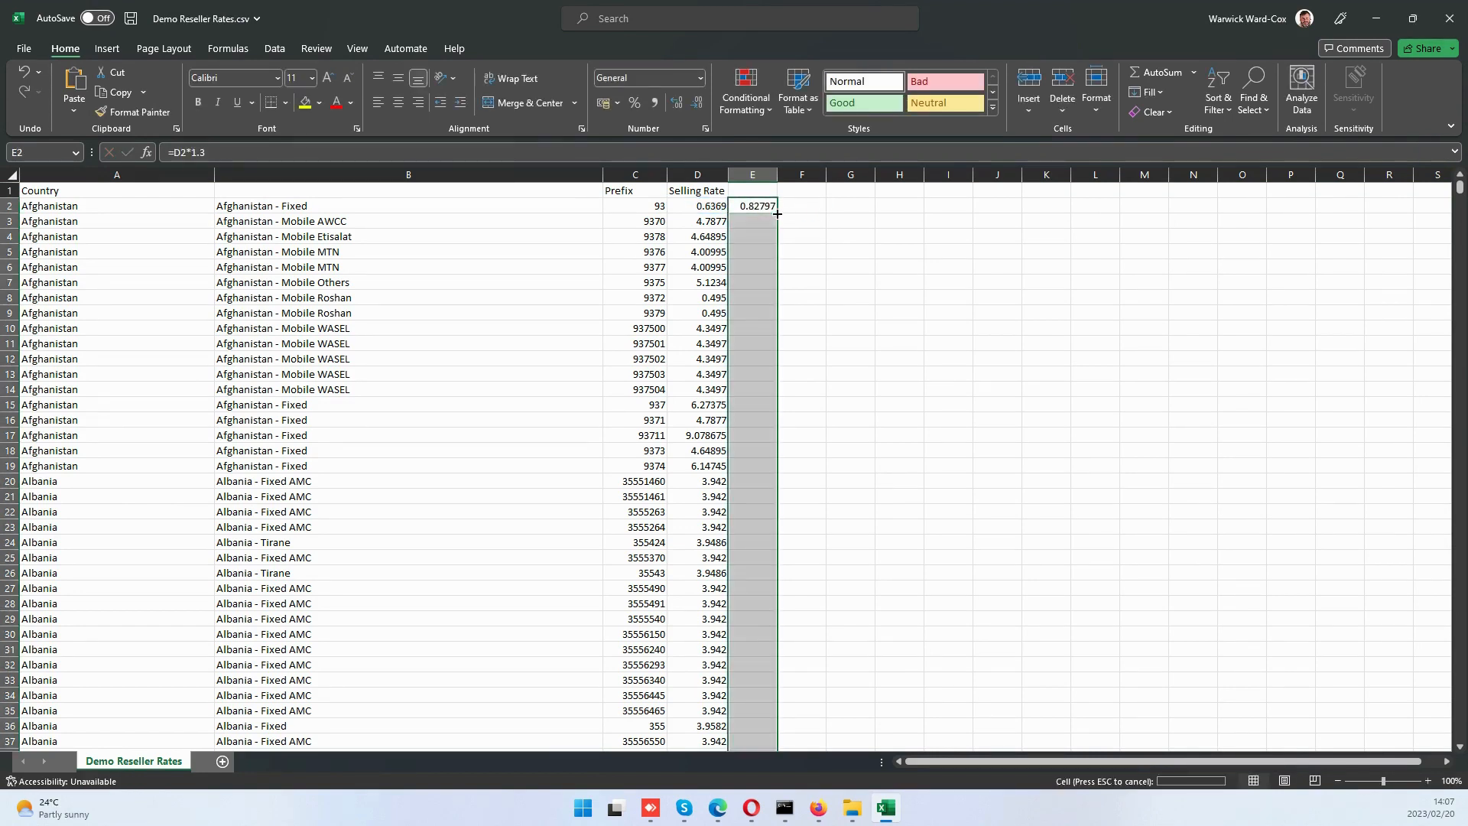
{"action": "left_click", "coordinate": [761, 395]}
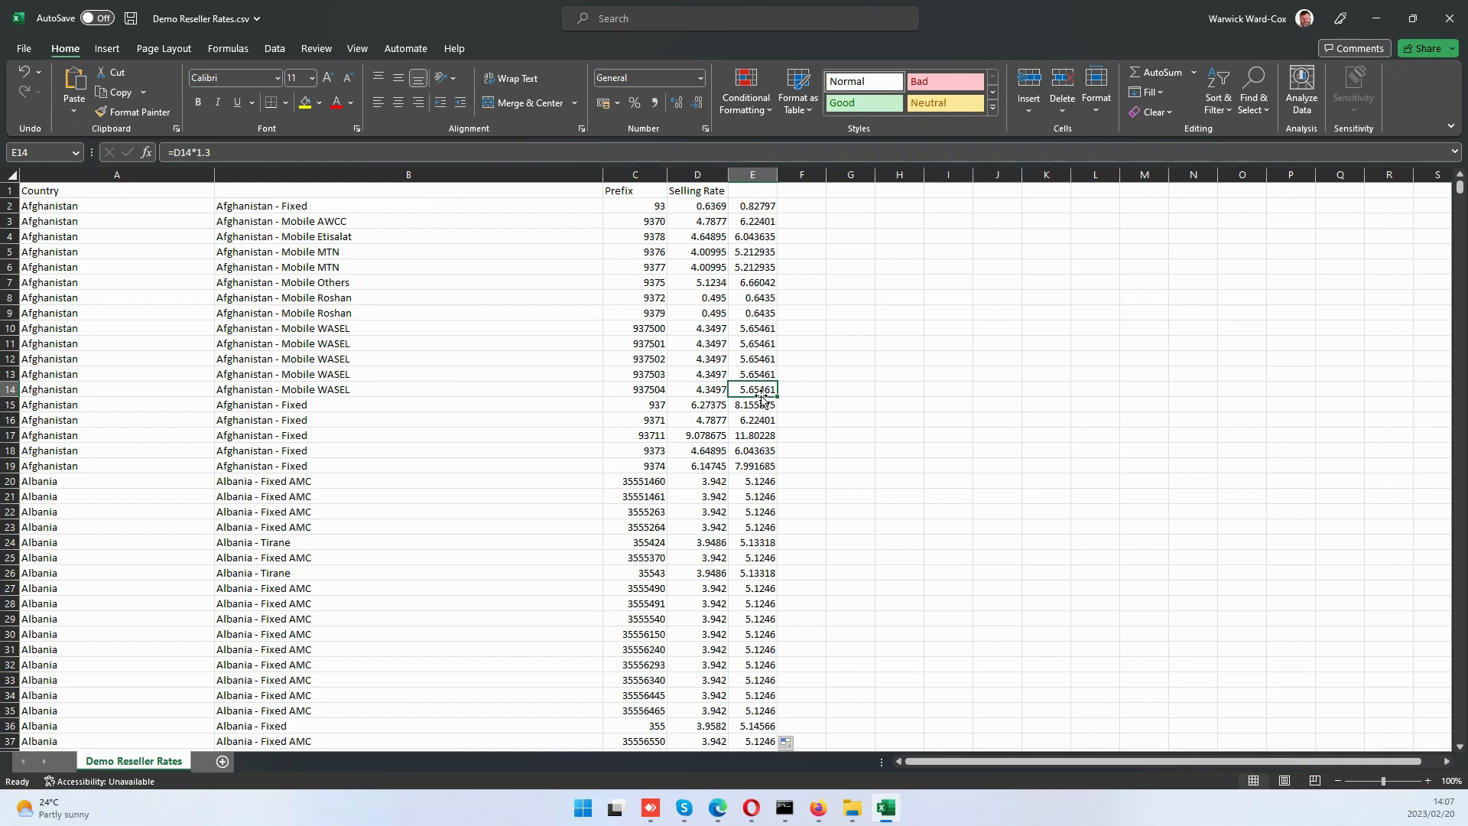
Check that the markup formula reaches the last data row 96169, then return to the top.
{"action": "key", "text": "End"}
{"action": "scroll", "coordinate": [761, 527], "scroll_direction": "down", "scroll_amount": 6}
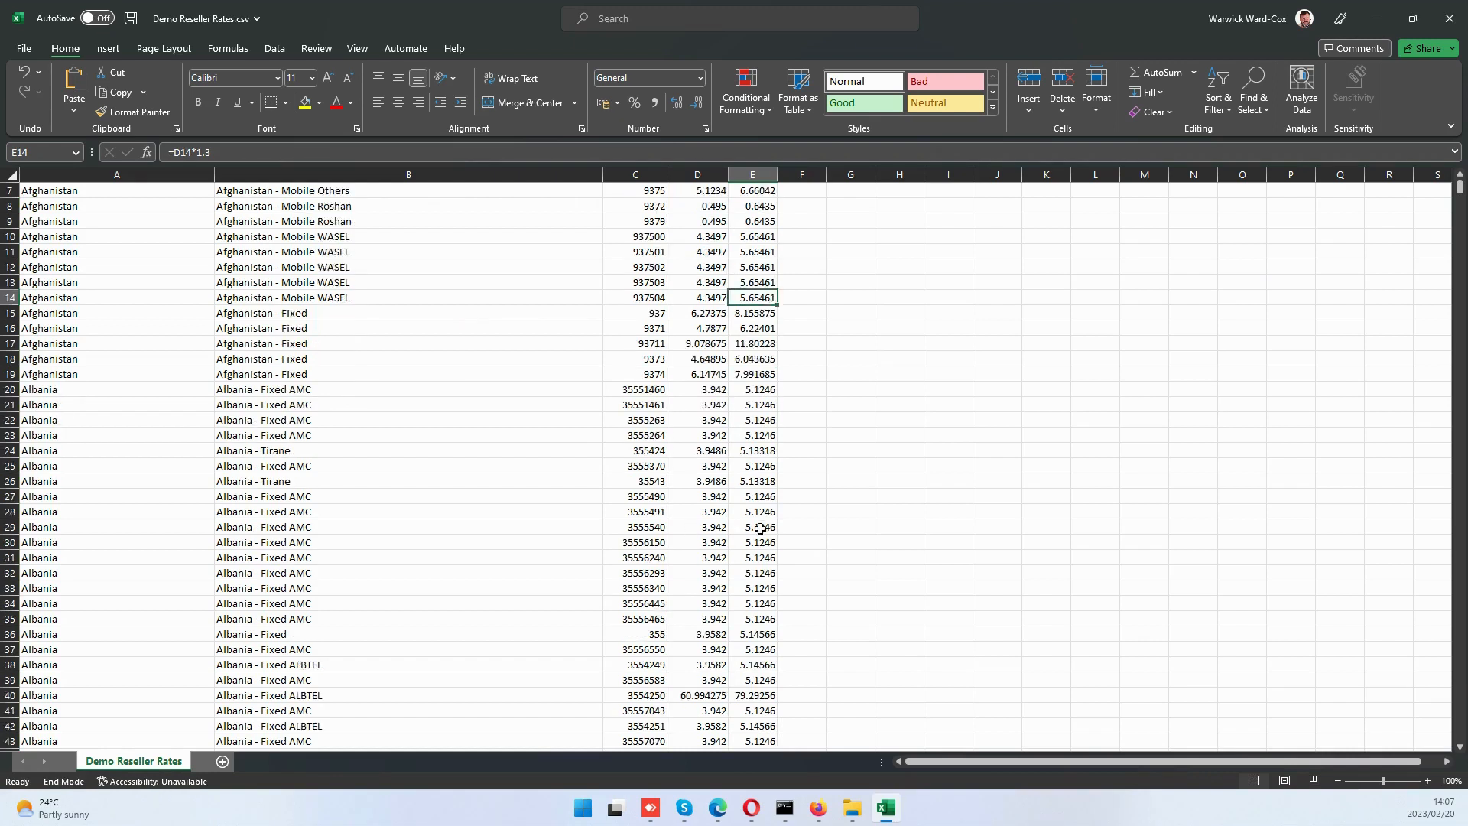
{"action": "left_click", "coordinate": [763, 528]}
{"action": "key", "text": "End"}
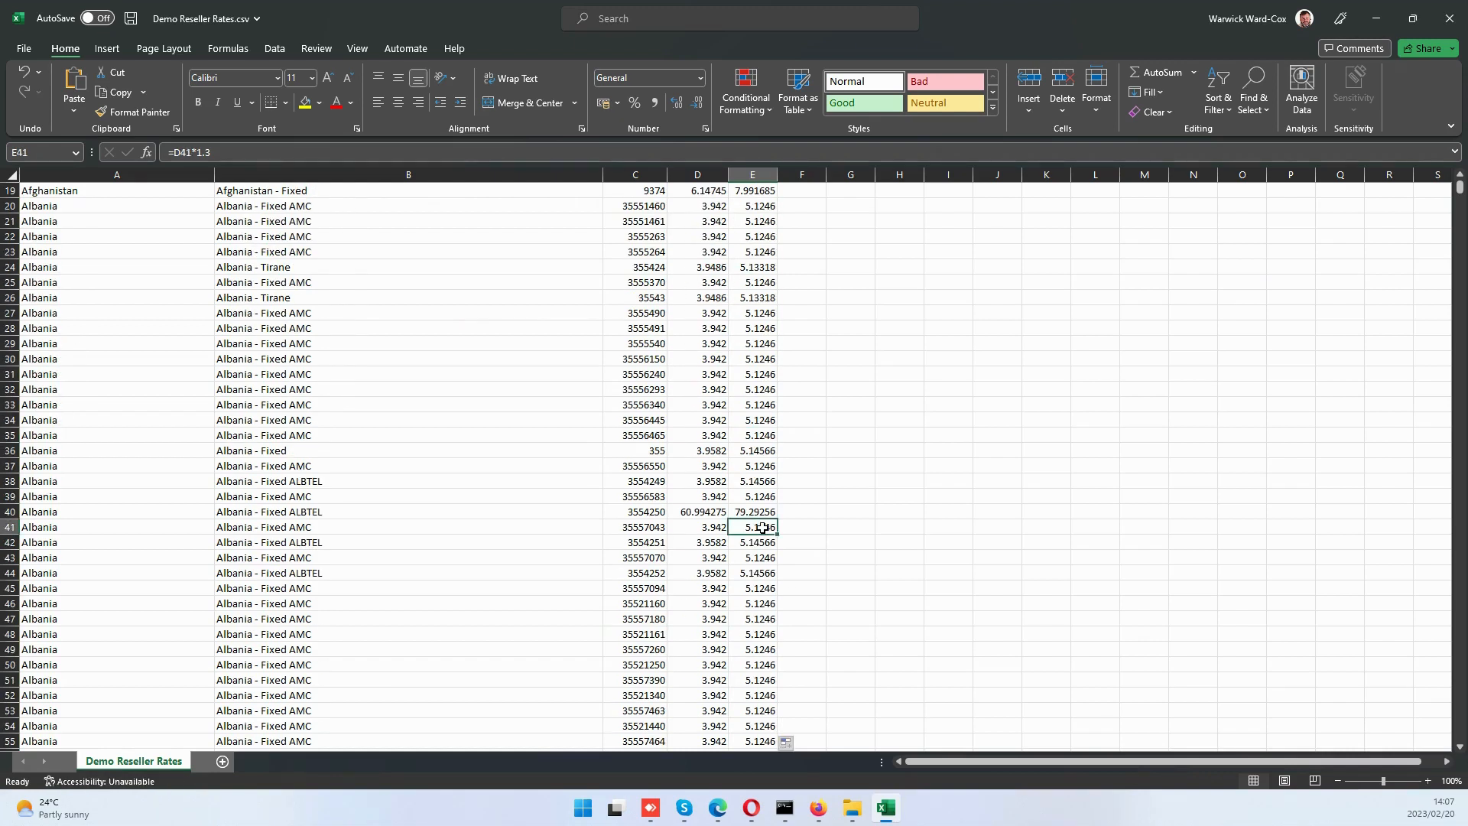
{"action": "key", "text": "shift+Down"}
{"action": "key", "text": "Down"}
{"action": "key", "text": "Down"}
{"action": "key", "text": "End"}
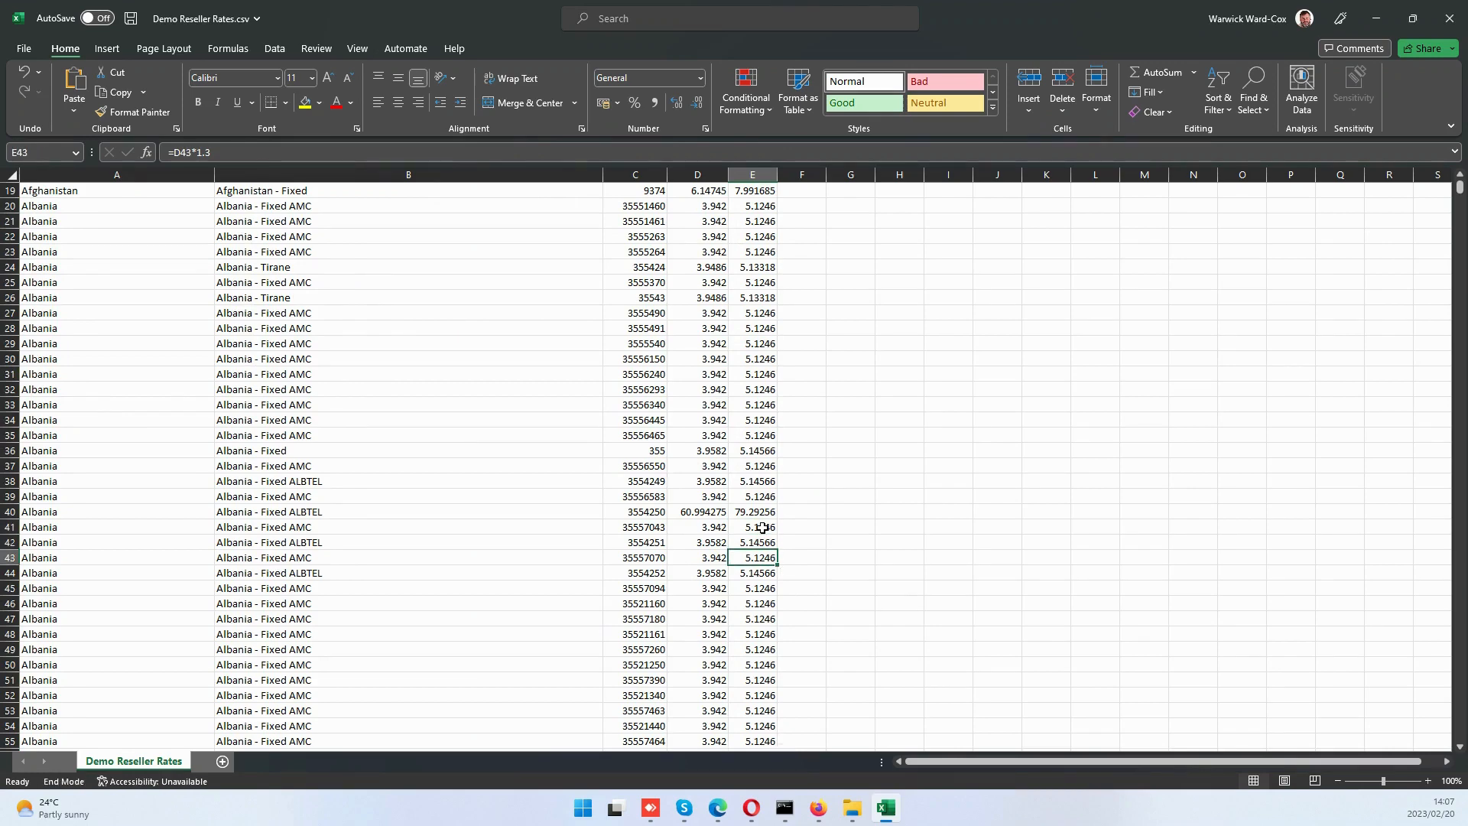
{"action": "key", "text": "Down"}
{"action": "key", "text": "Down"}
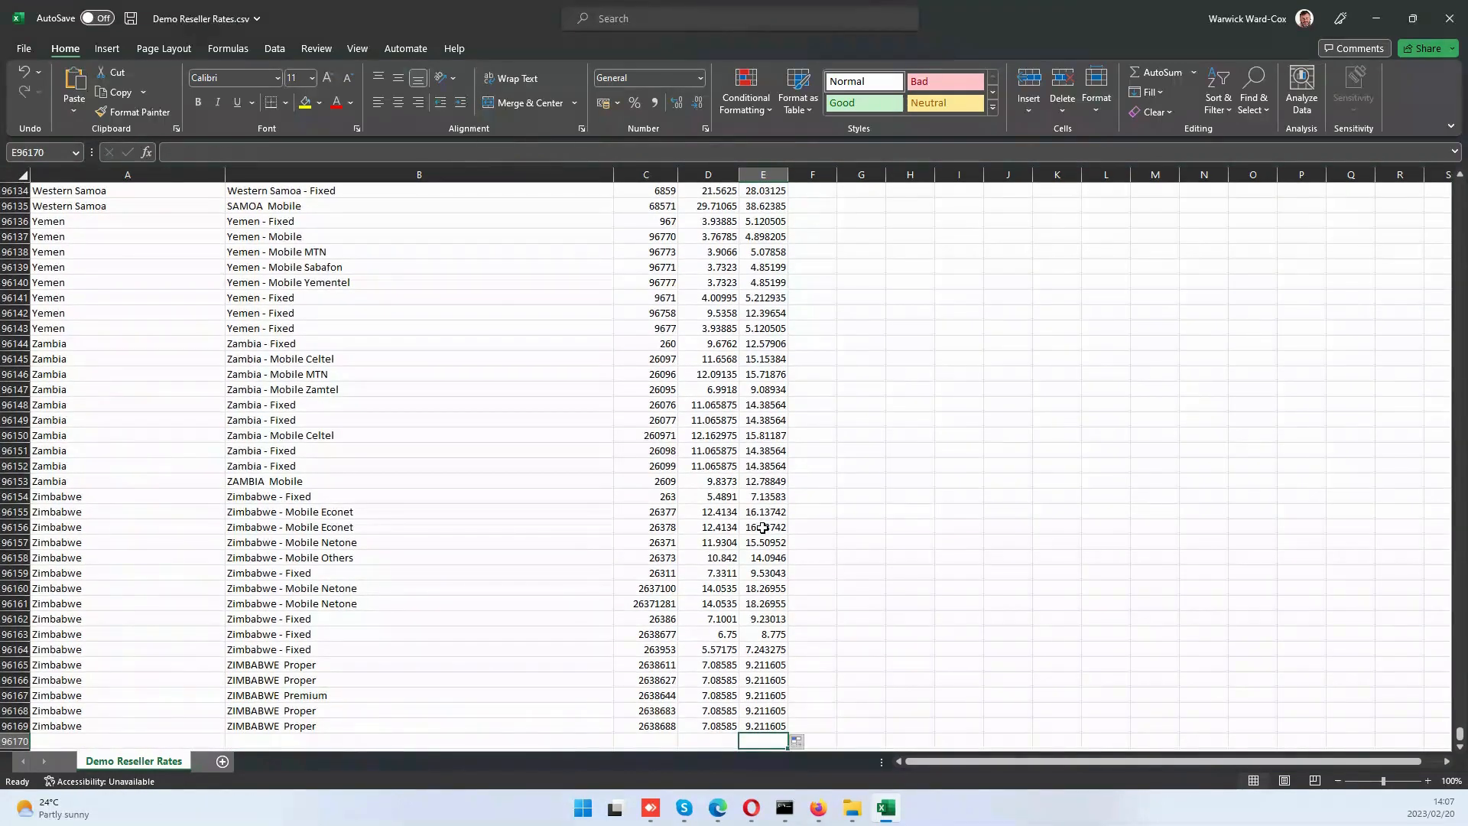
{"action": "key", "text": "Up"}
{"action": "key", "text": "ctrl+Home"}
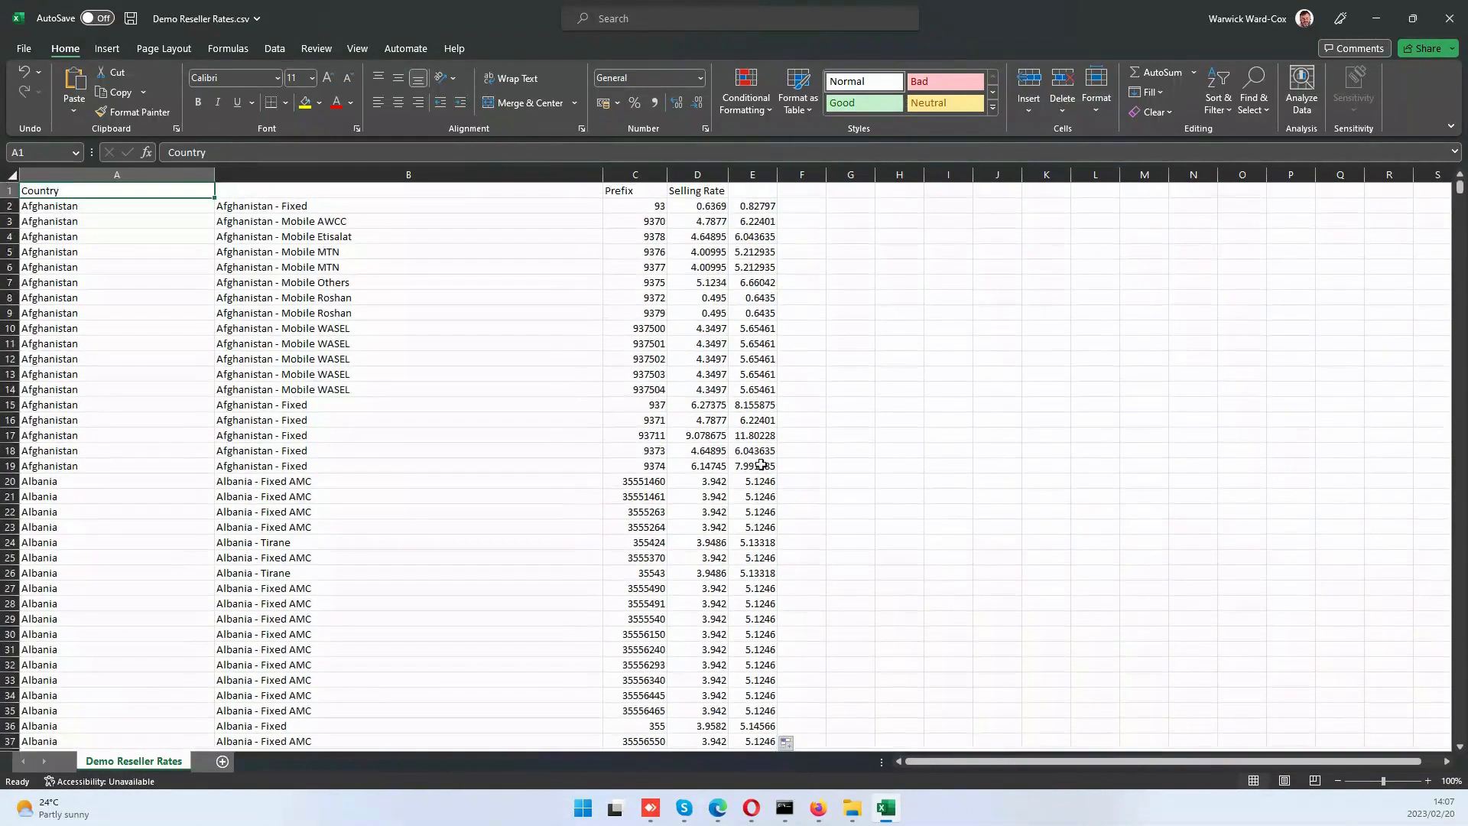
Paste the marked-up rates as plain values and delete the old columns, leaving Selling Rate in D.
{"action": "left_click", "coordinate": [698, 195]}
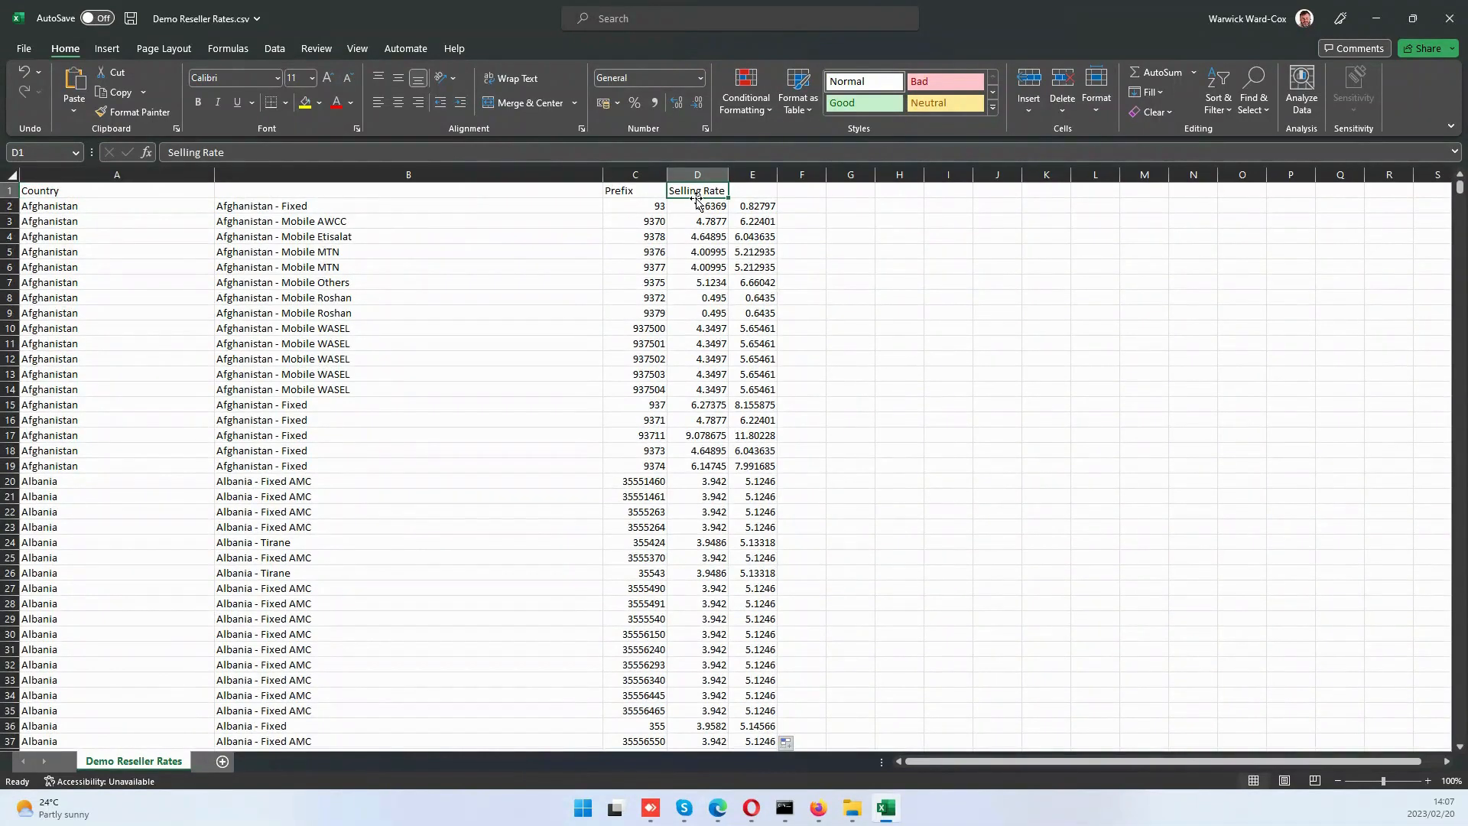
{"action": "left_click_drag", "start_coordinate": [697, 199], "coordinate": [754, 195]}
{"action": "left_click", "coordinate": [753, 175]}
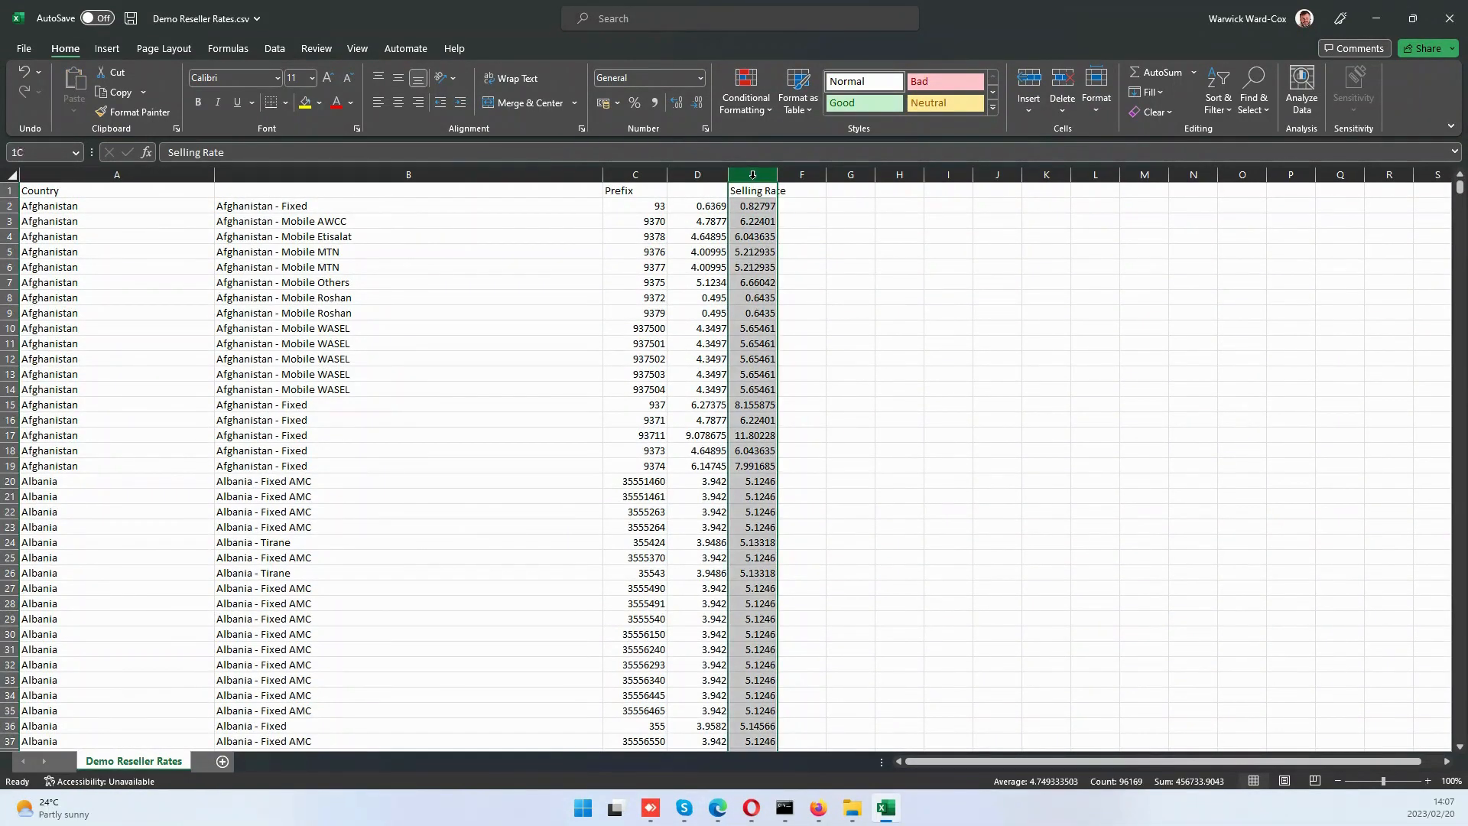
{"action": "key", "text": "ctrl+c"}
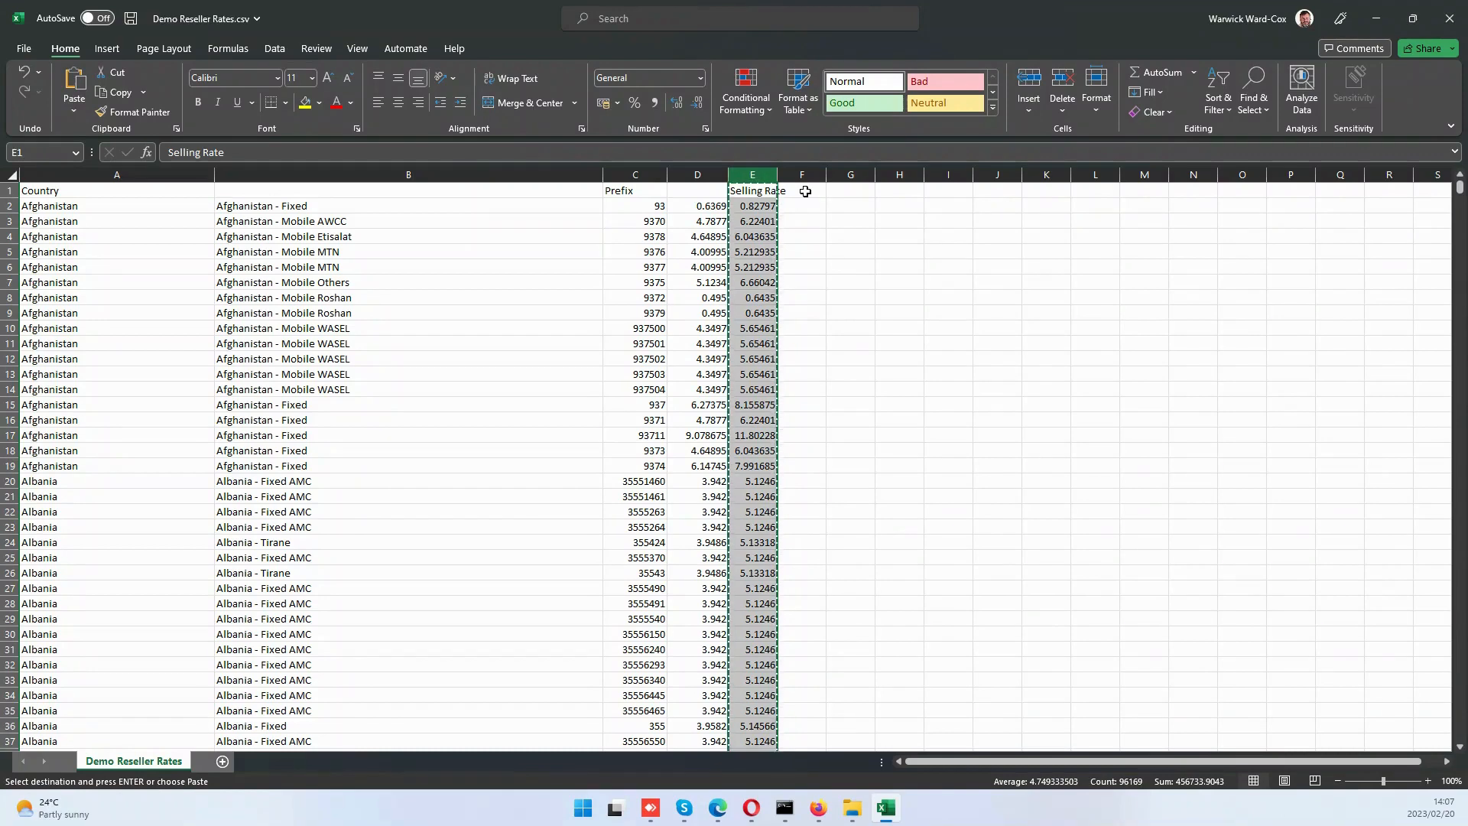
{"action": "left_click", "coordinate": [805, 191]}
{"action": "right_click", "coordinate": [805, 190]}
{"action": "left_click", "coordinate": [865, 325]}
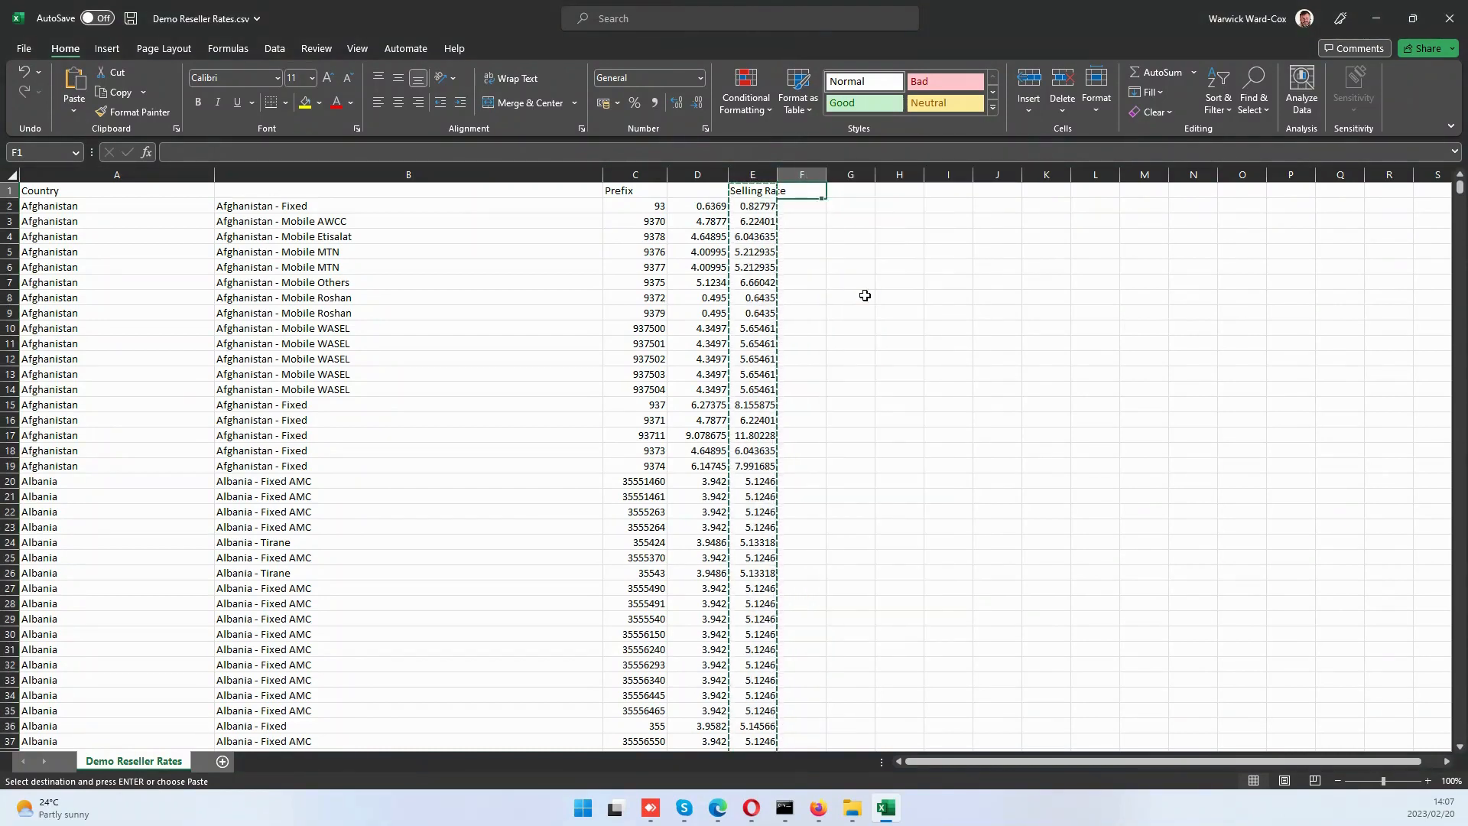
{"action": "left_click_drag", "start_coordinate": [696, 175], "coordinate": [751, 175]}
{"action": "right_click", "coordinate": [750, 175]}
{"action": "left_click", "coordinate": [788, 351]}
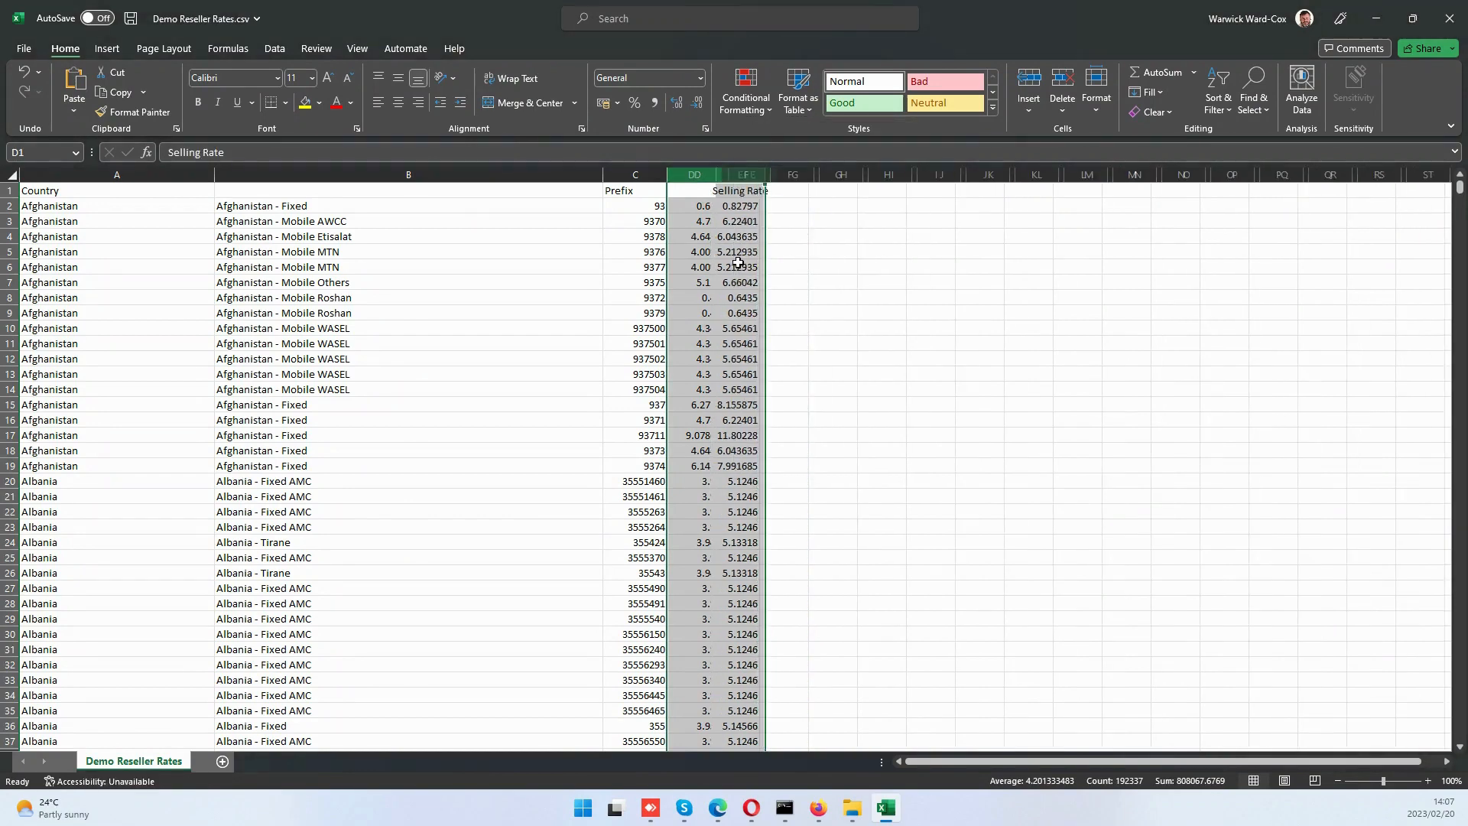
Label column B 'Destination' and check the Prefix and Selling Rate headers.
{"action": "left_click", "coordinate": [683, 208]}
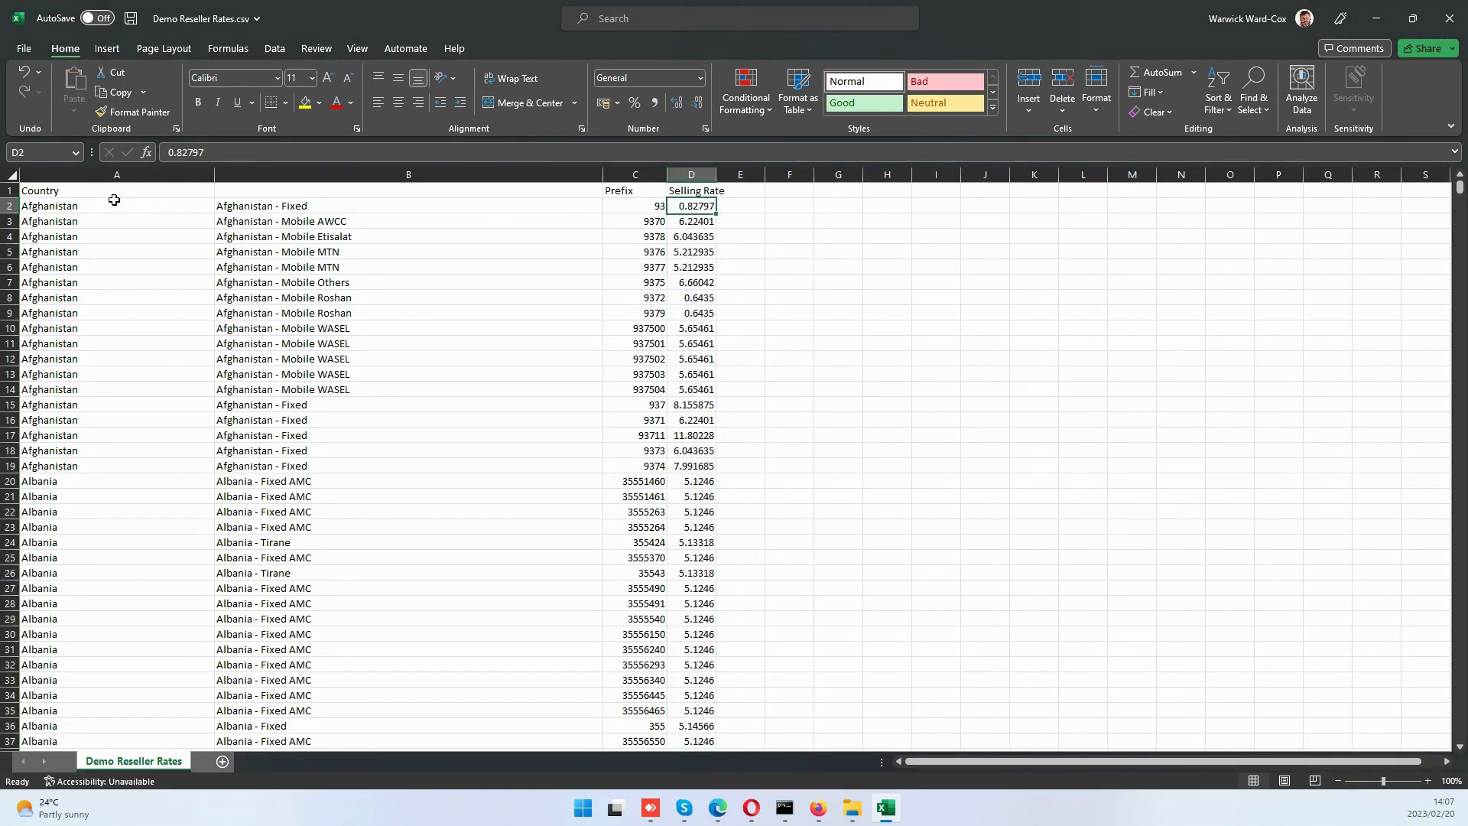
{"action": "left_click", "coordinate": [254, 190]}
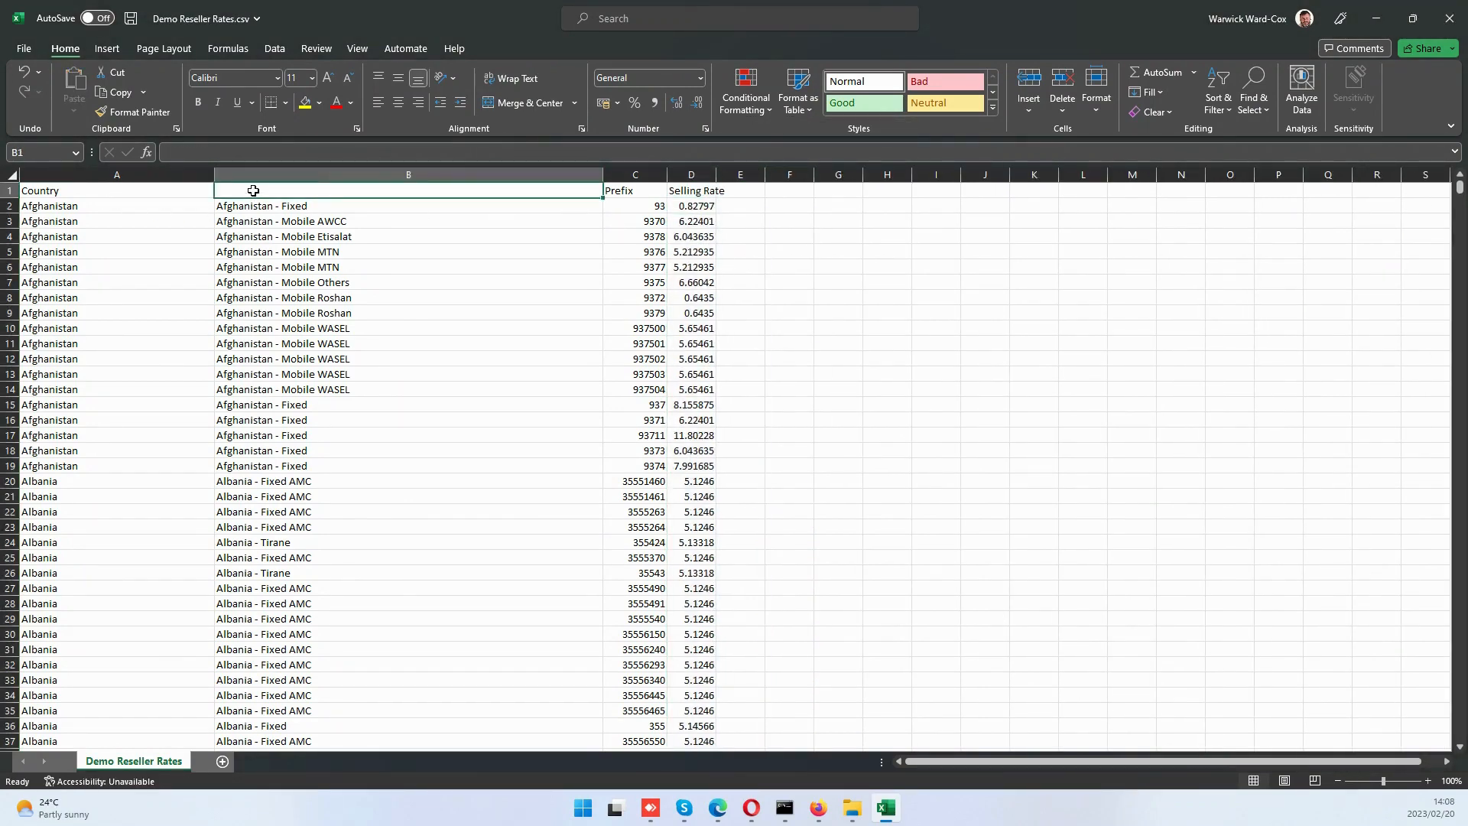
{"action": "type", "text": "Destination"}
{"action": "key", "text": "Return"}
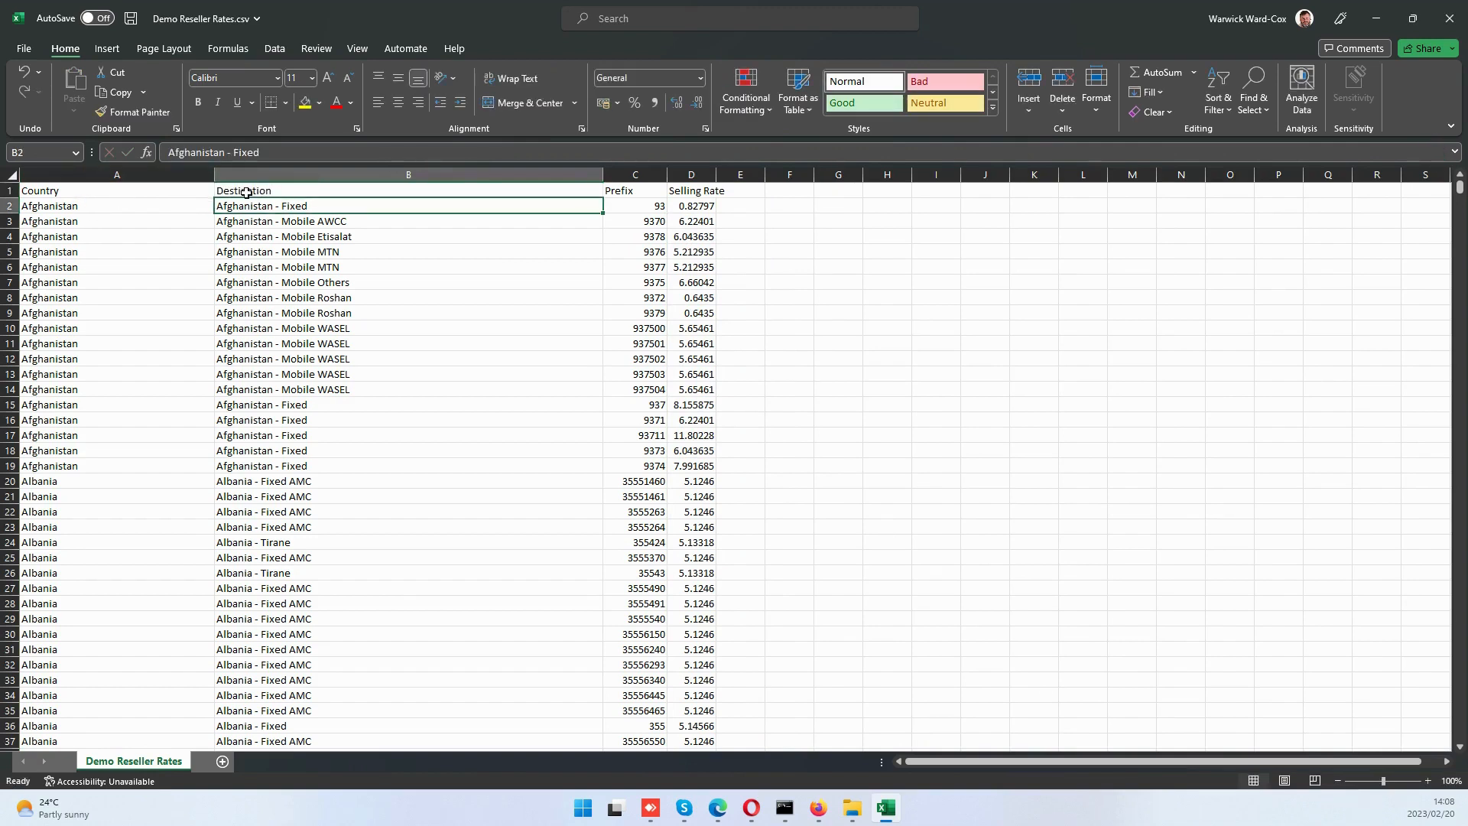
{"action": "left_click", "coordinate": [635, 192]}
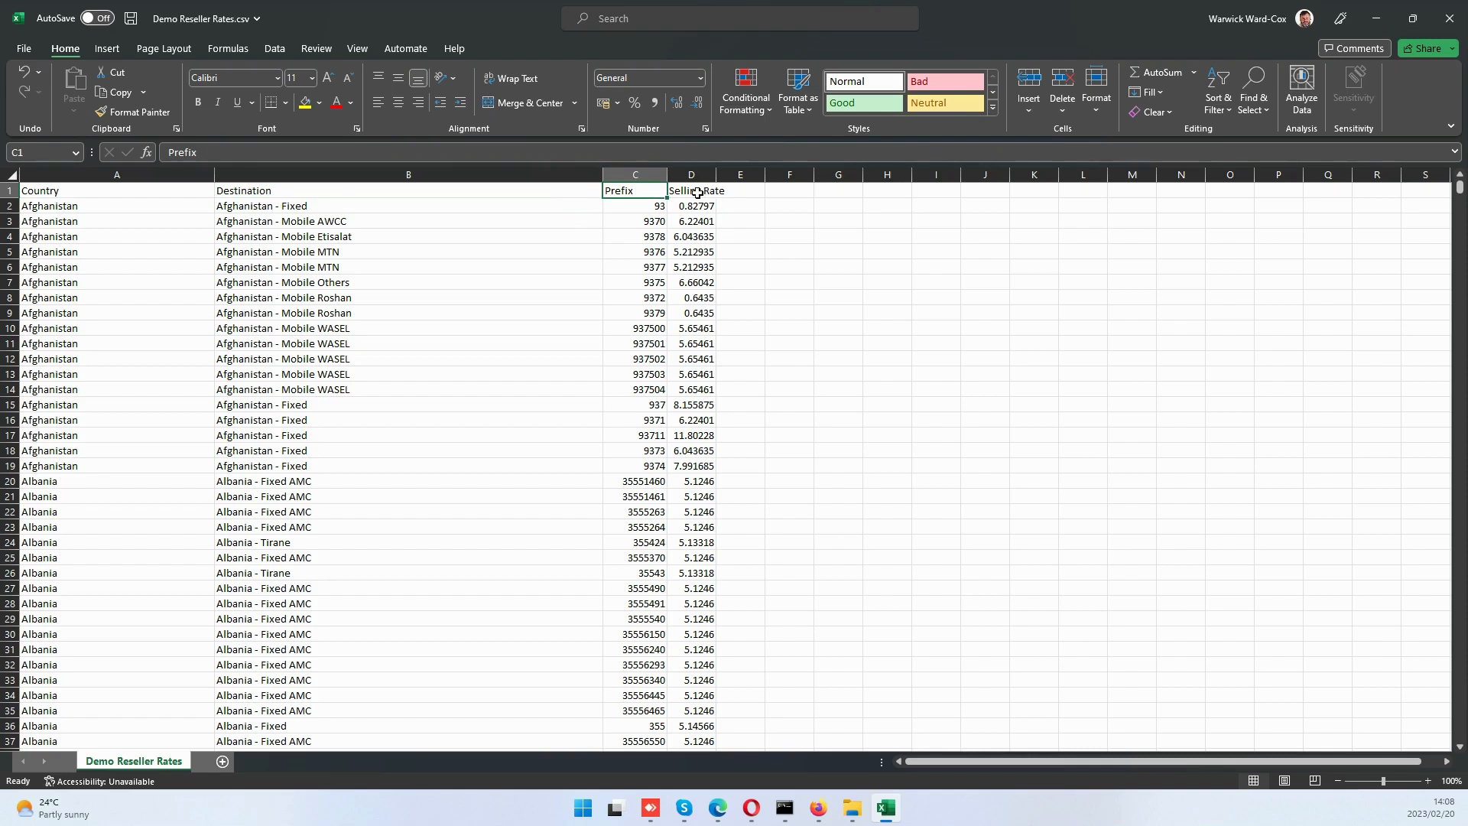
{"action": "left_click", "coordinate": [696, 192]}
Close the workbook, saving changes to the CSV, and quit Excel.
{"action": "left_click", "coordinate": [24, 49]}
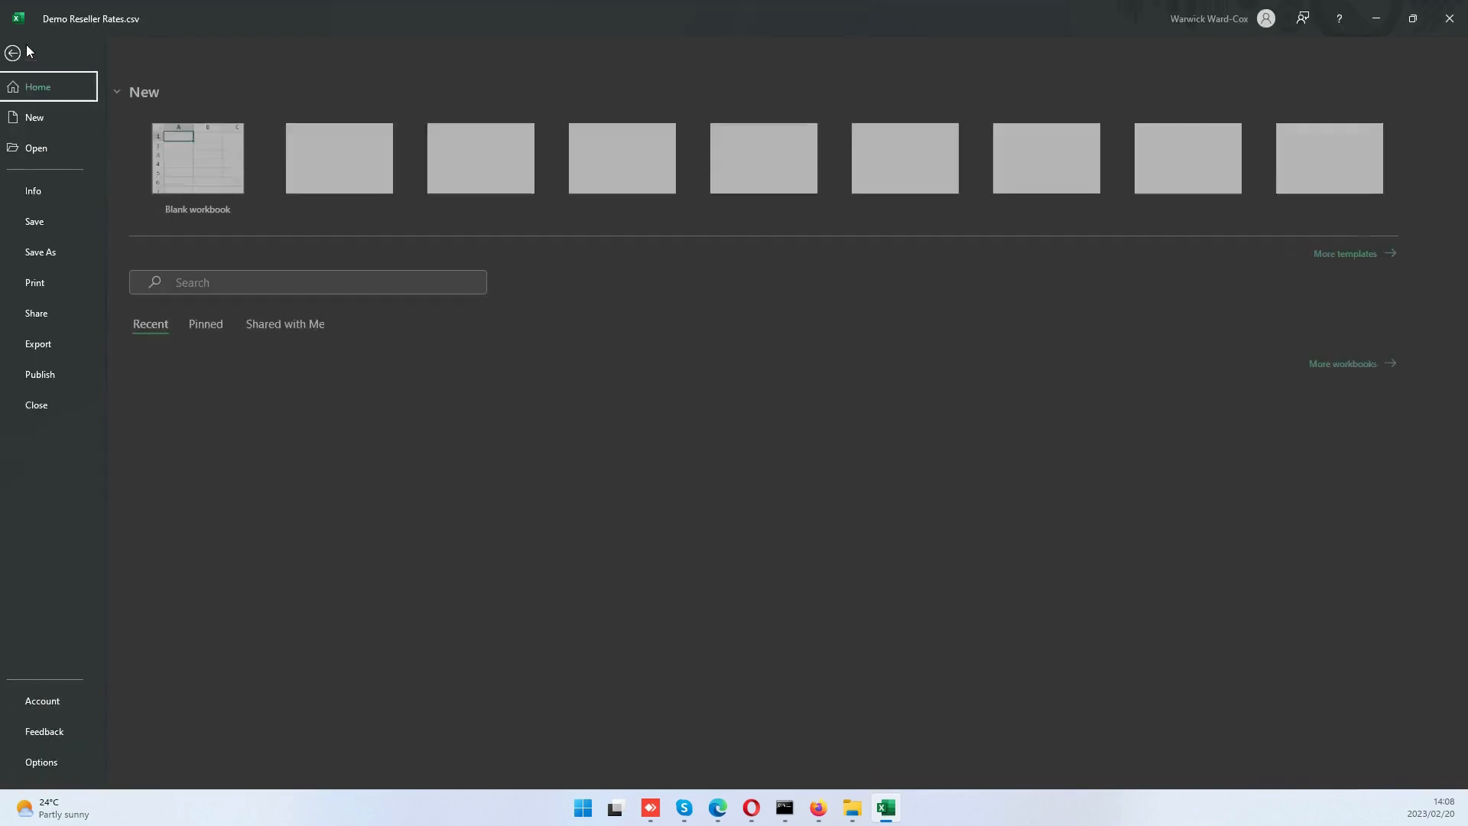
{"action": "left_click", "coordinate": [46, 406]}
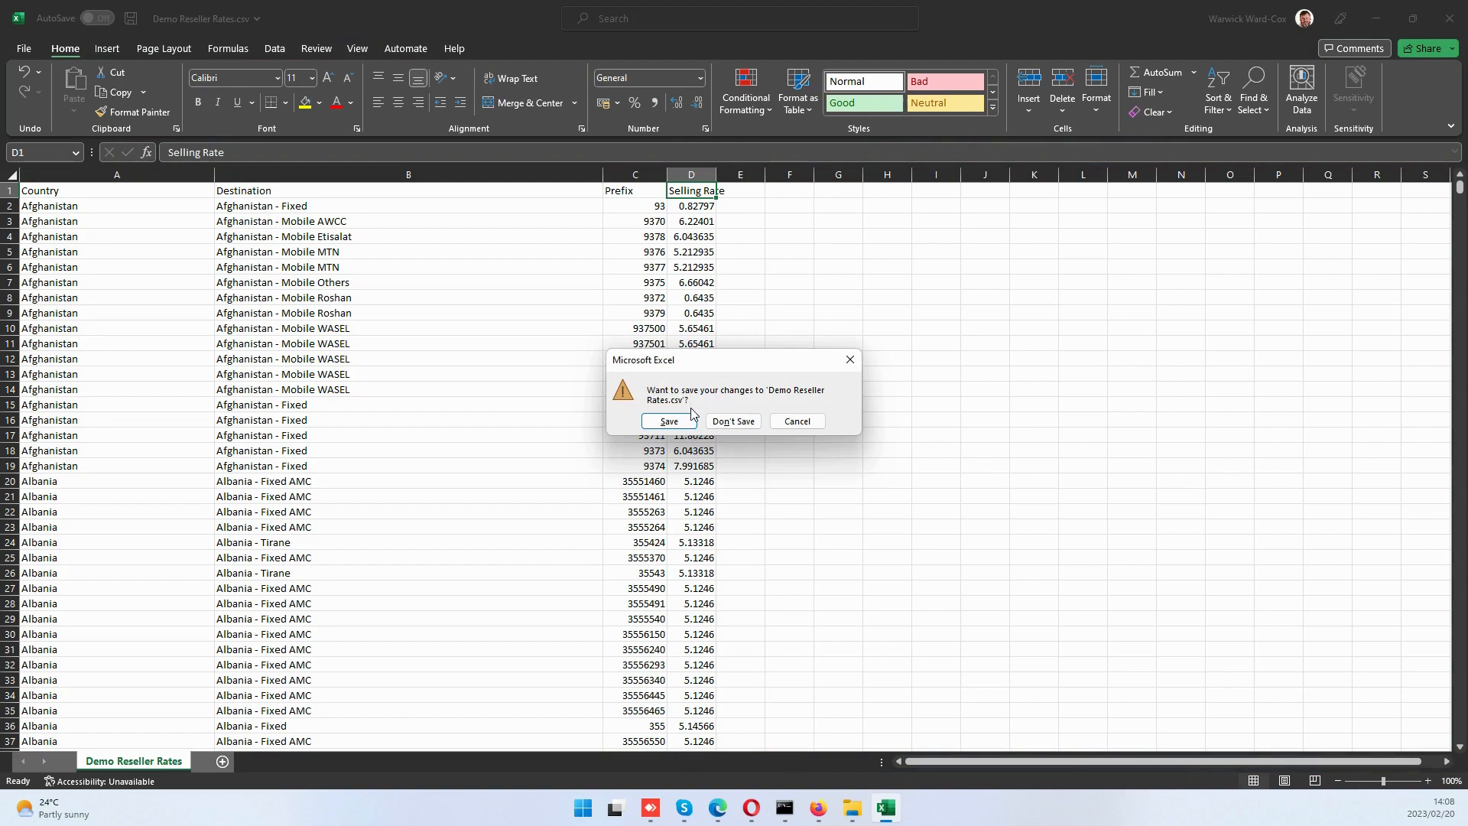
{"action": "left_click", "coordinate": [666, 421]}
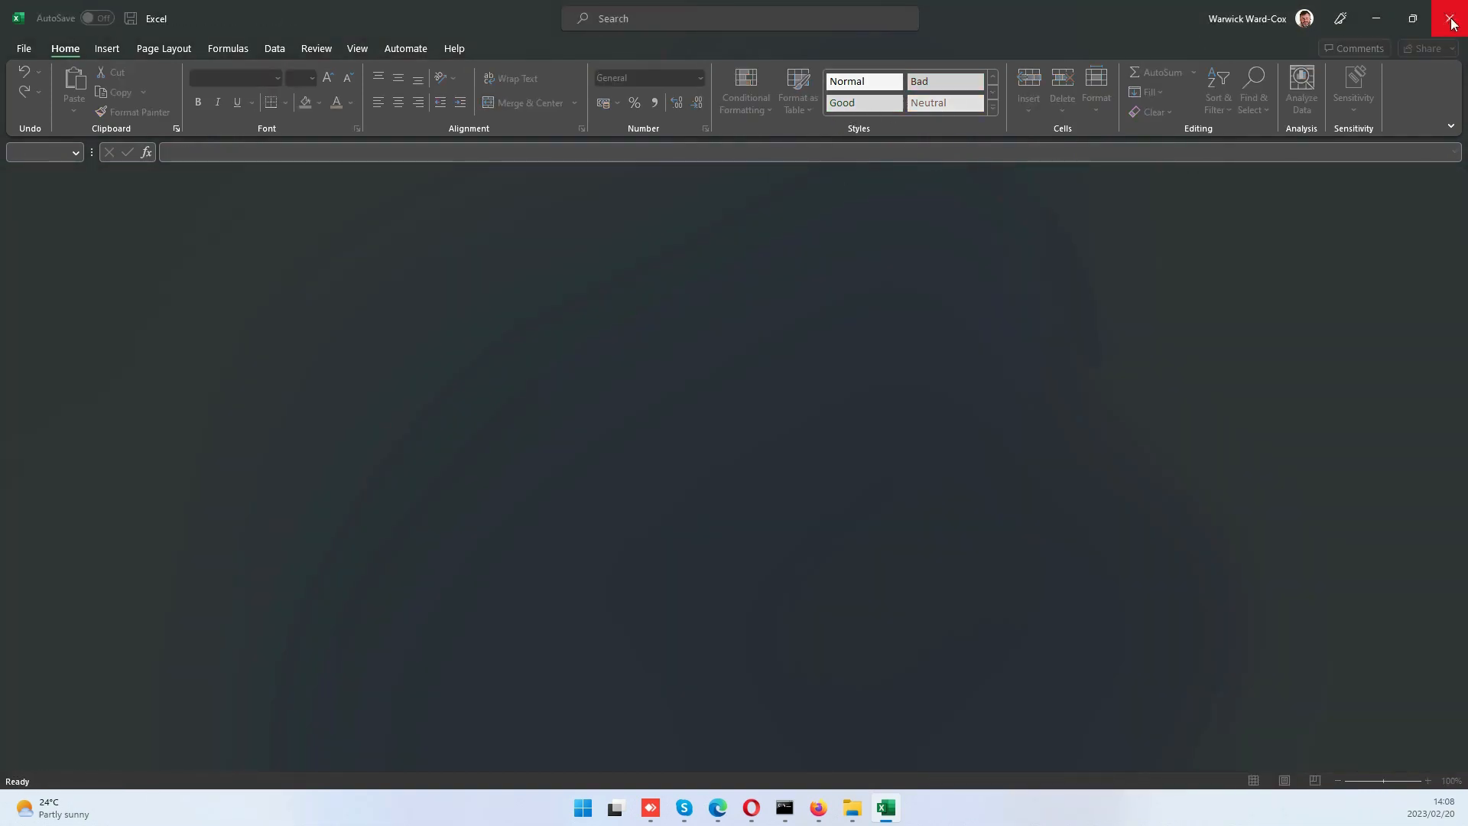
{"action": "left_click", "coordinate": [1451, 23]}
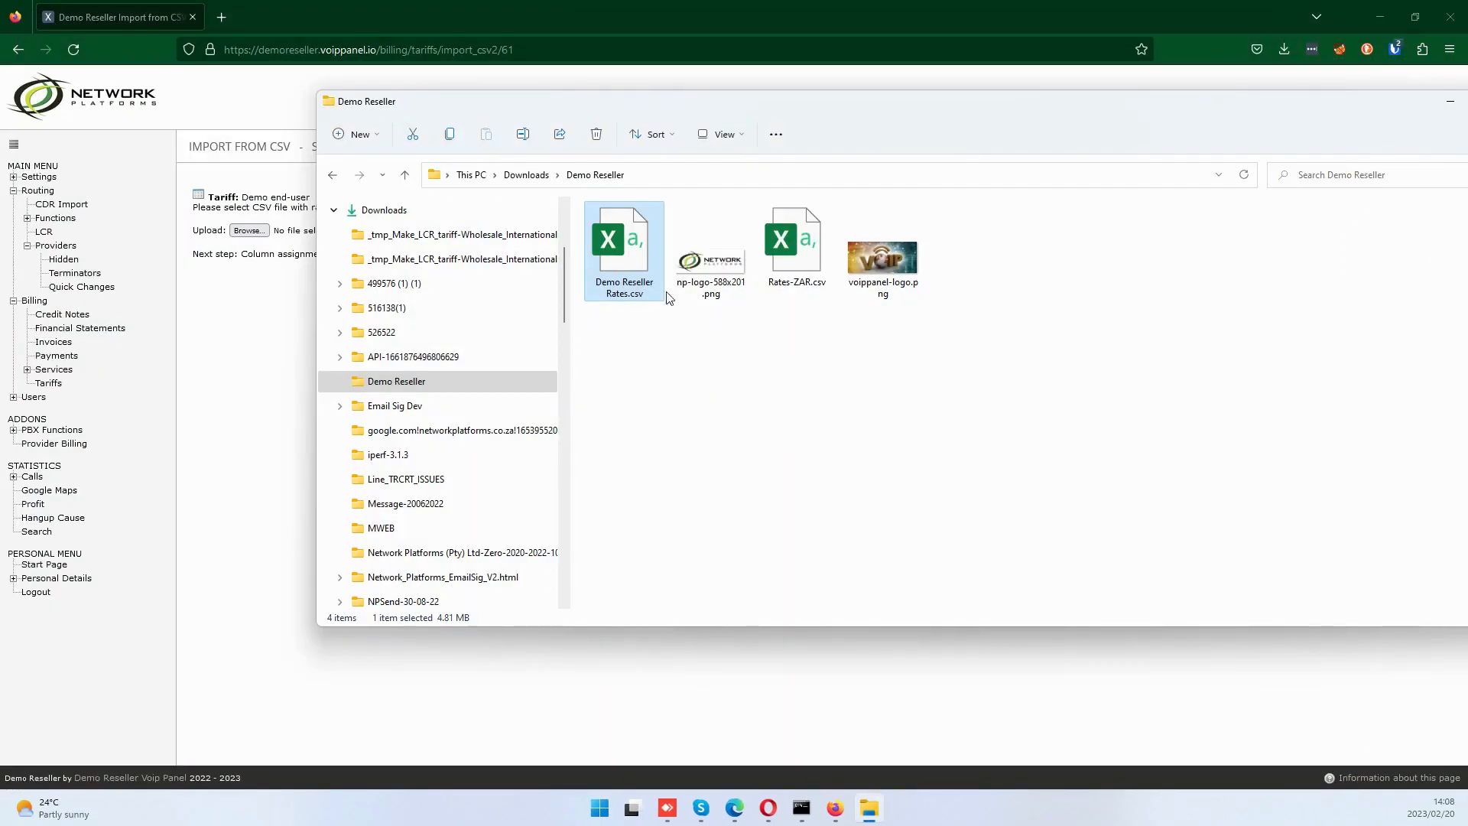
Reopen Demo Reseller Rates.csv, check the selling rate in D2, then close Excel.
{"action": "right_click", "coordinate": [621, 261]}
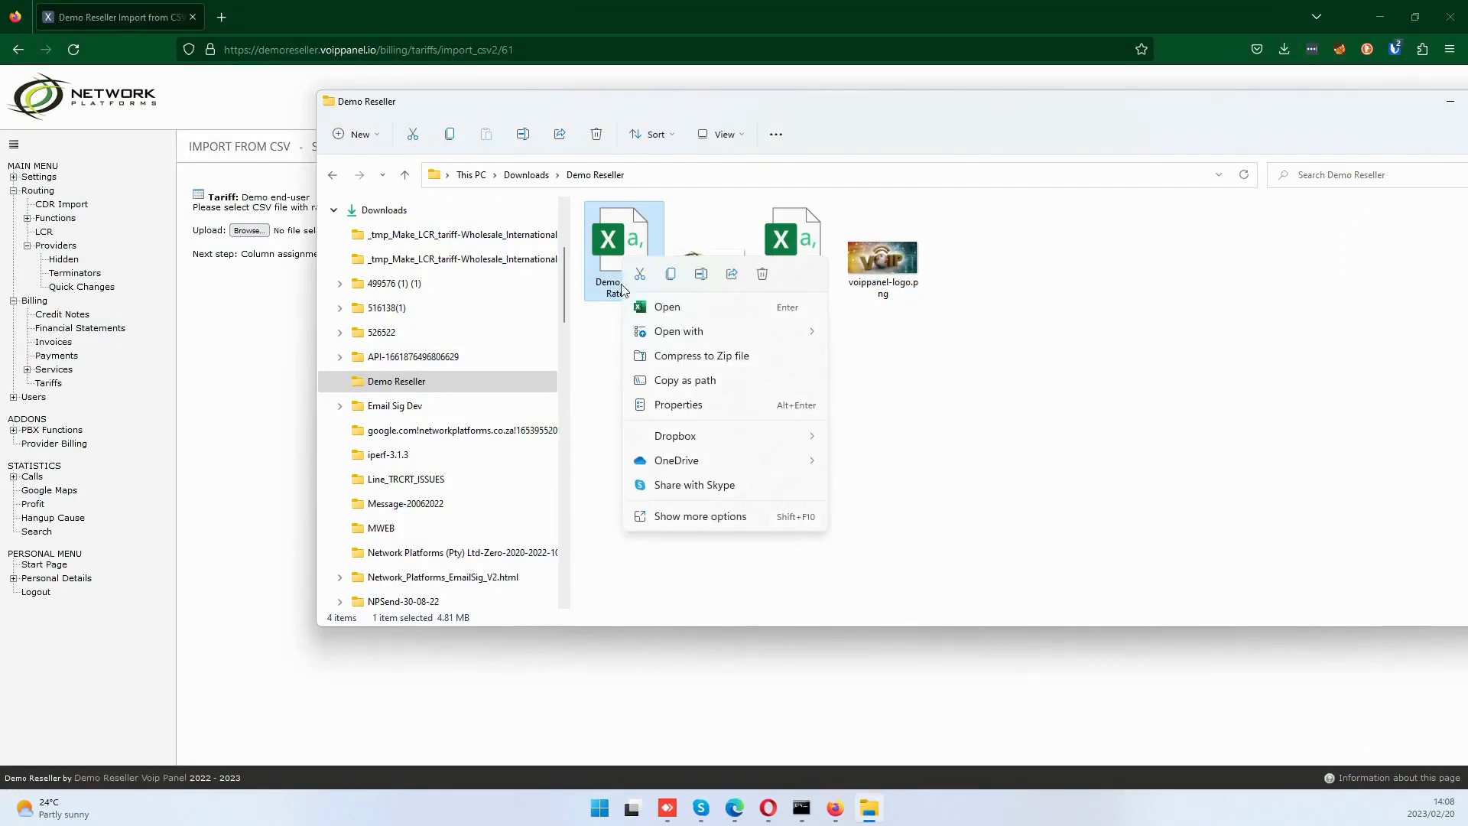
{"action": "left_click", "coordinate": [674, 309]}
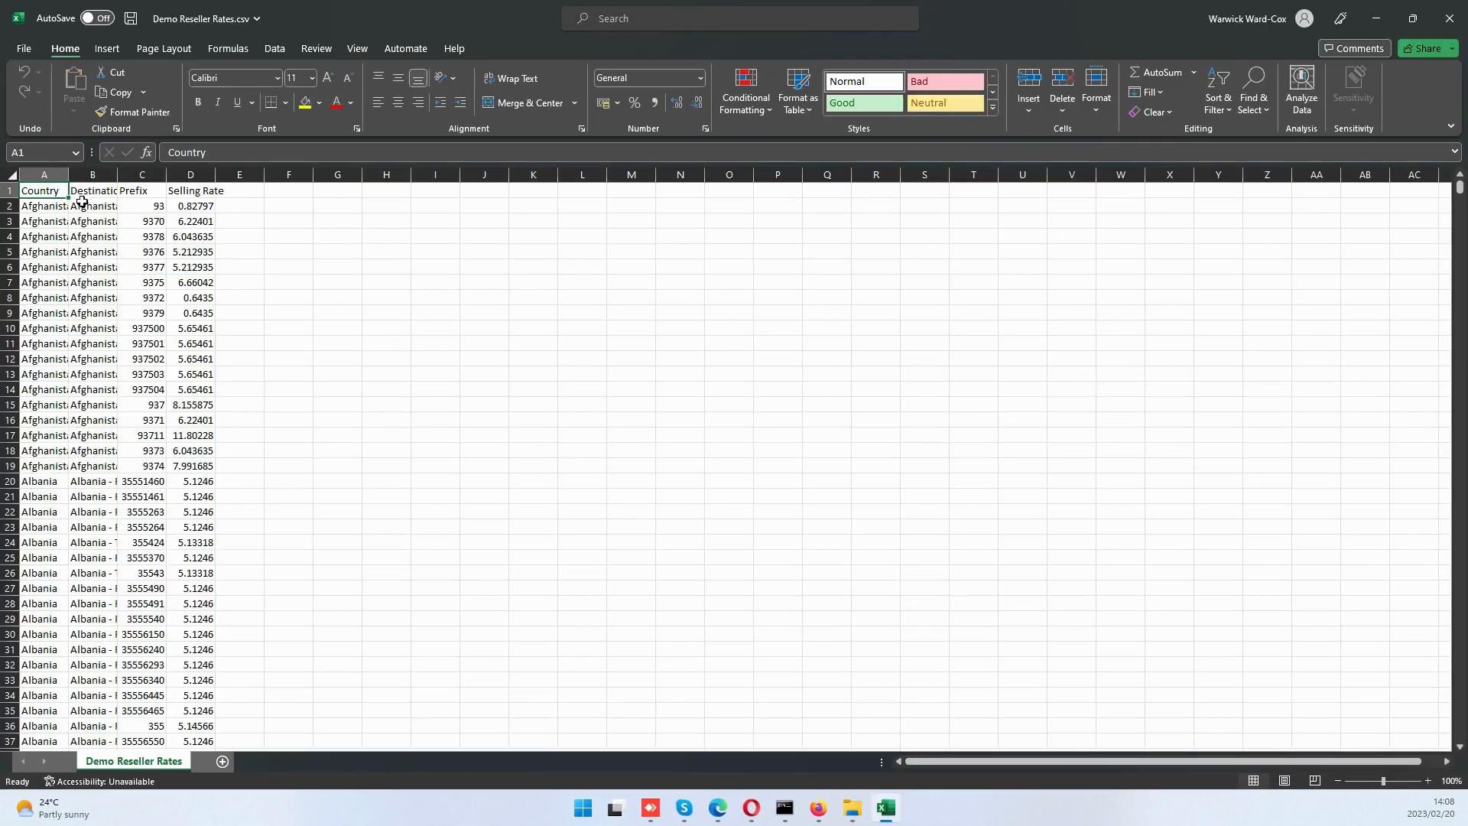
{"action": "left_click", "coordinate": [188, 205]}
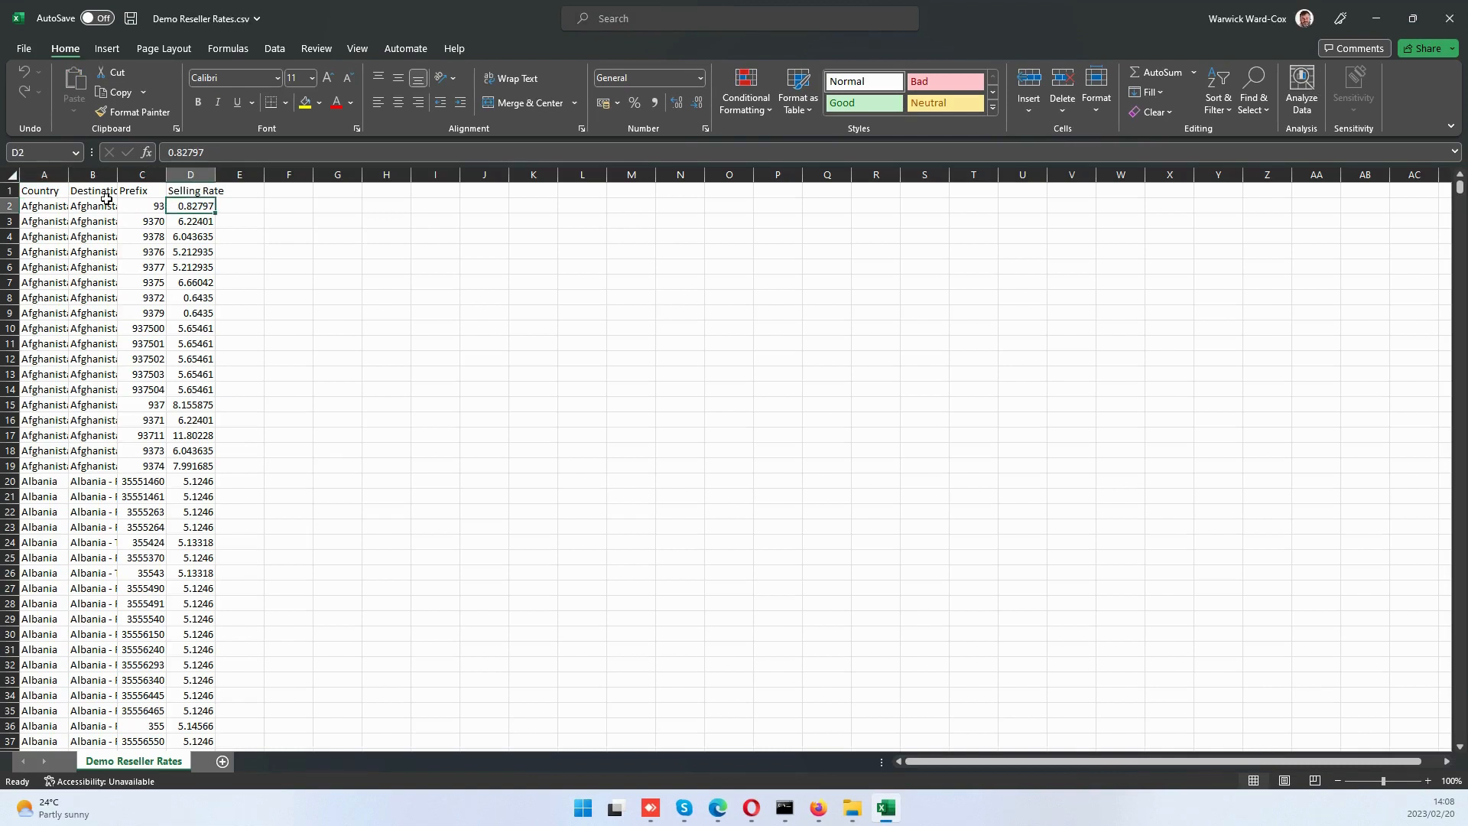
{"action": "left_click", "coordinate": [24, 48]}
{"action": "left_click", "coordinate": [45, 405]}
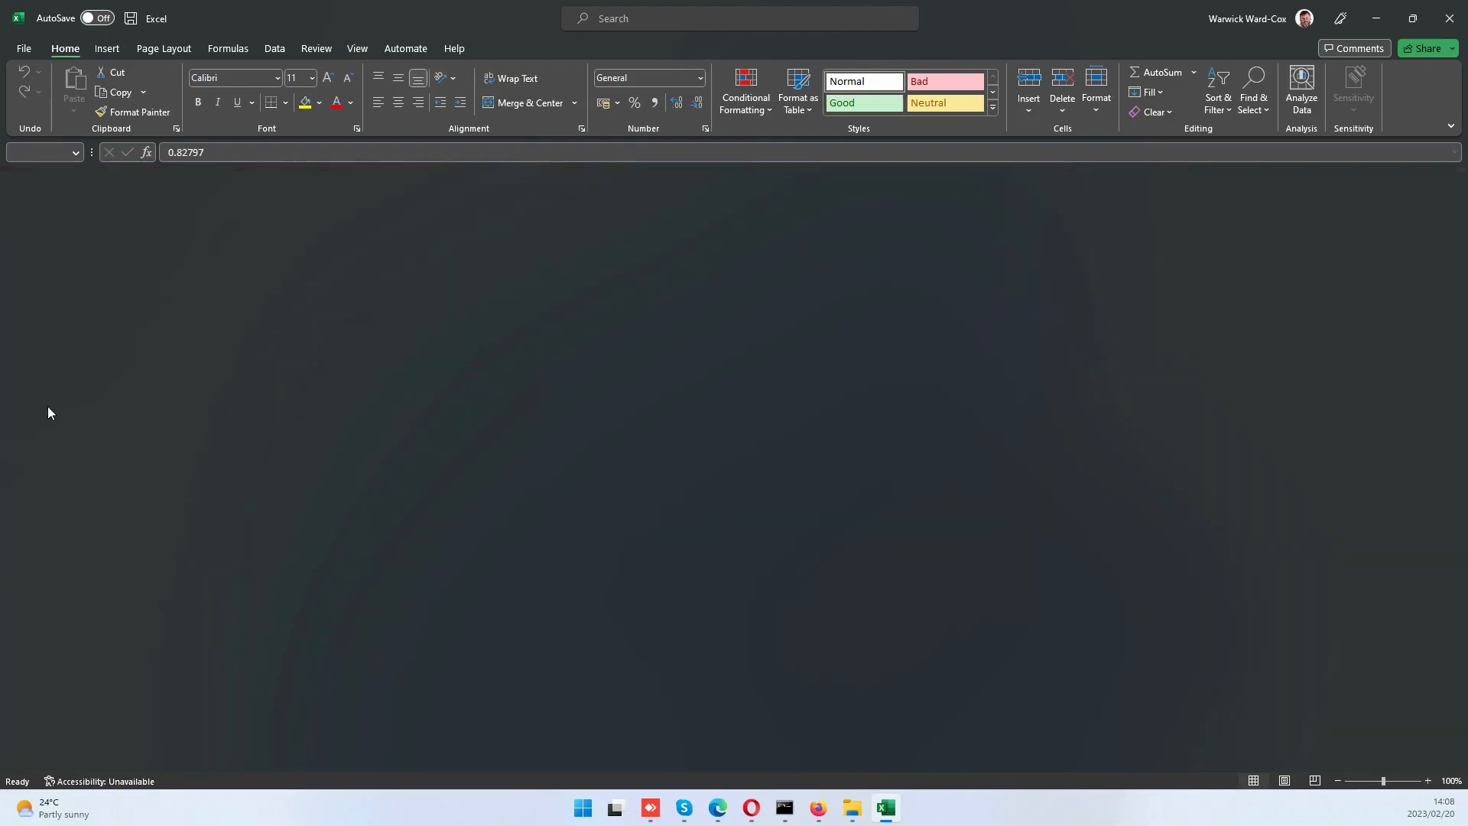
{"action": "left_click", "coordinate": [1449, 15]}
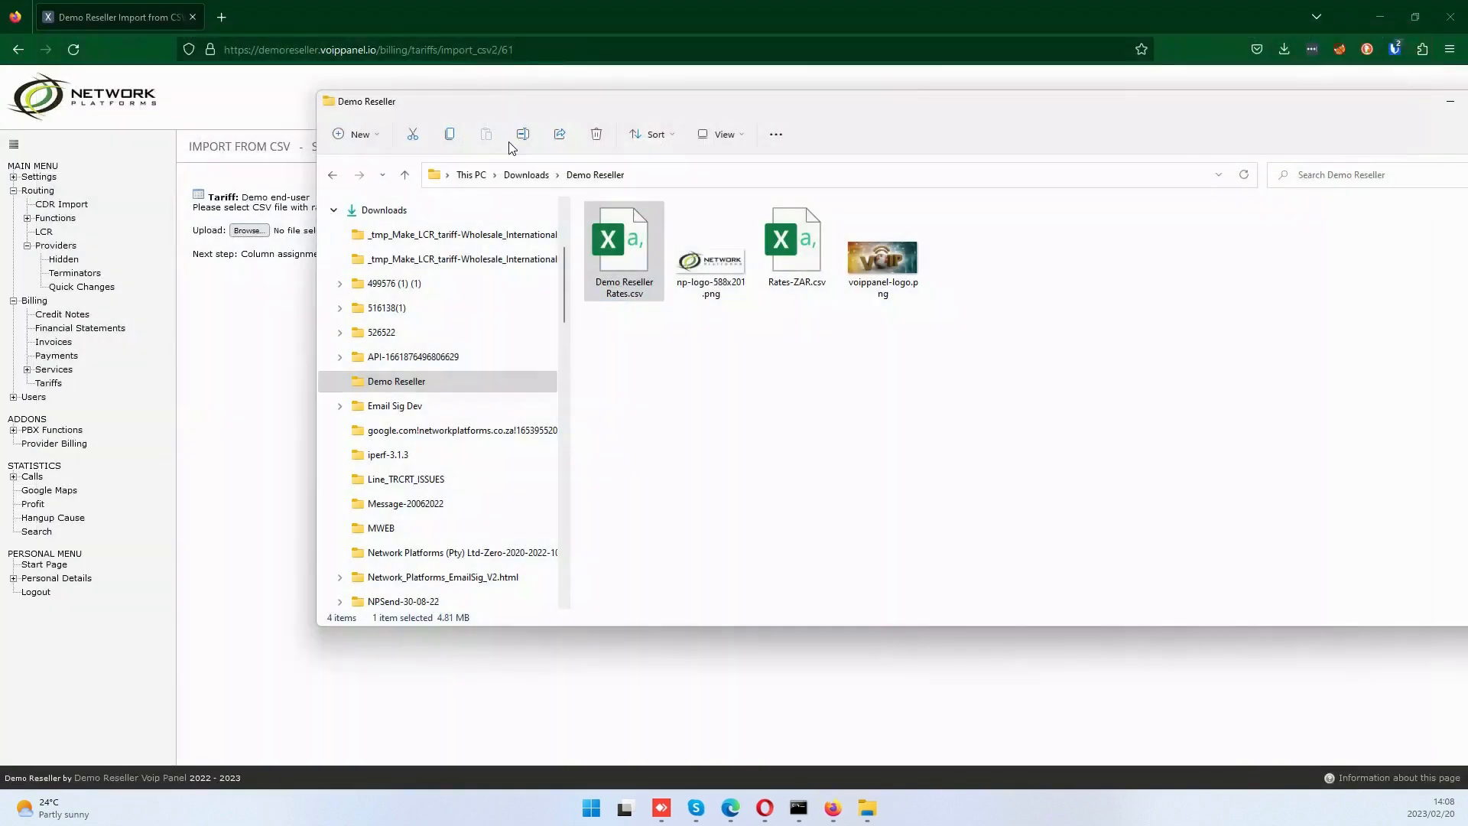
Choose Demo Reseller Rates.csv in the import form and upload it to the Demo end-user tariff.
{"action": "left_click_drag", "start_coordinate": [604, 97], "coordinate": [738, 101]}
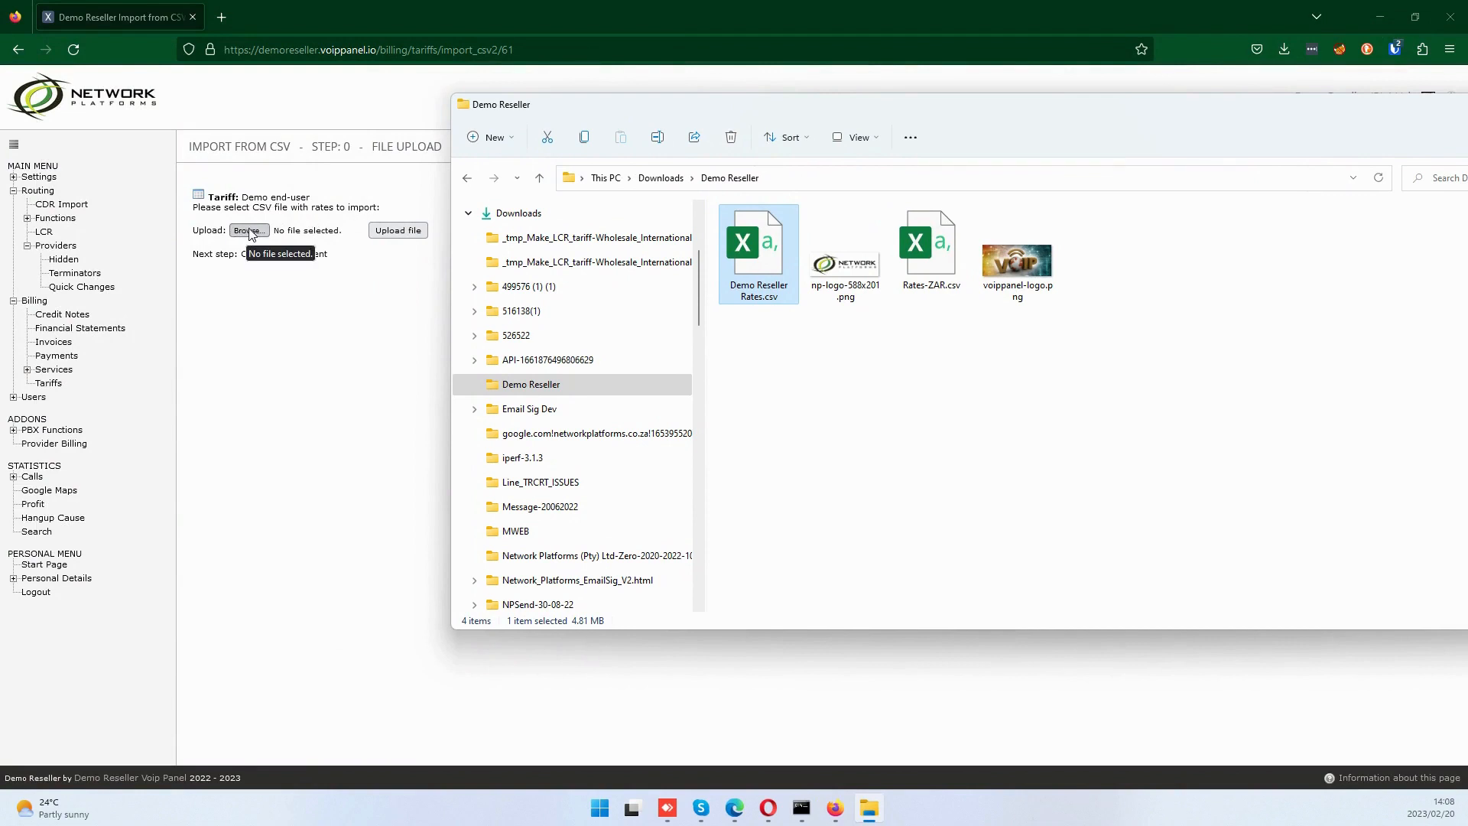
{"action": "left_click", "coordinate": [244, 320]}
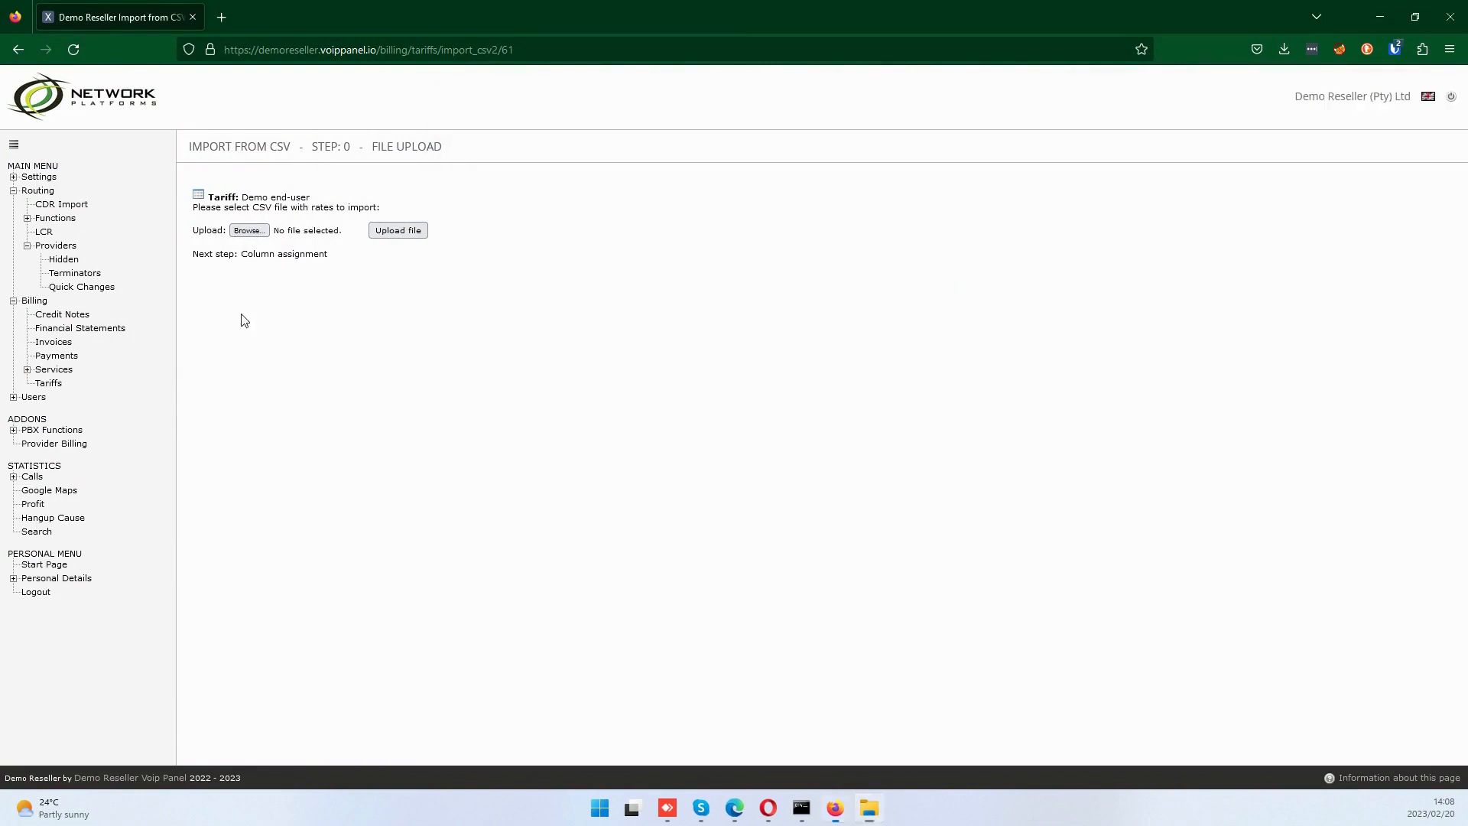
{"action": "left_click", "coordinate": [252, 229]}
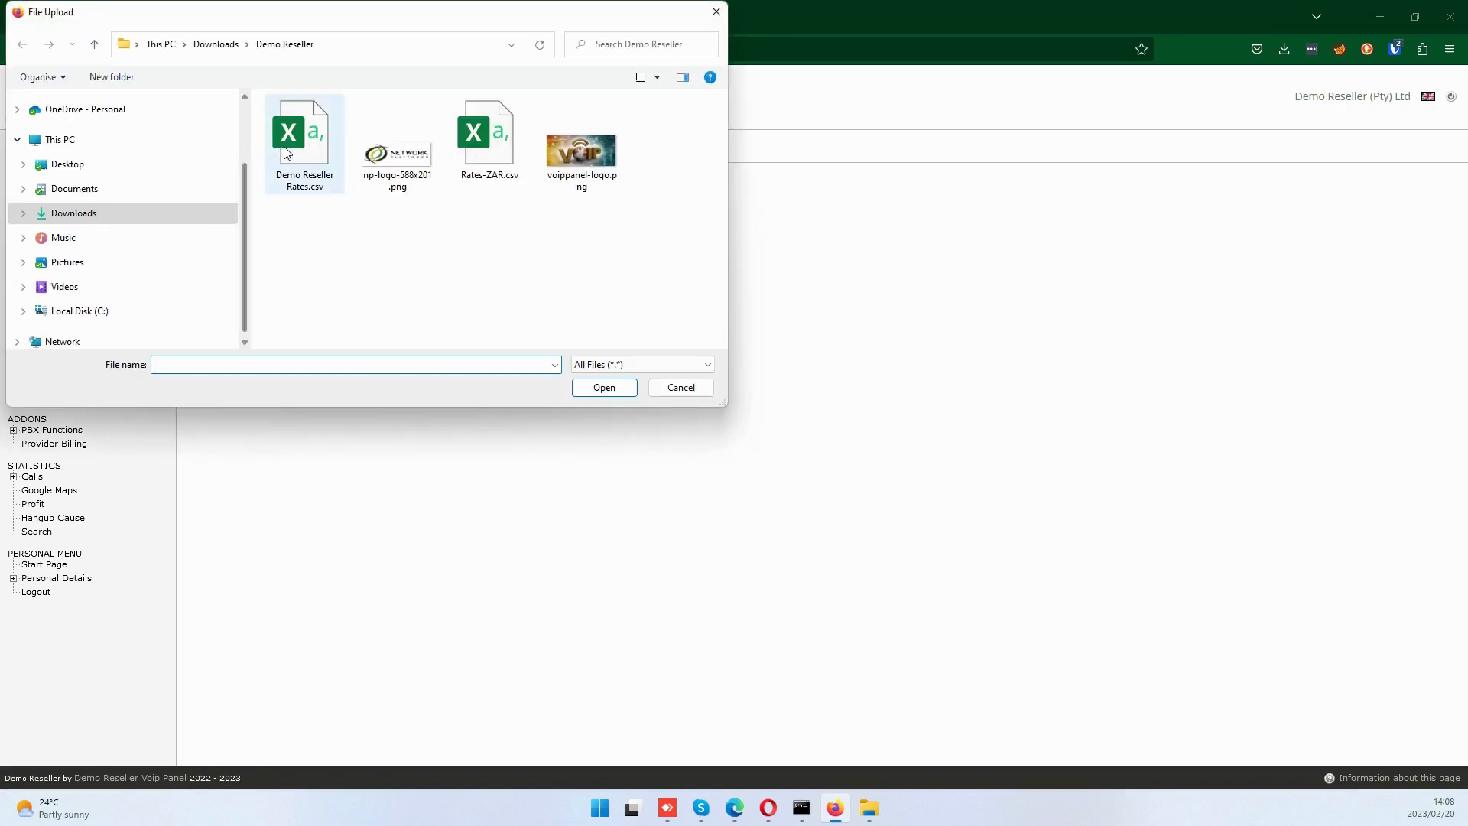
{"action": "left_click", "coordinate": [304, 147]}
{"action": "left_click", "coordinate": [601, 387]}
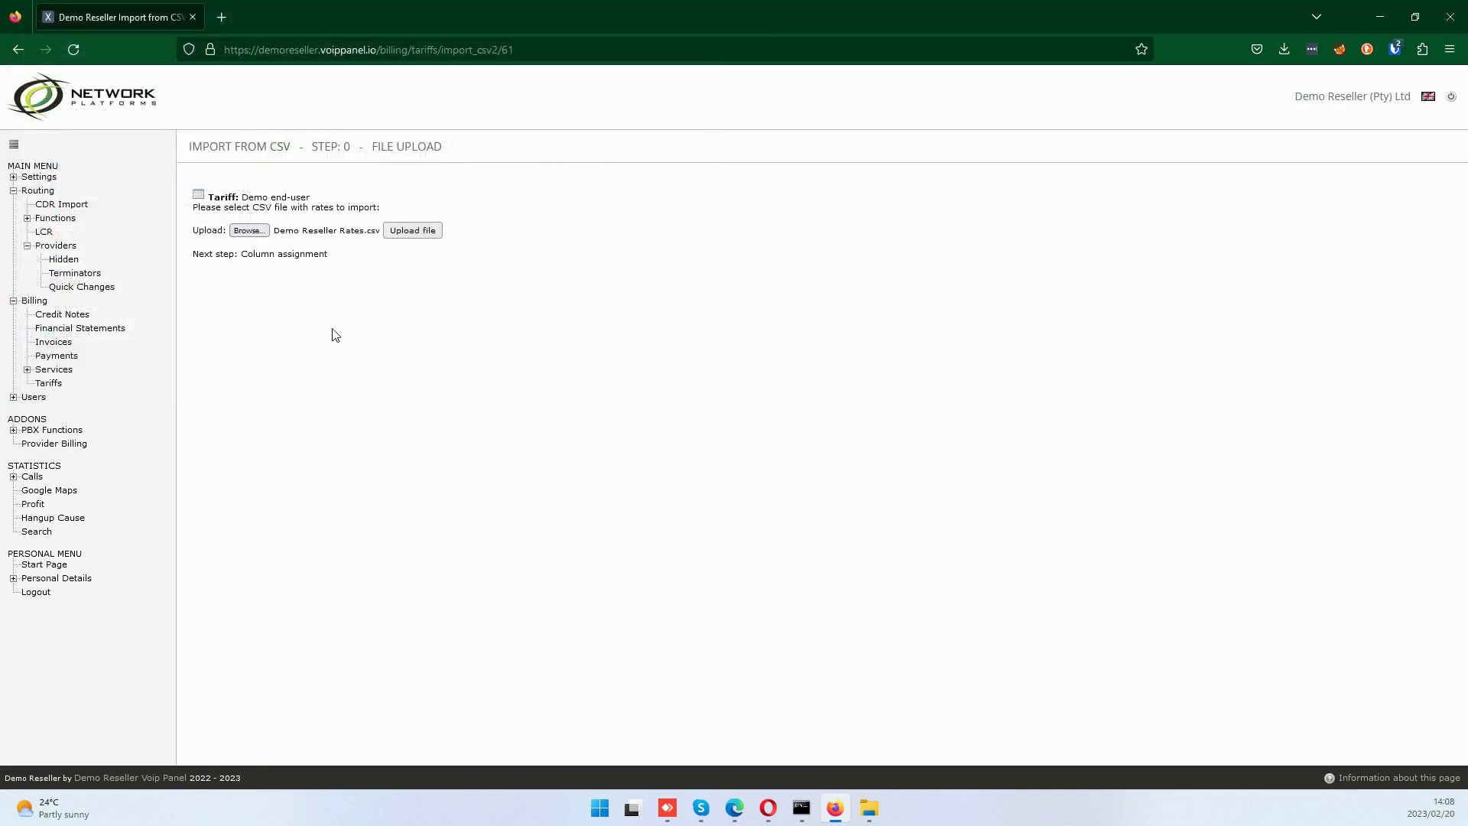
{"action": "left_click", "coordinate": [398, 231]}
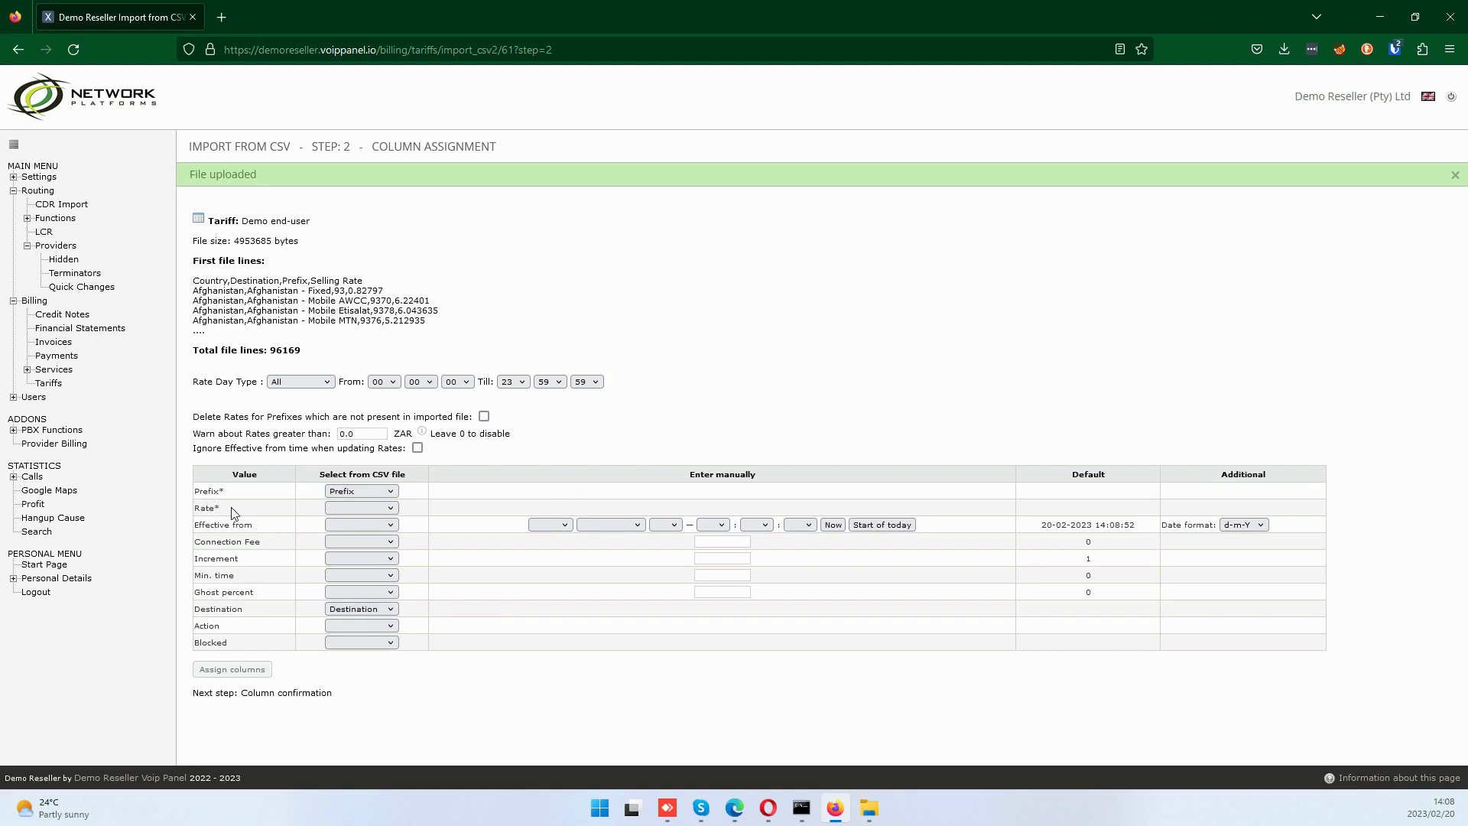
Map the Rate column to Selling Rate, confirm the columns and proceed to create the rates.
{"action": "left_click", "coordinate": [384, 506]}
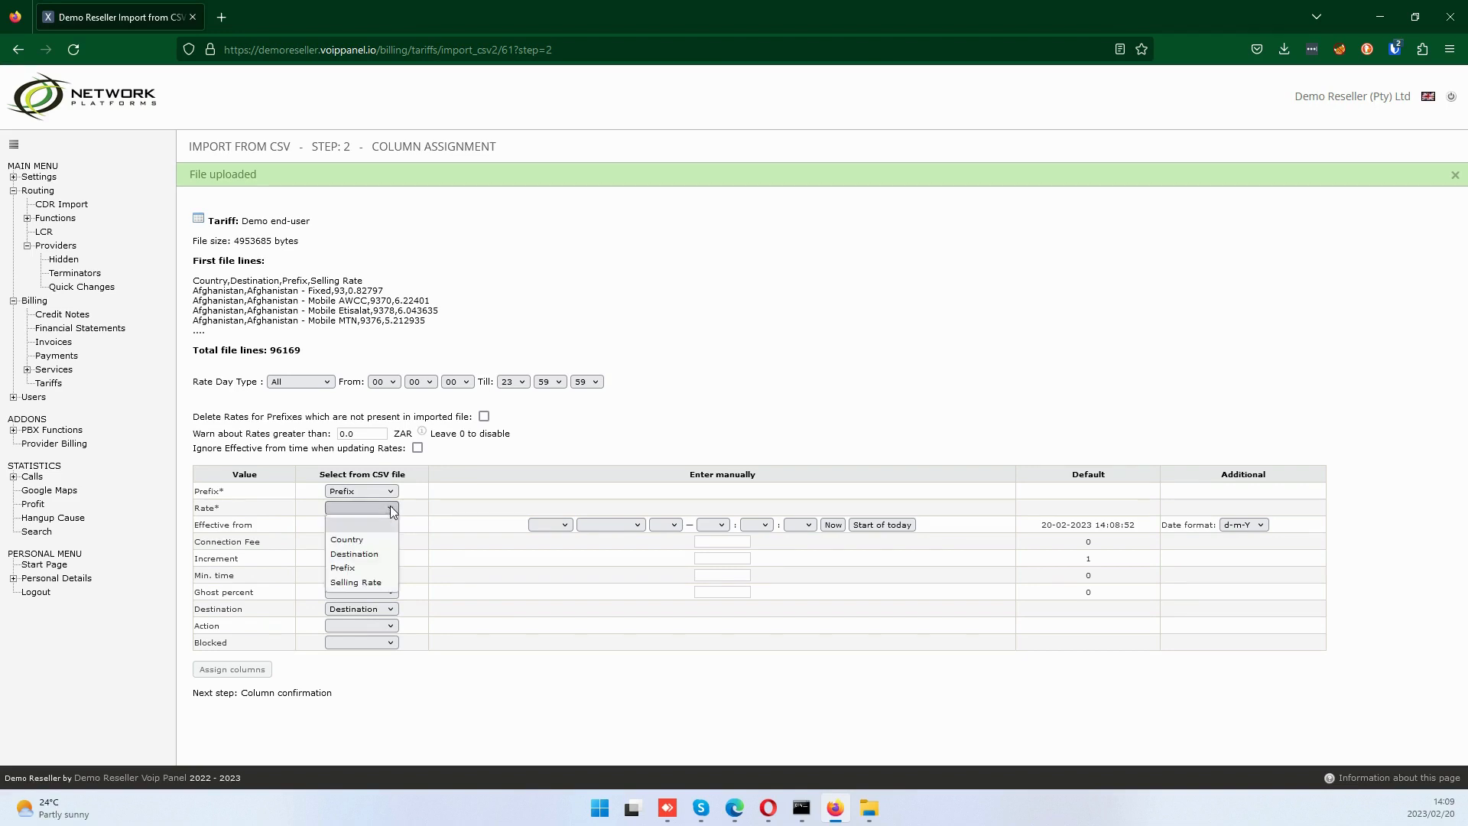
{"action": "left_click", "coordinate": [371, 584]}
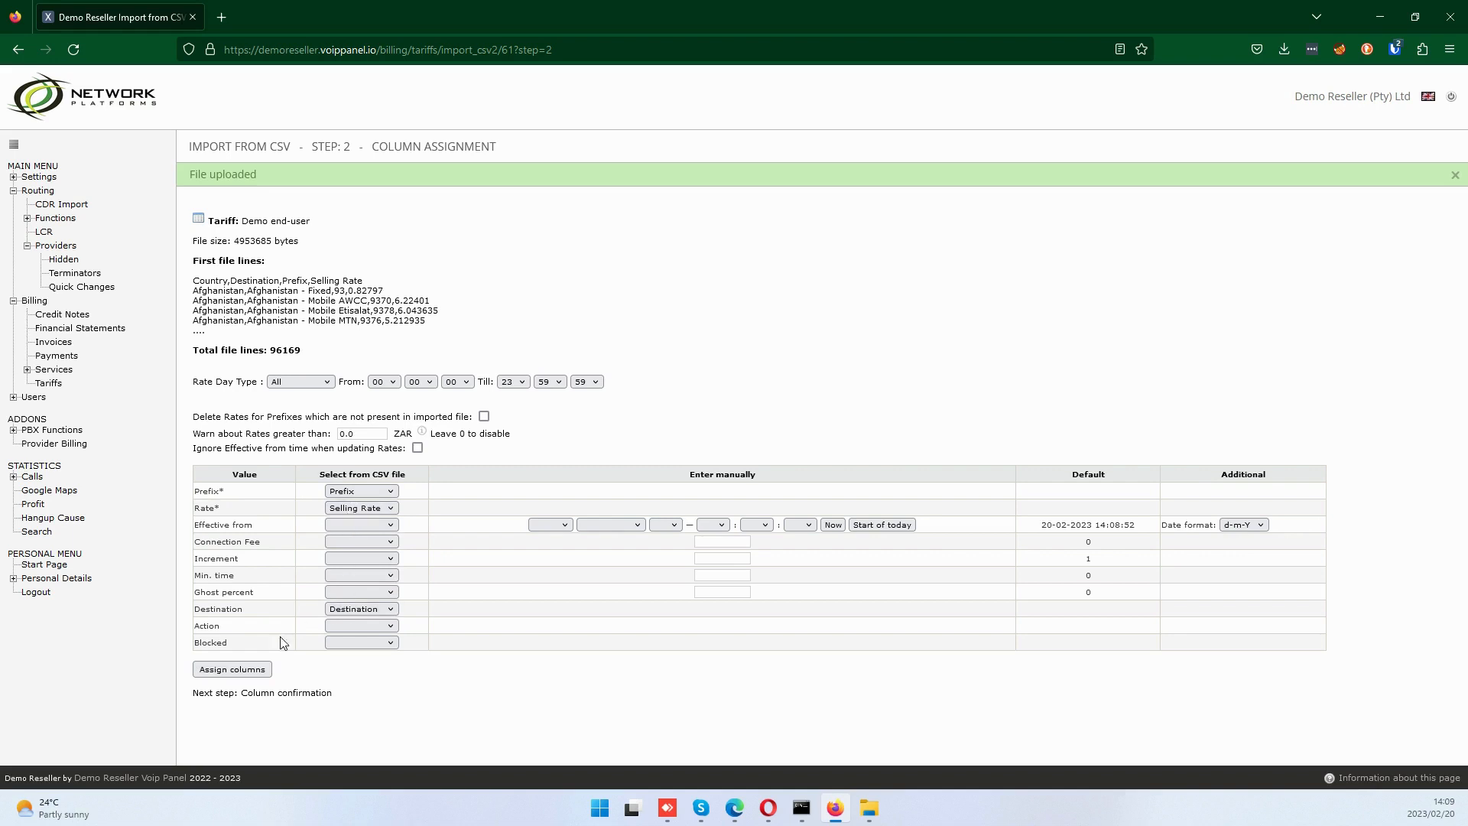
{"action": "left_click", "coordinate": [245, 676]}
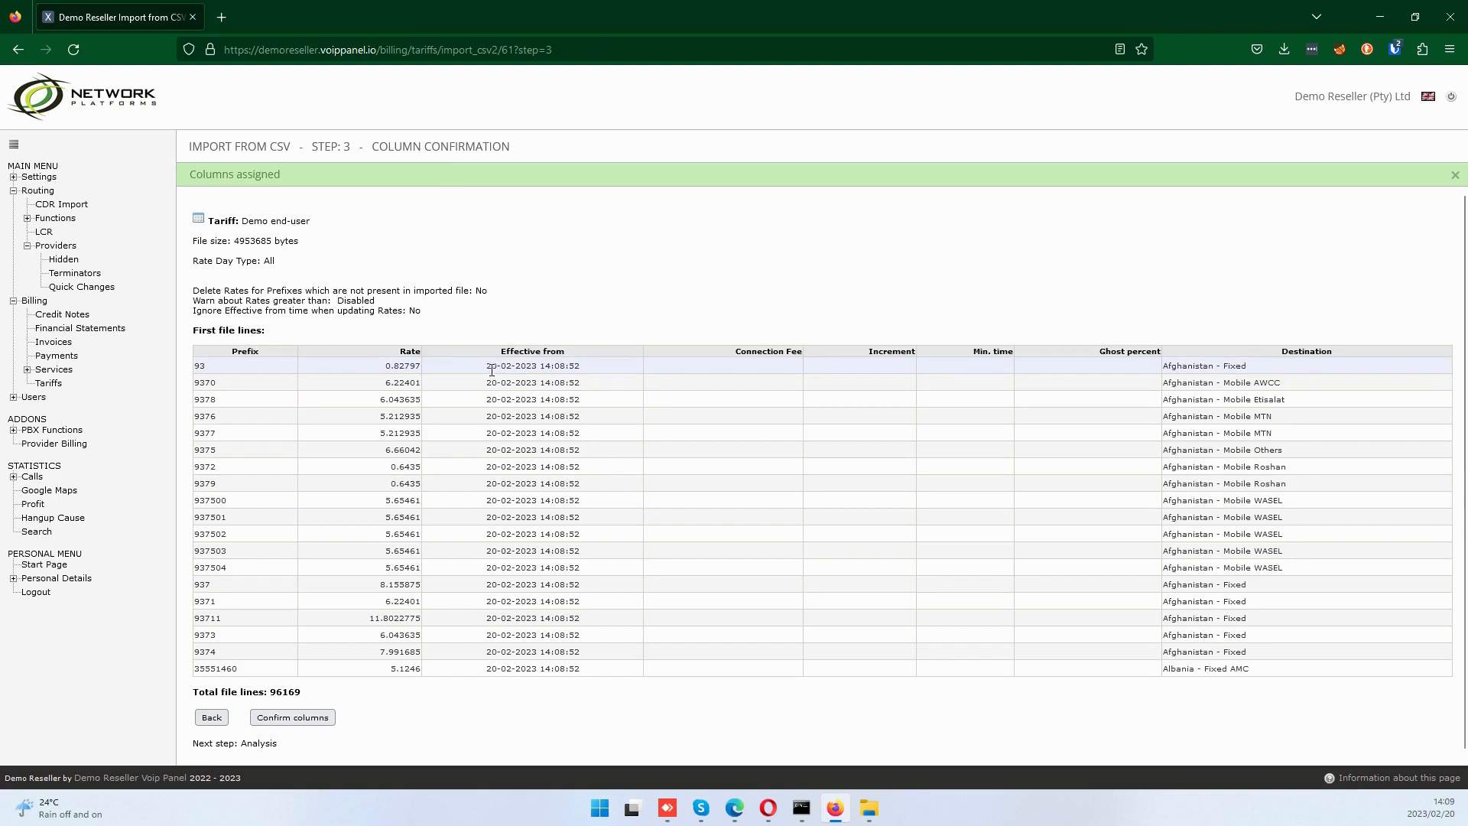
{"action": "left_click", "coordinate": [295, 717]}
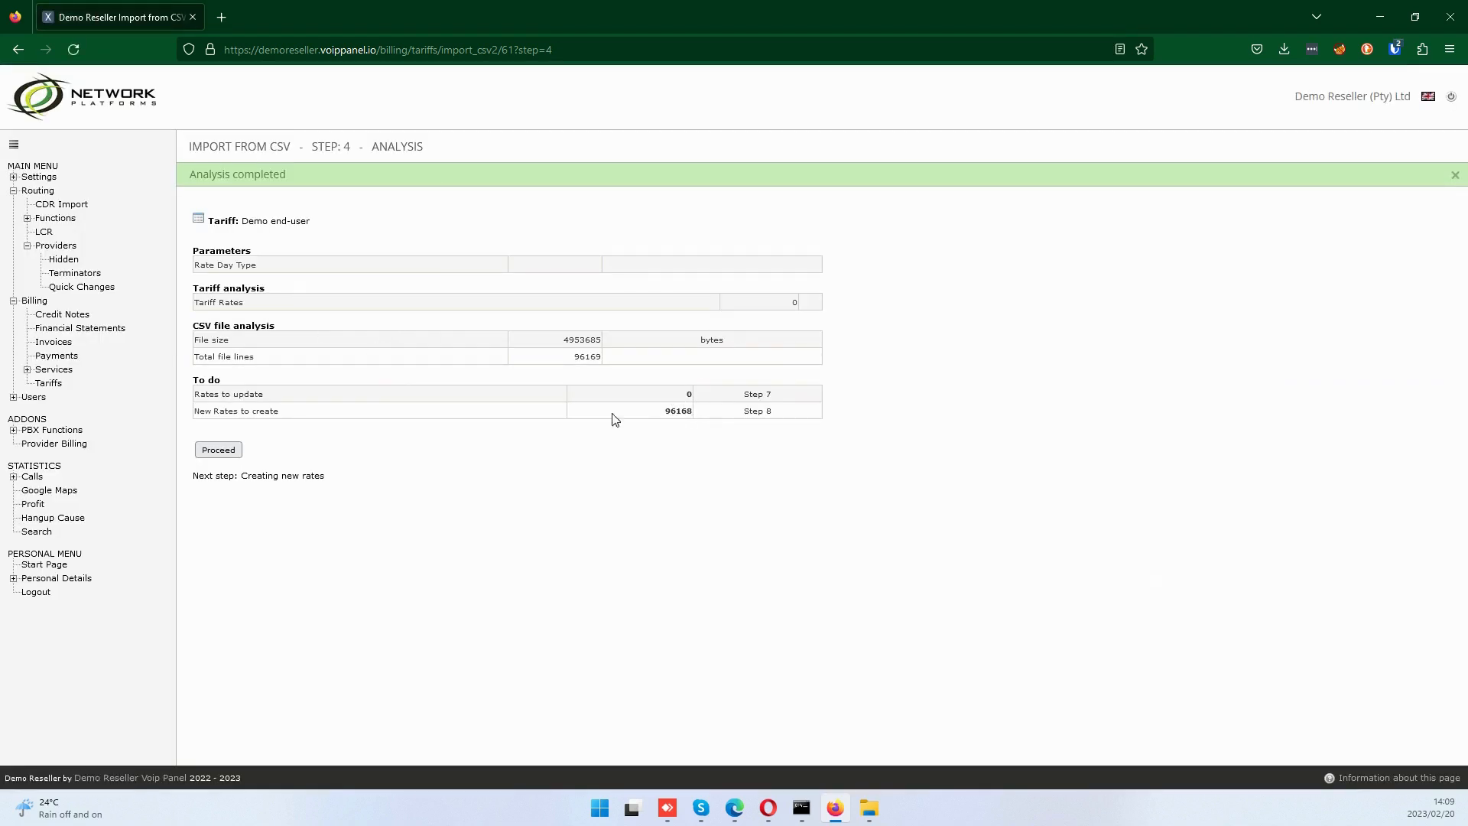
{"action": "left_click", "coordinate": [220, 454]}
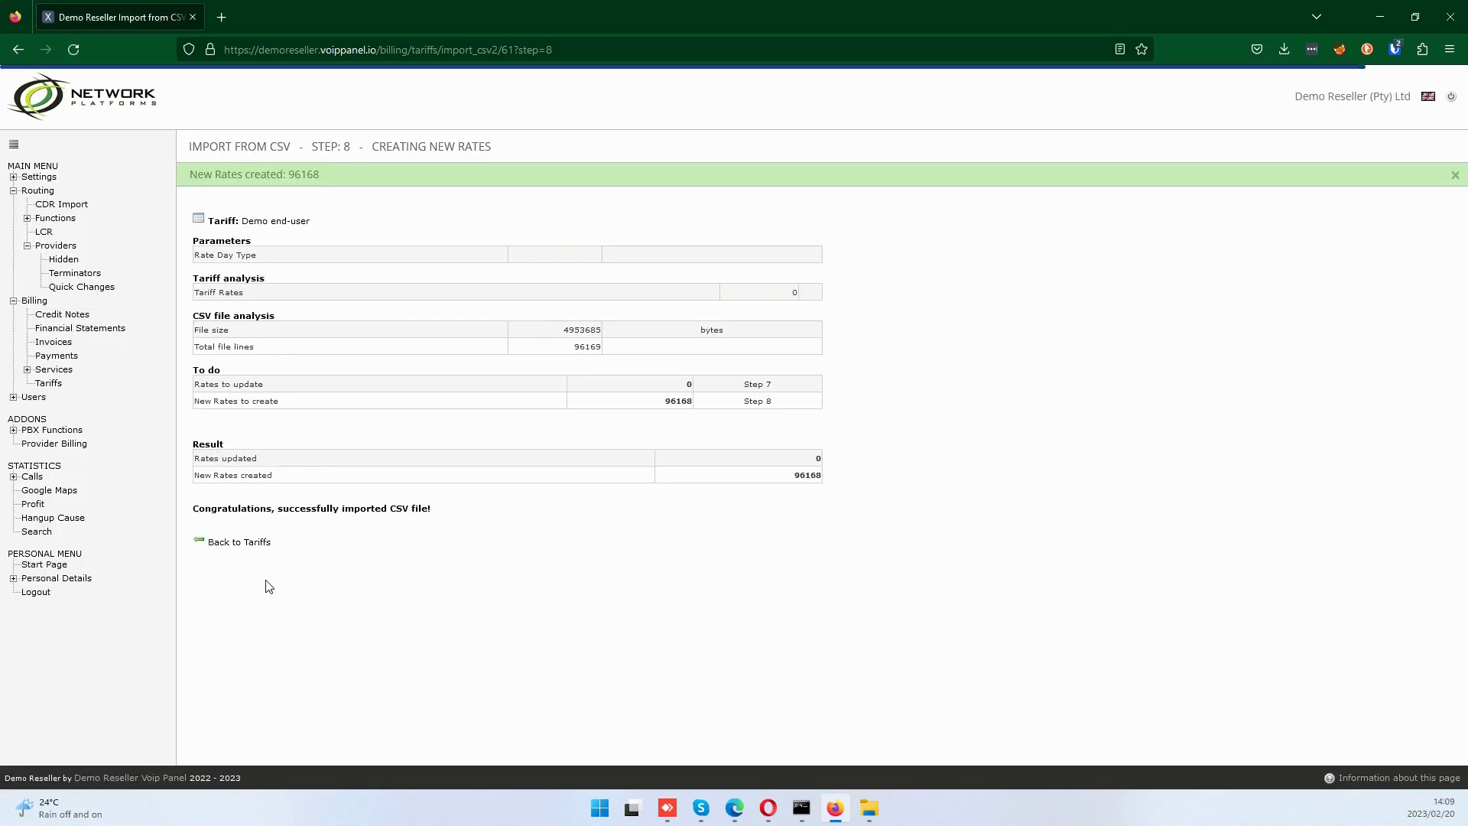
Go back to Tariffs and open the Statistics dynamic rate search.
{"action": "left_click", "coordinate": [225, 544]}
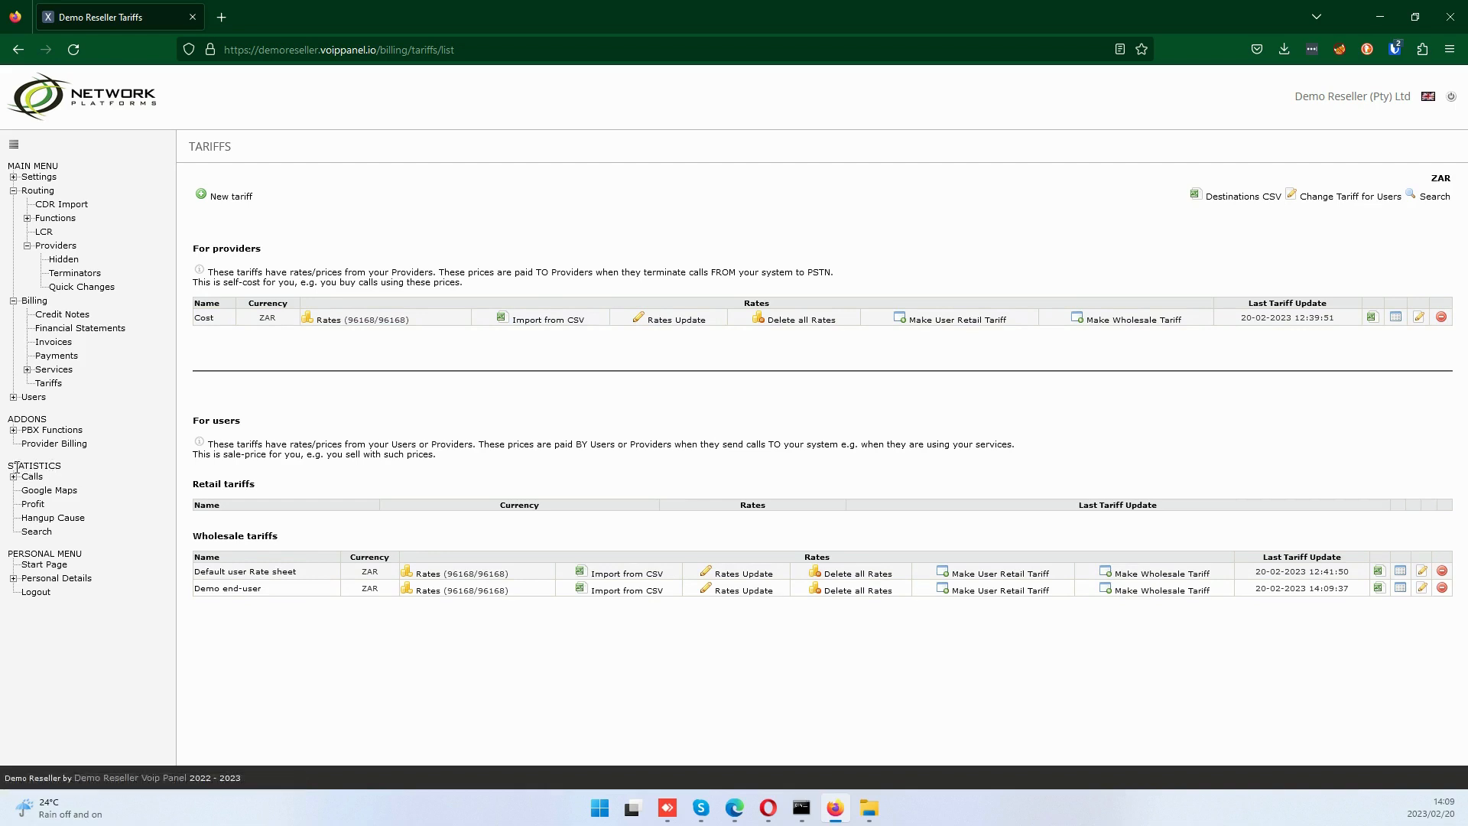
{"action": "left_click_drag", "start_coordinate": [29, 464], "coordinate": [46, 465]}
{"action": "left_click", "coordinate": [38, 532]}
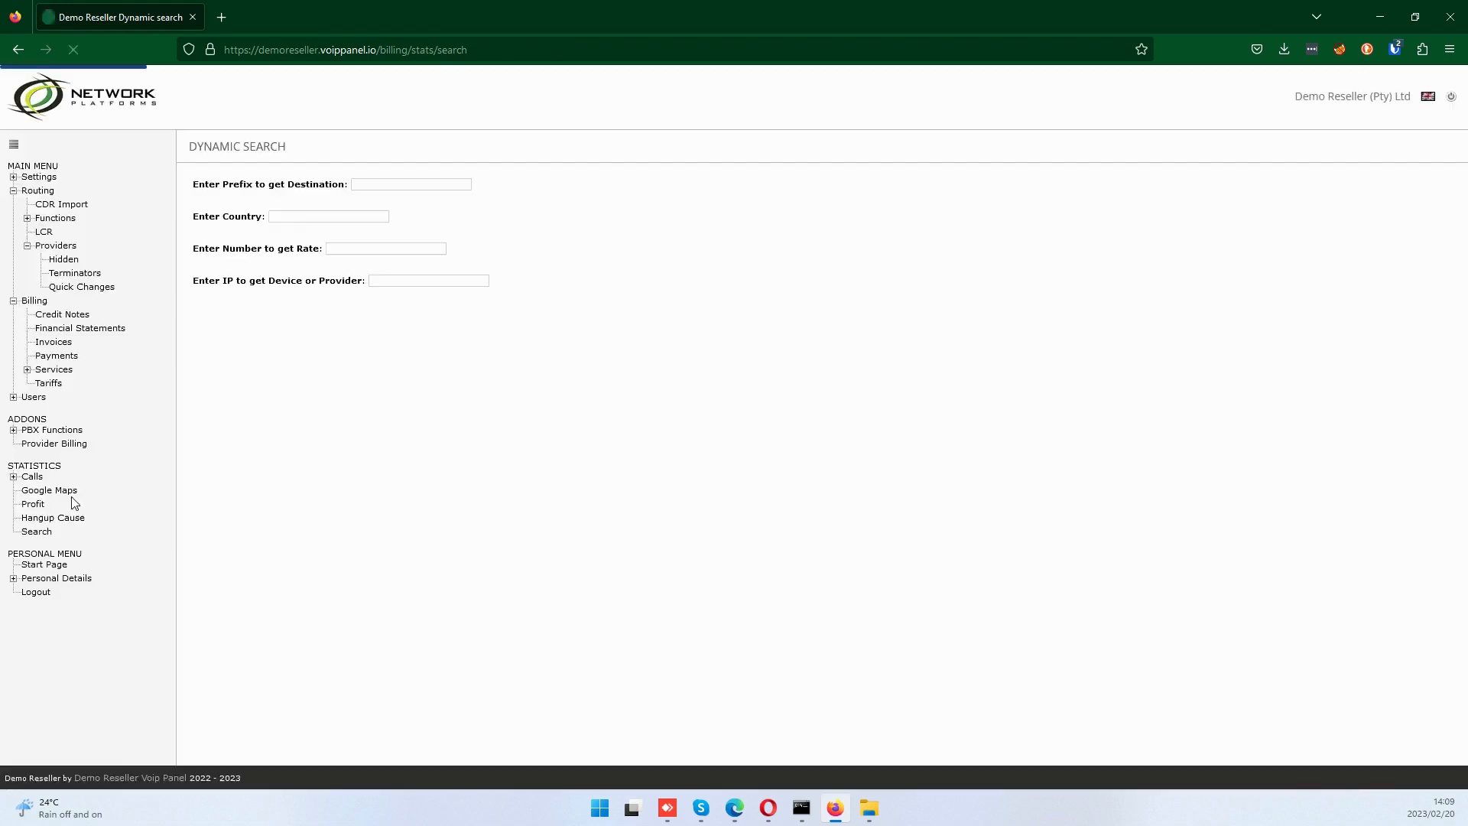
Look up rates for number 2782 and view the 0.14 cost rate details.
{"action": "left_click", "coordinate": [335, 250]}
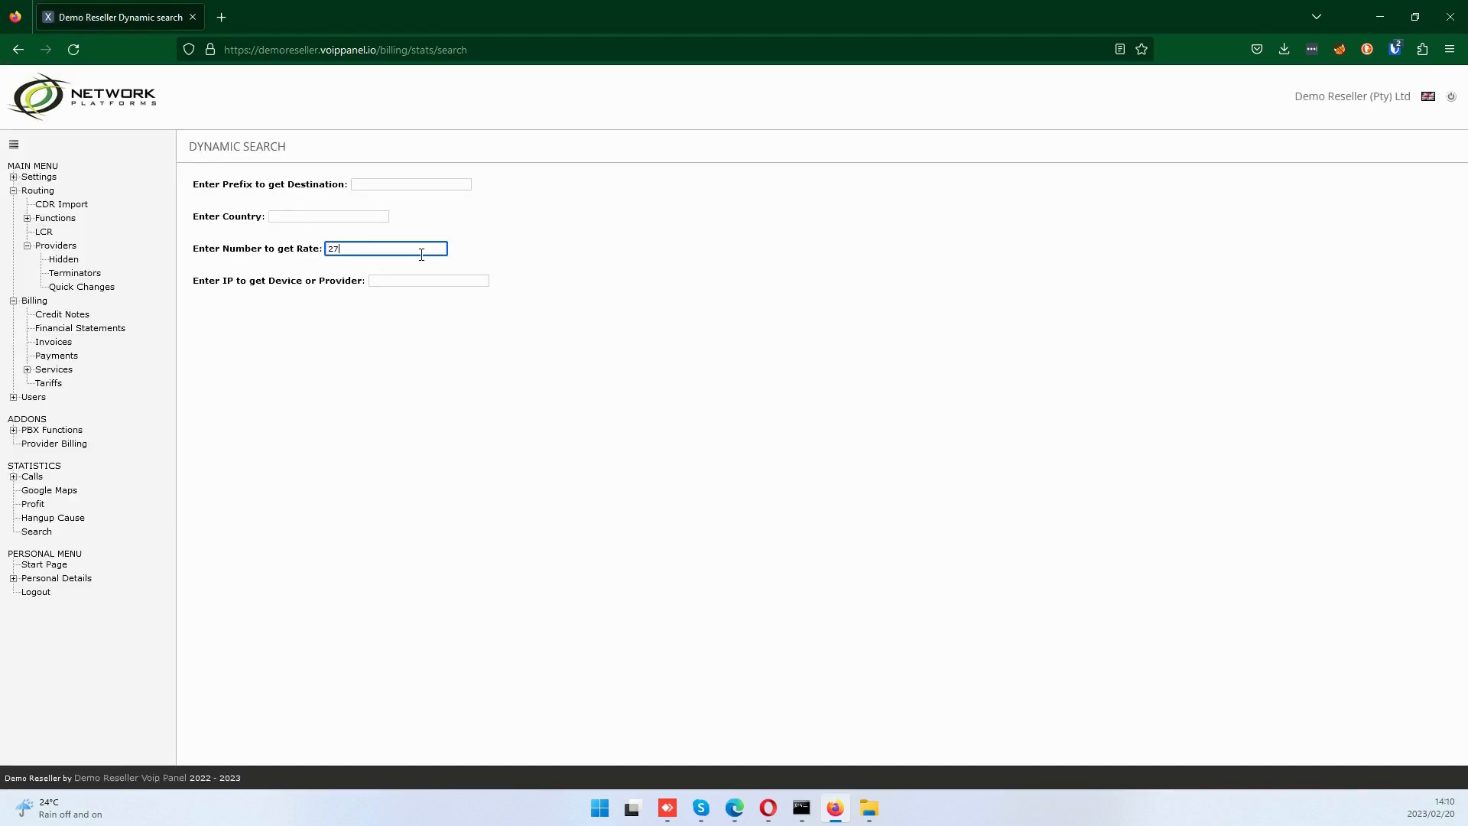
{"action": "type", "text": "2782"}
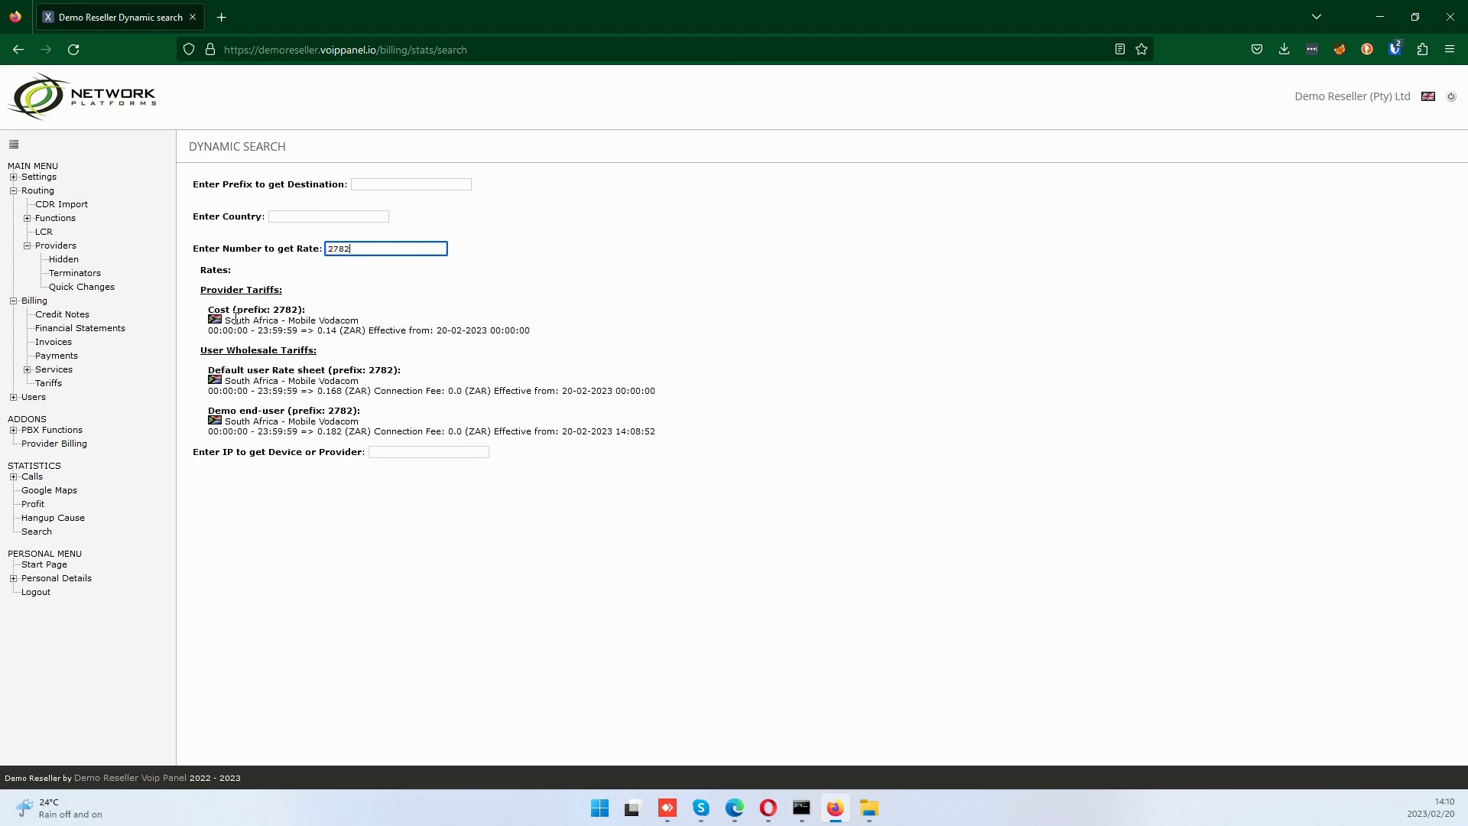
{"action": "left_click", "coordinate": [328, 332]}
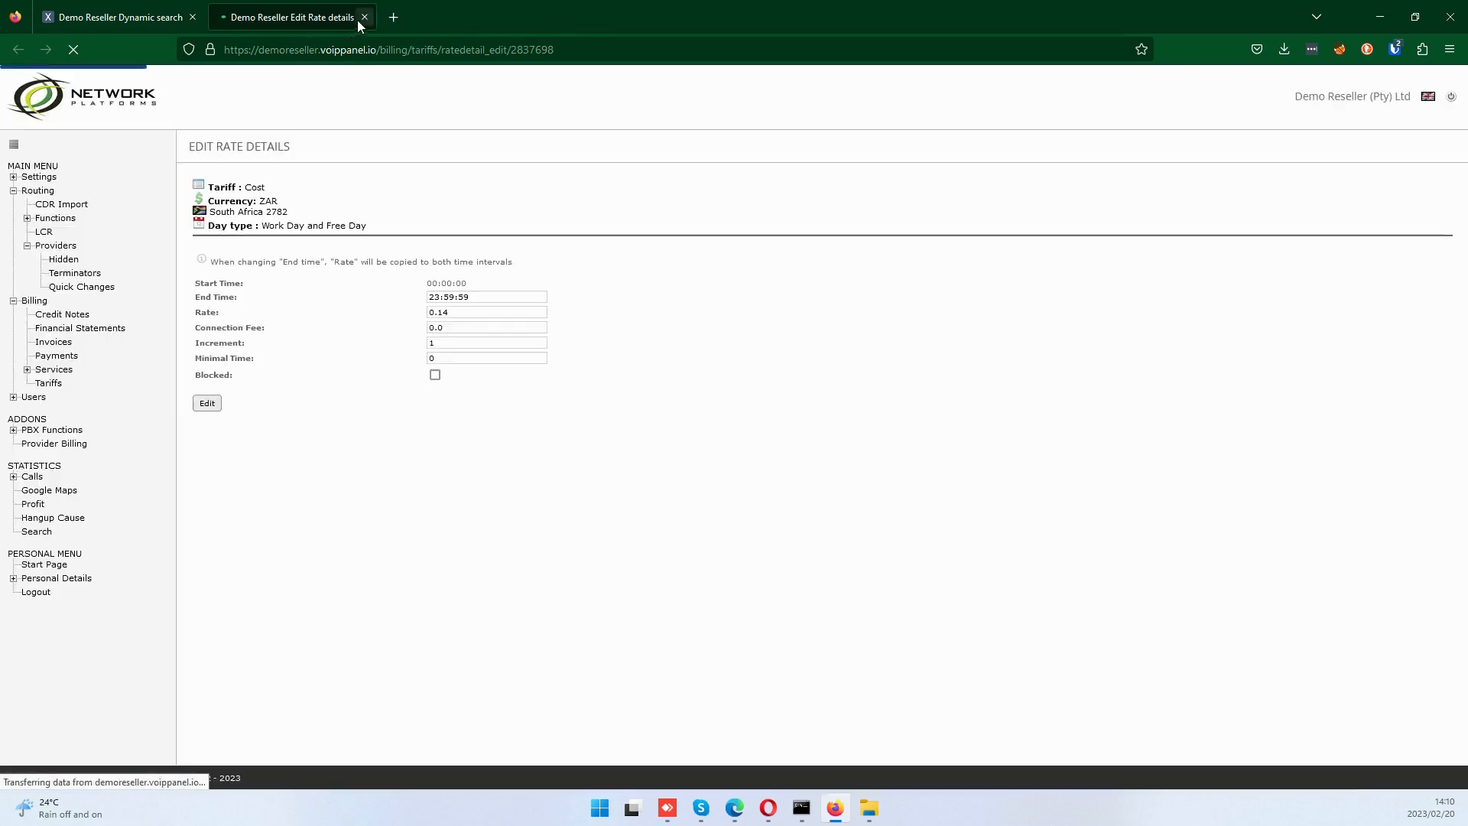
{"action": "left_click", "coordinate": [364, 18]}
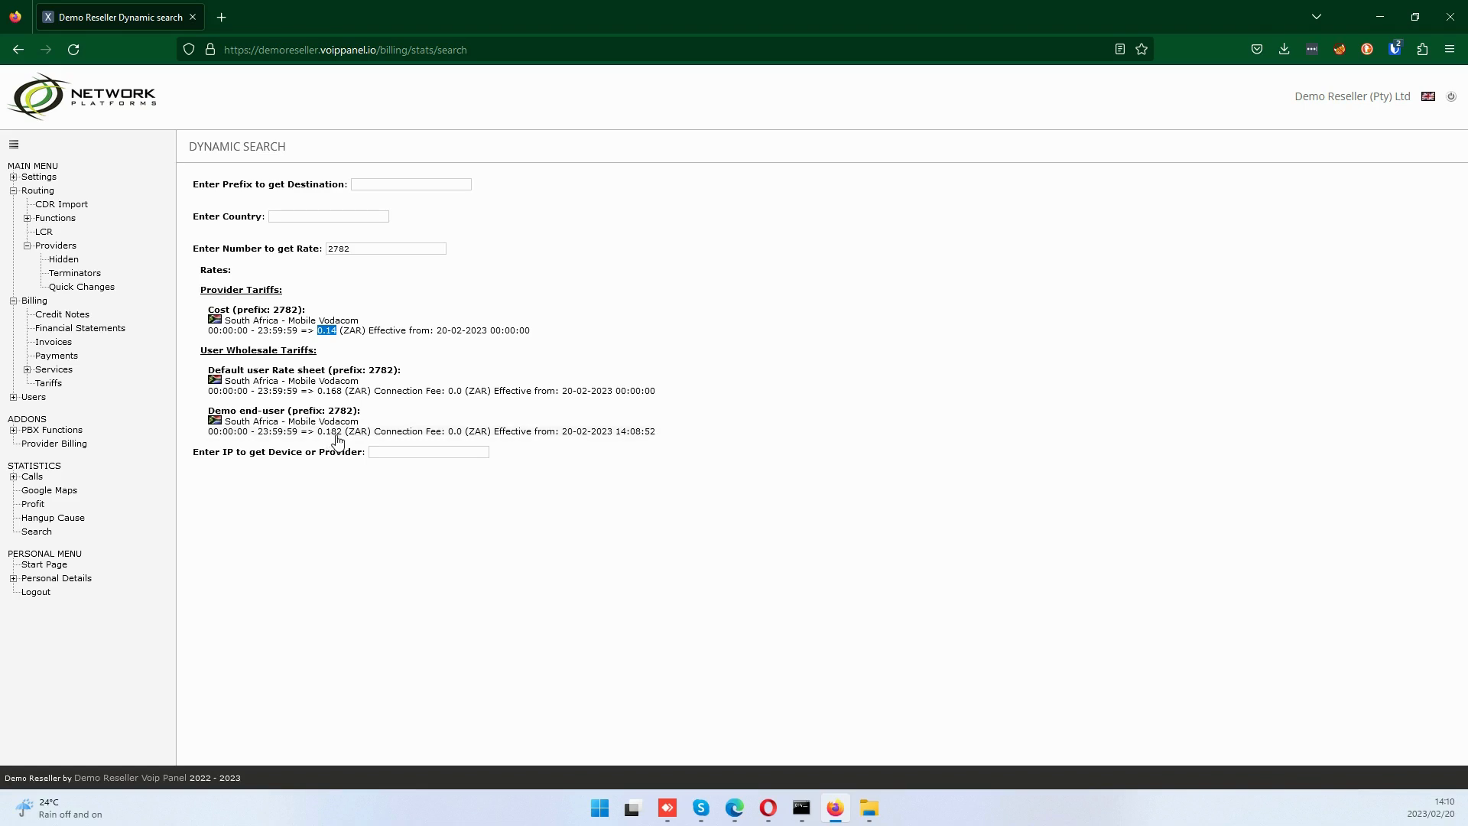
Compare rates for test numbers 2784 and 2769, then return to the Tariffs list.
{"action": "left_click_drag", "start_coordinate": [344, 249], "coordinate": [360, 249]}
{"action": "type", "text": "467844211"}
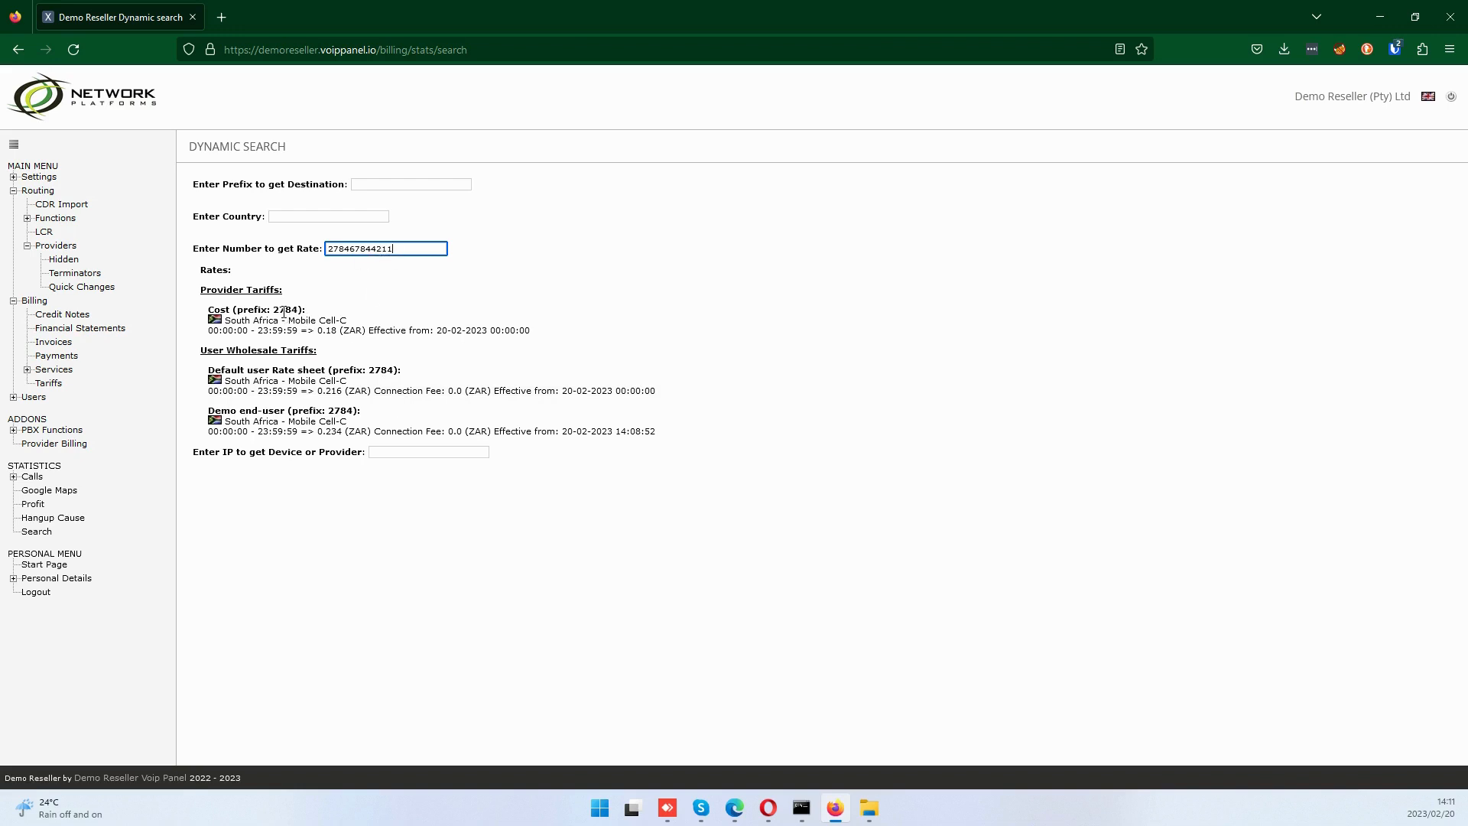
{"action": "left_click_drag", "start_coordinate": [346, 248], "coordinate": [439, 250]}
{"action": "double_click", "coordinate": [342, 251]}
{"action": "left_click", "coordinate": [341, 251]}
{"action": "left_click_drag", "start_coordinate": [342, 250], "coordinate": [479, 249]}
{"action": "type", "text": "691234567"}
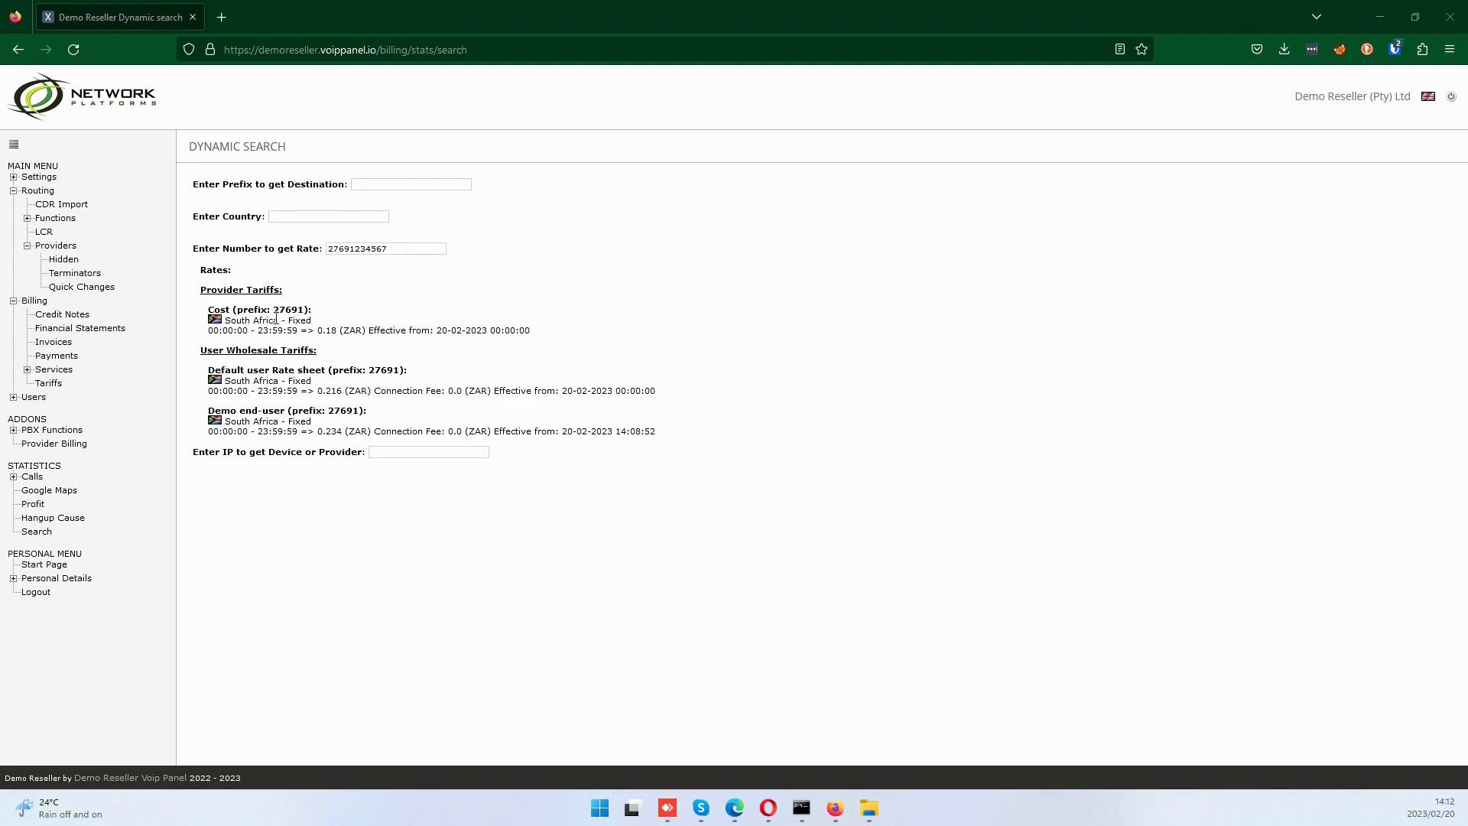
{"action": "left_click", "coordinate": [48, 386]}
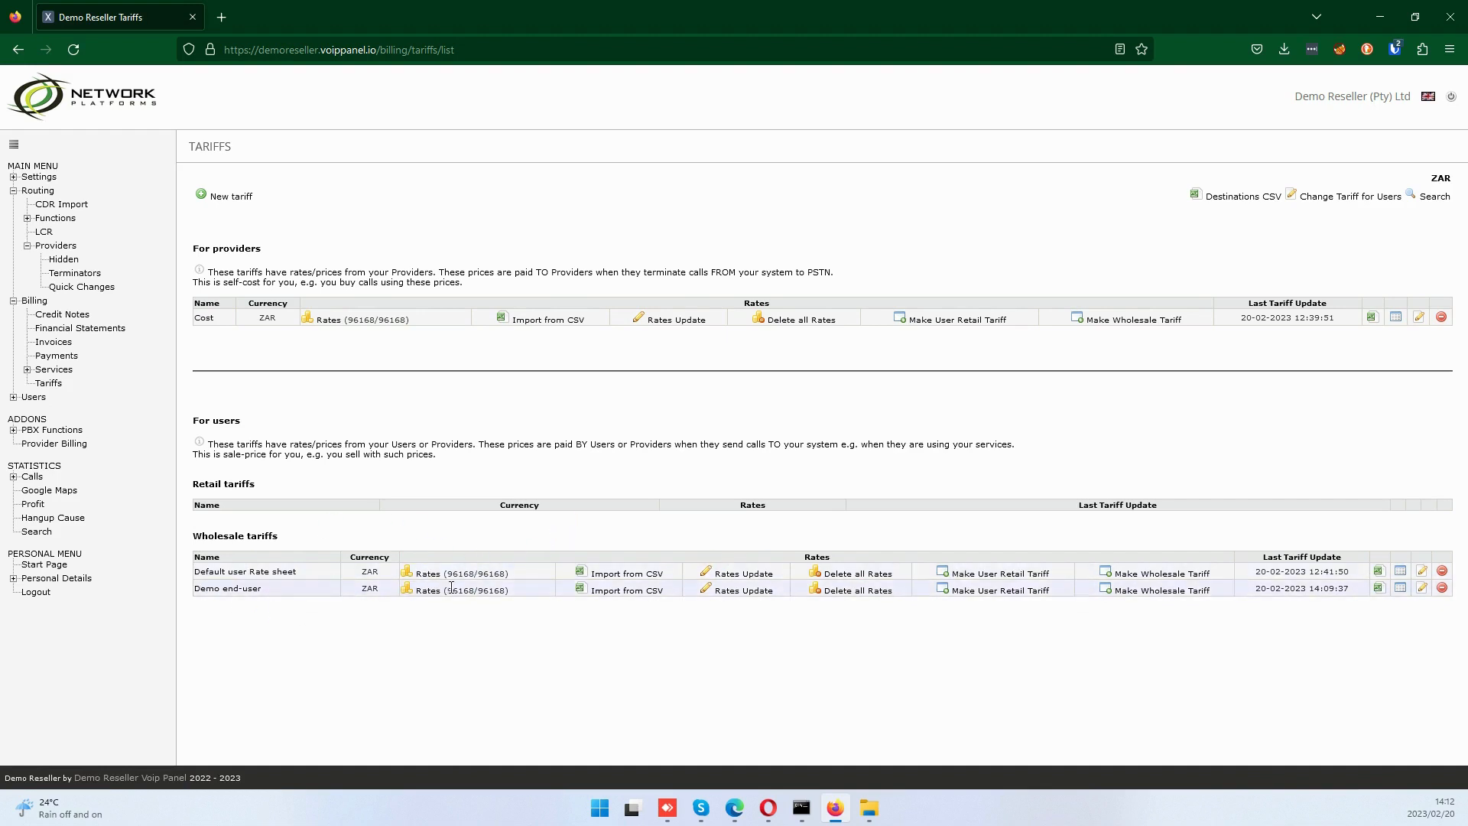
Export the Demo end-user rates as DEMO_END-USER-ZAR.csv and open the Demo Reseller folder.
{"action": "left_click", "coordinate": [1380, 596]}
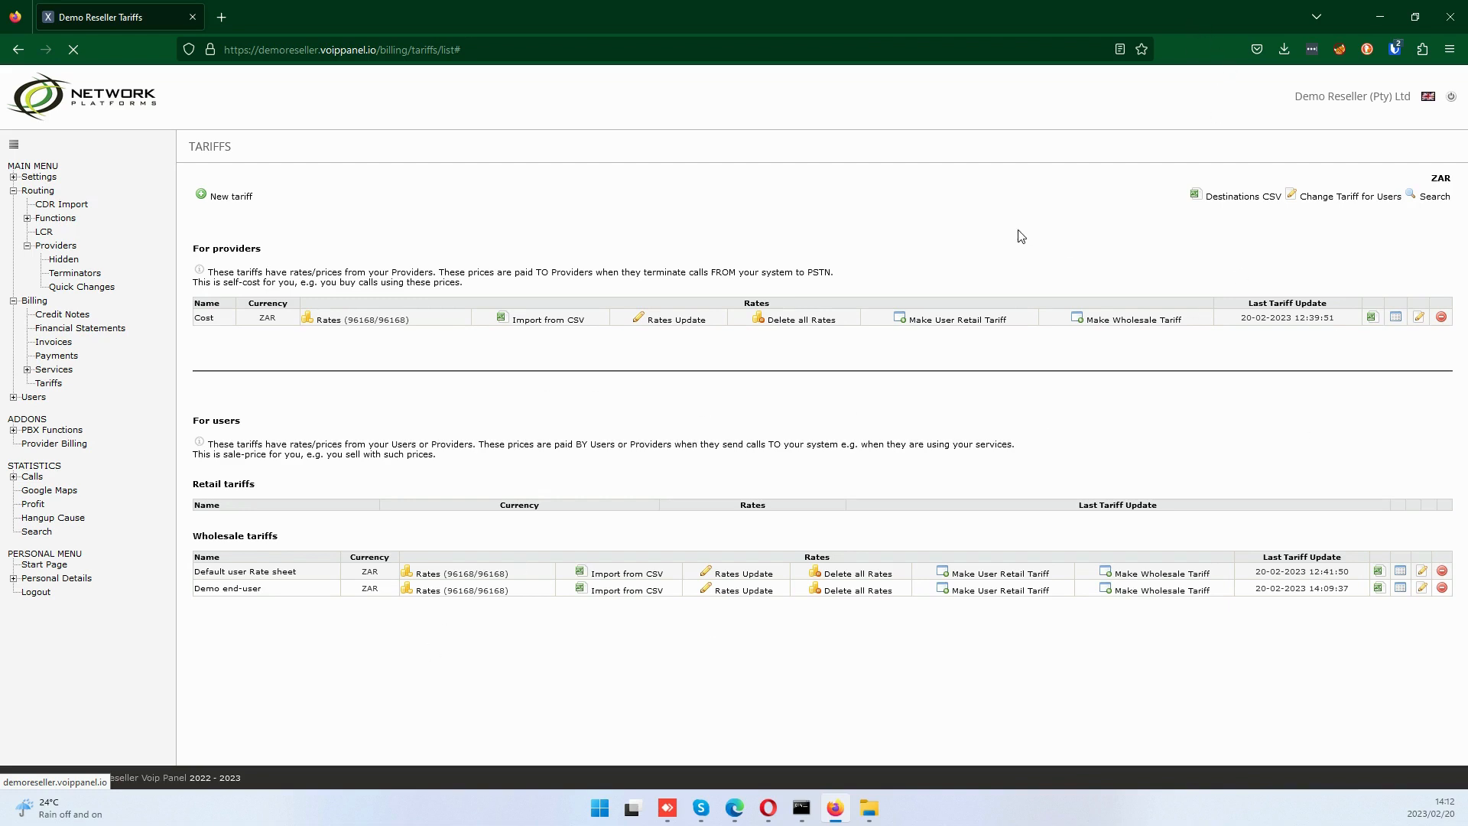
{"action": "left_click", "coordinate": [1286, 49]}
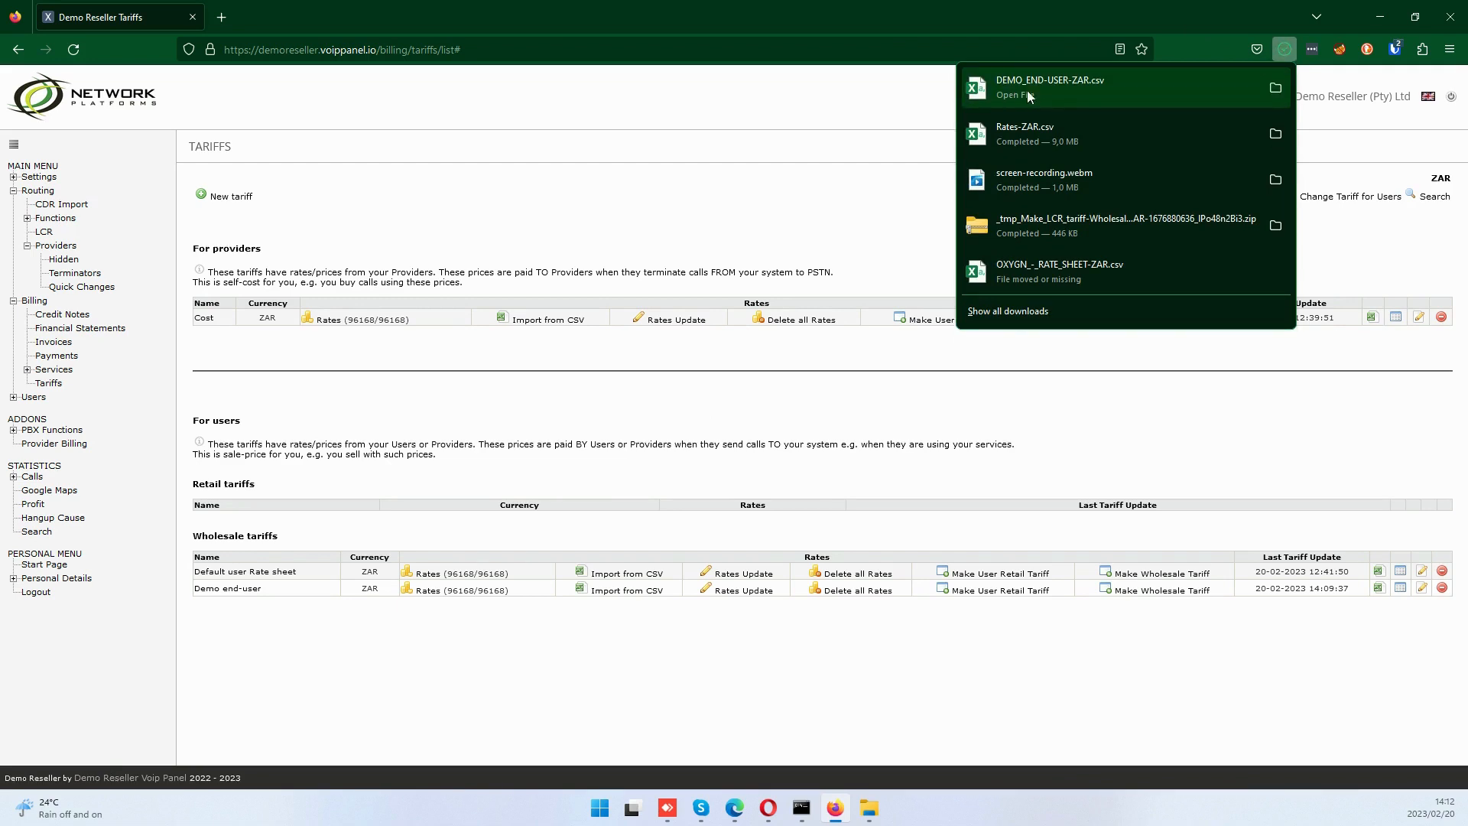
{"action": "left_click", "coordinate": [803, 121]}
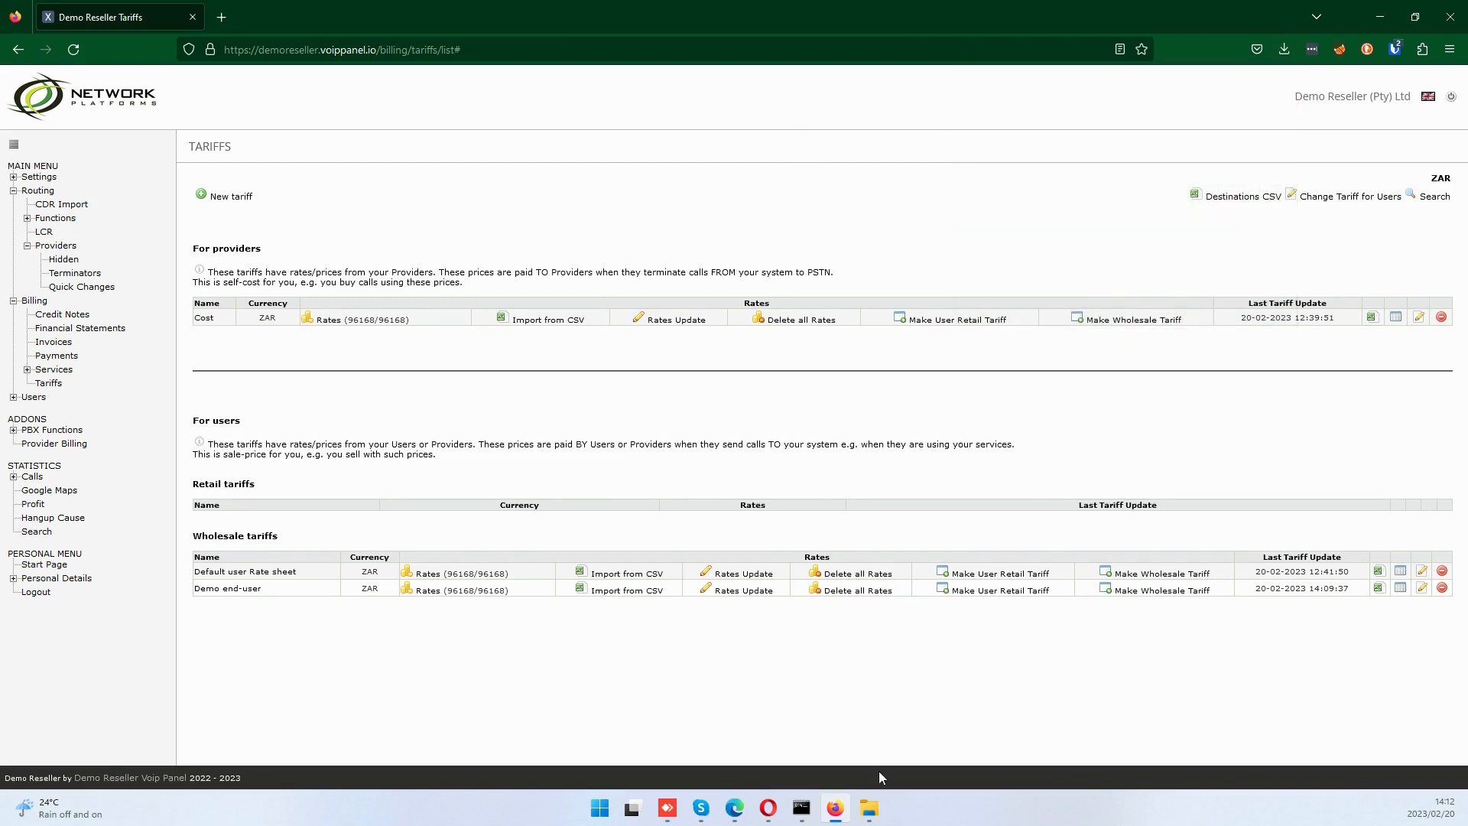
{"action": "left_click", "coordinate": [869, 809]}
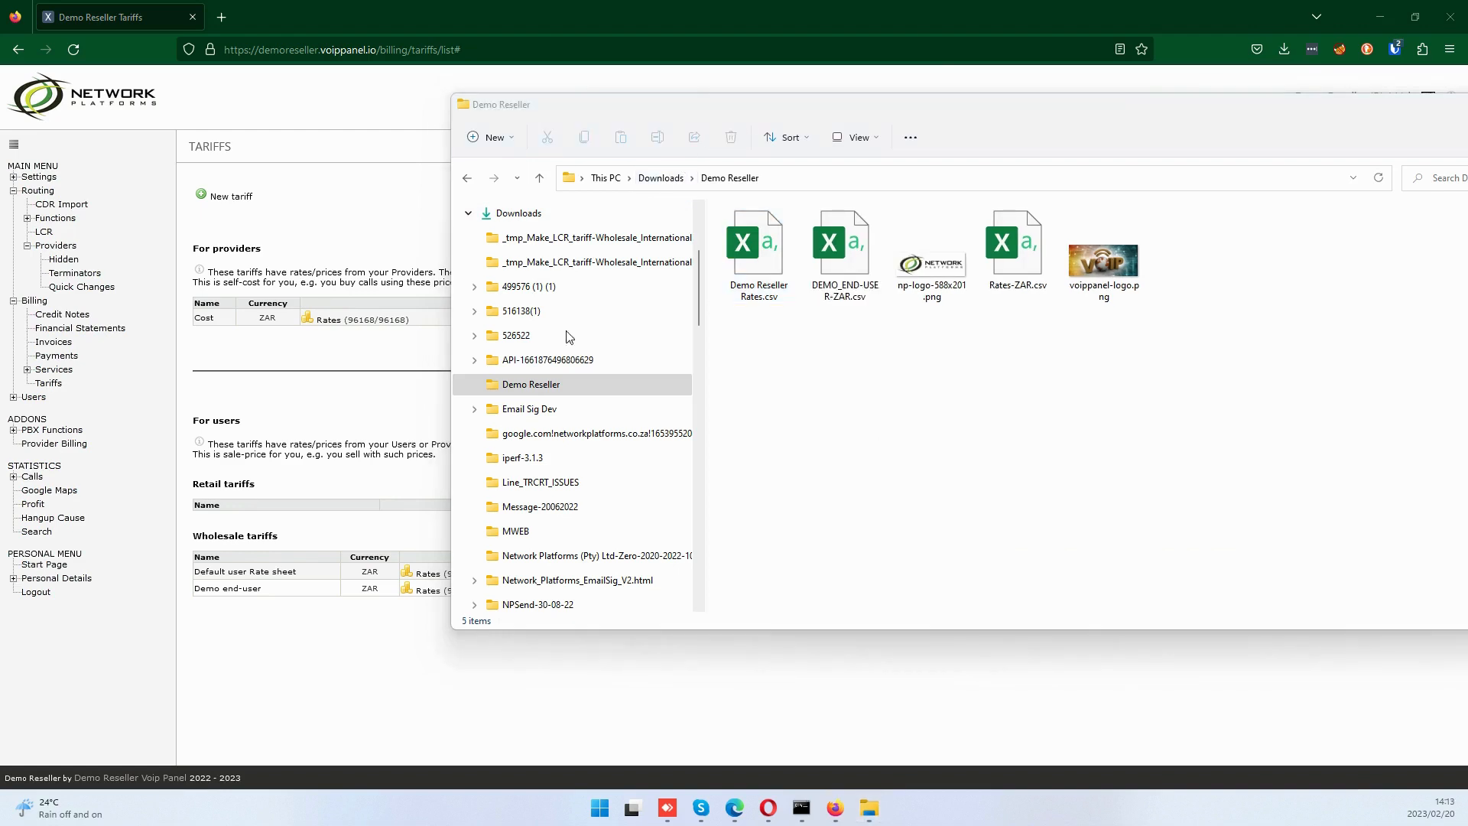
Open DEMO_END-USER-ZAR.csv with Excel from the Demo Reseller folder.
{"action": "left_click", "coordinate": [842, 269]}
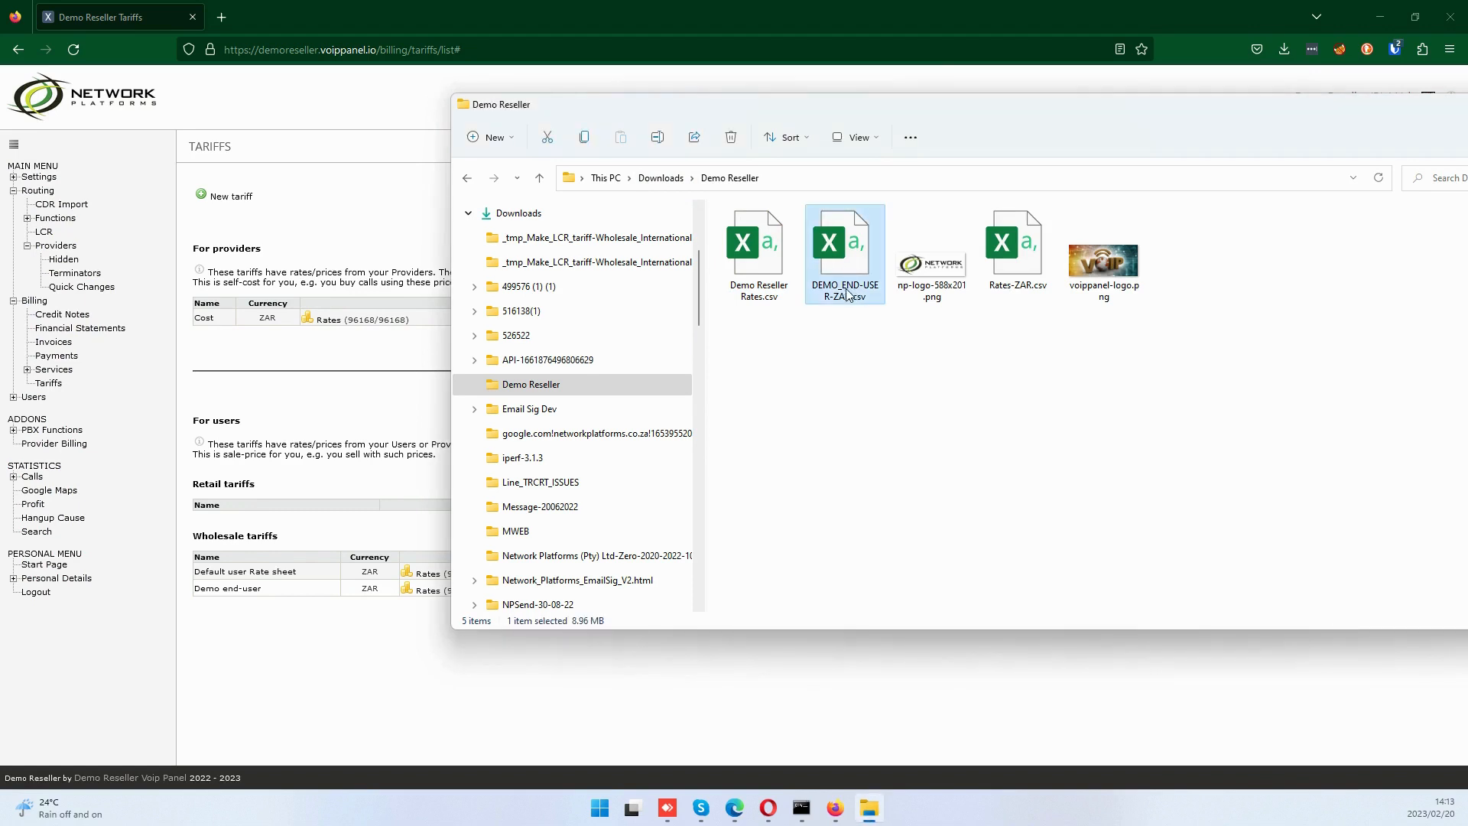
{"action": "right_click", "coordinate": [847, 292]}
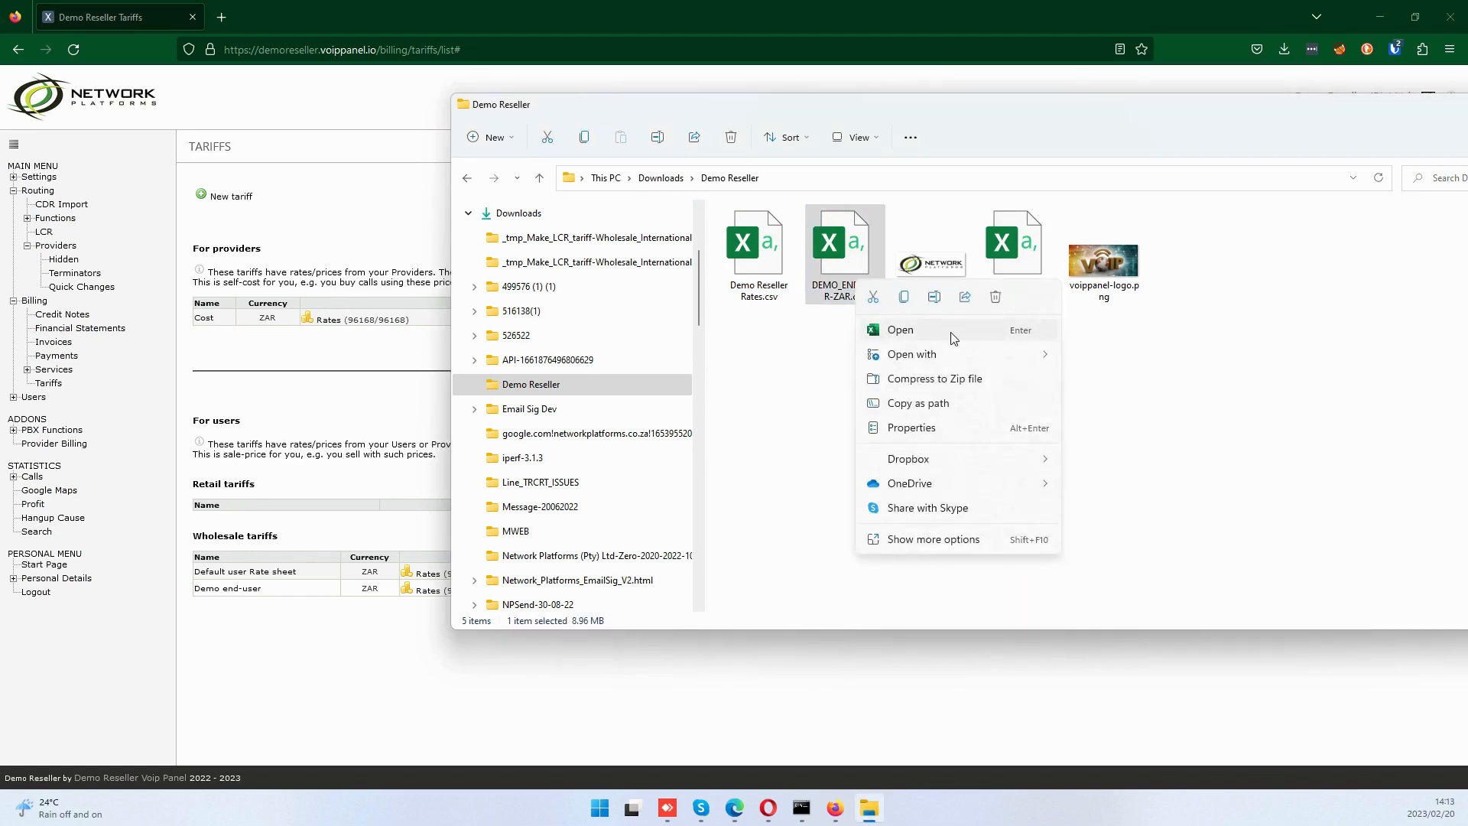
{"action": "mouse_move", "coordinate": [952, 356]}
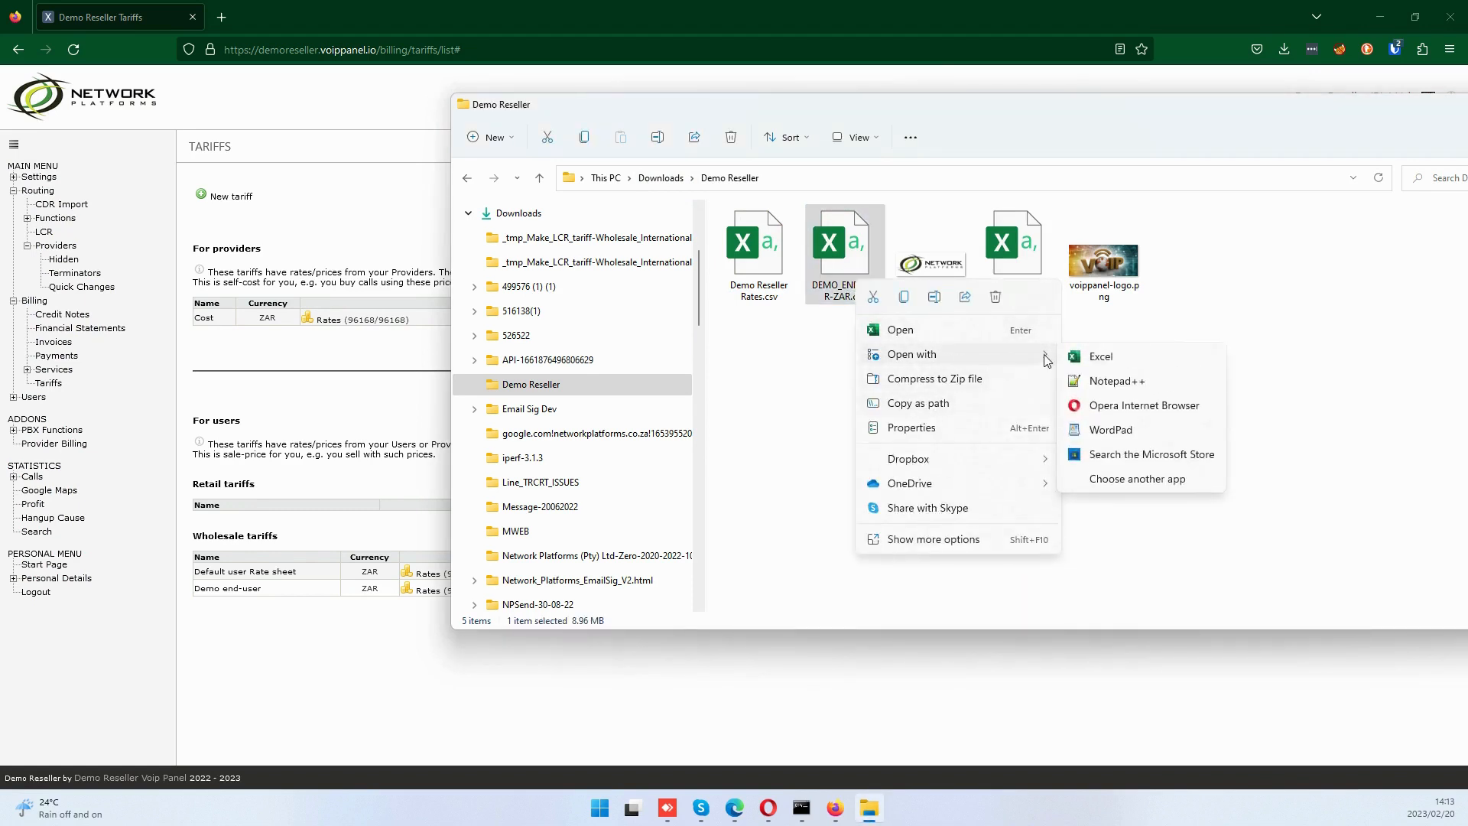
{"action": "left_click", "coordinate": [1103, 359]}
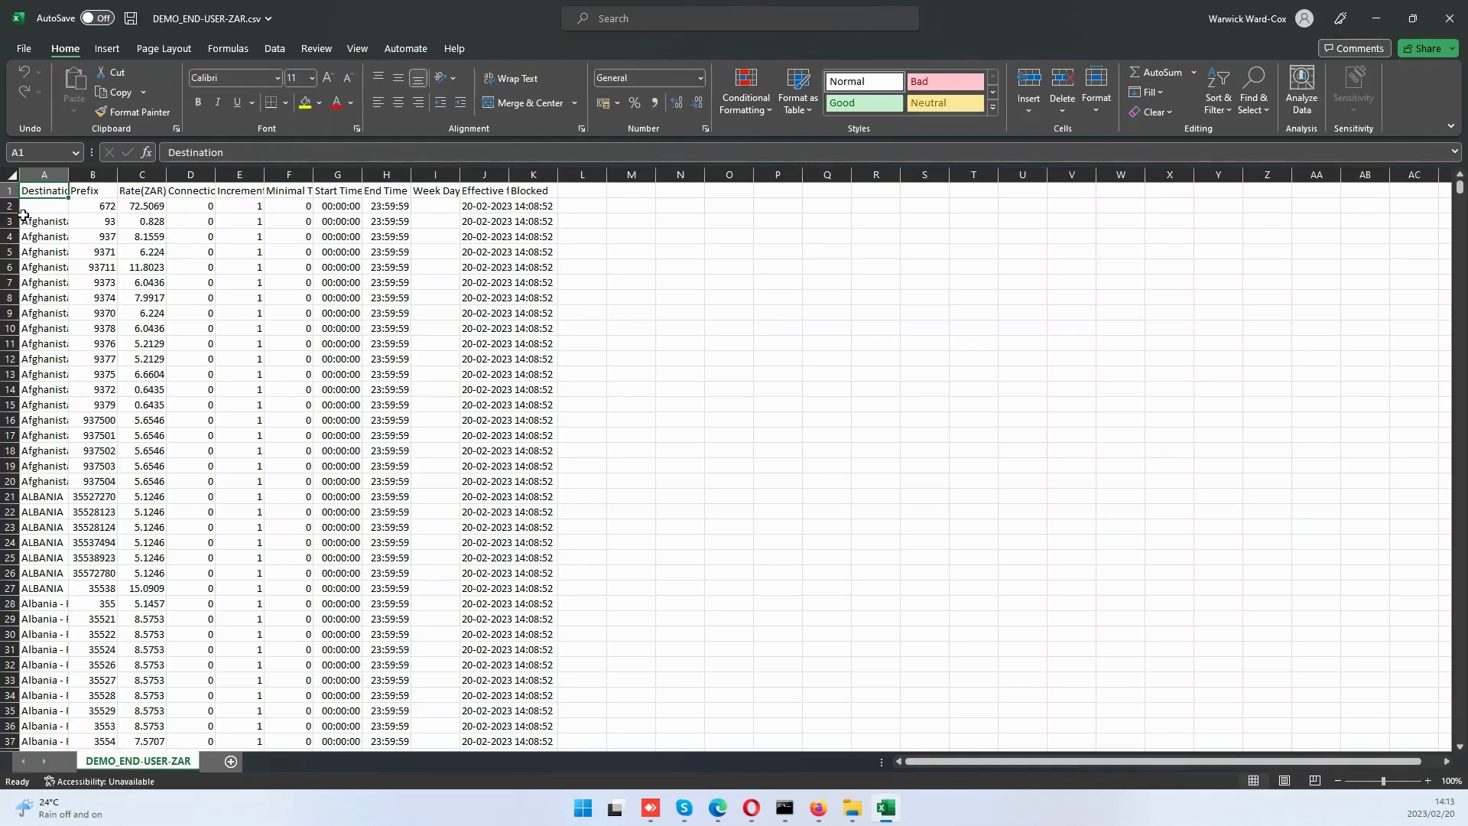
Auto-fit all worksheet columns to their contents.
{"action": "left_click", "coordinate": [12, 175]}
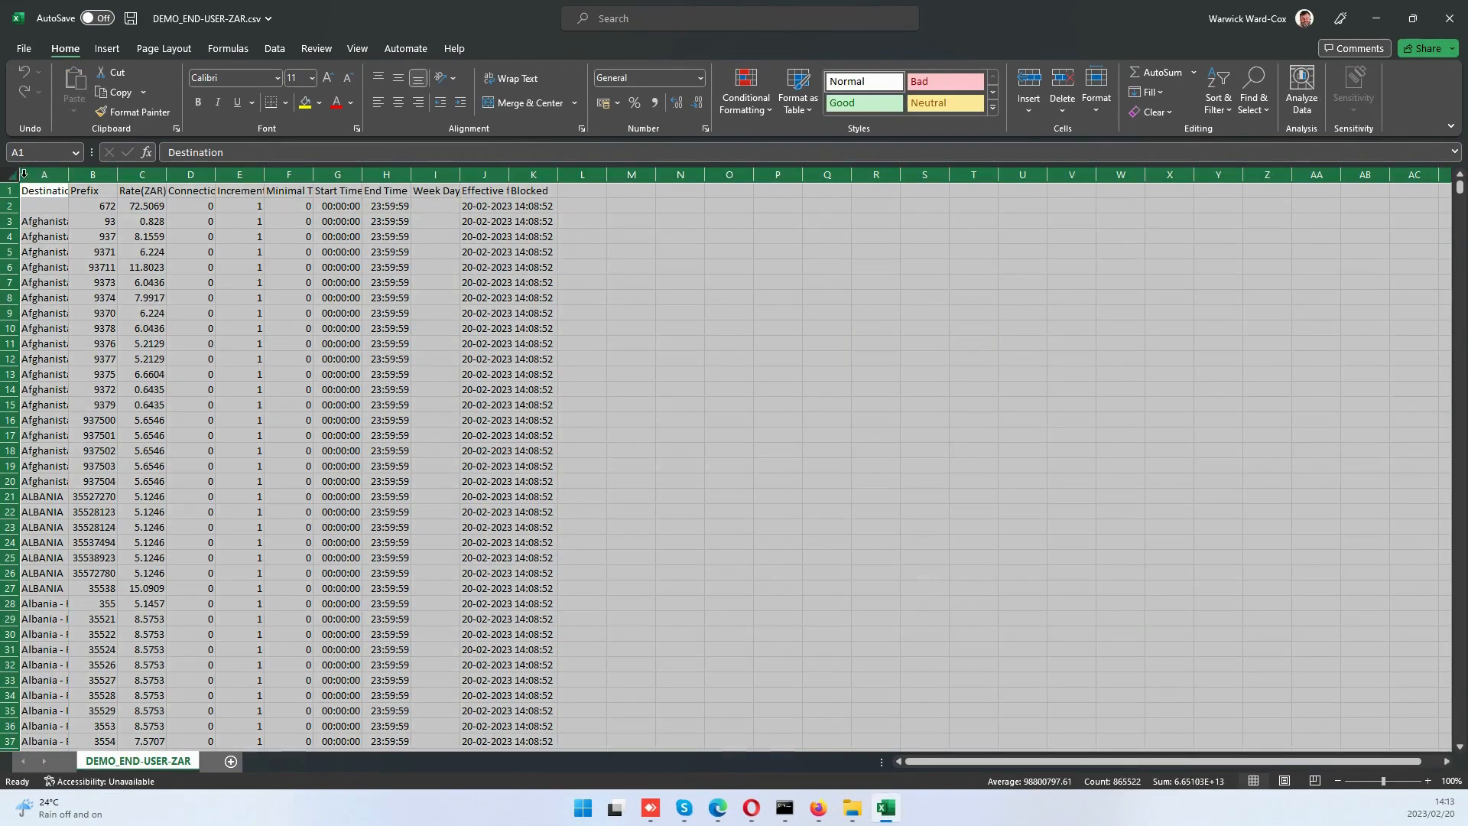
{"action": "double_click", "coordinate": [71, 175]}
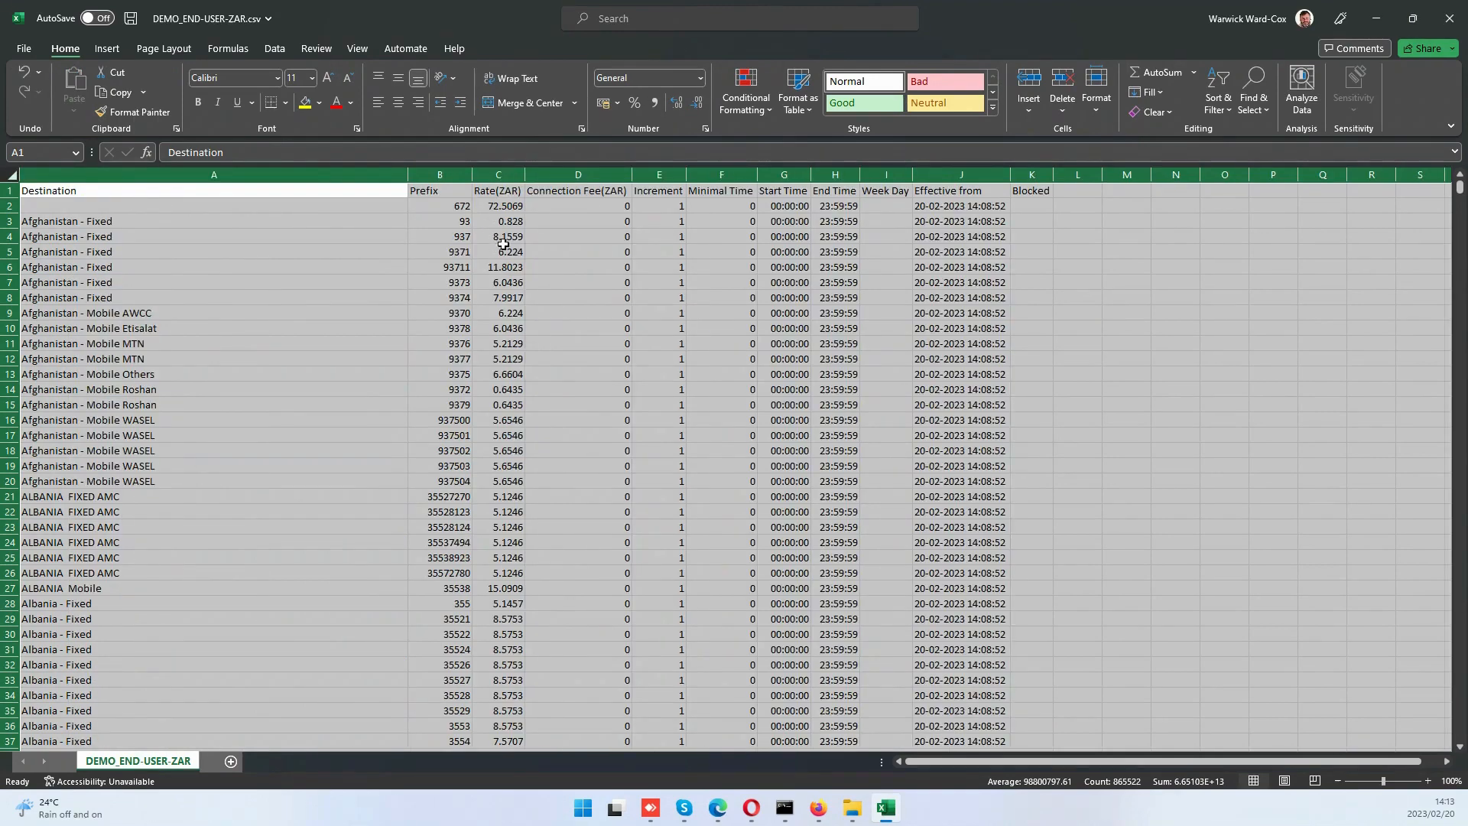
{"action": "left_click", "coordinate": [79, 197]}
Delete columns D through L, keeping Destination, Prefix and Rate(ZAR).
{"action": "left_click", "coordinate": [442, 191]}
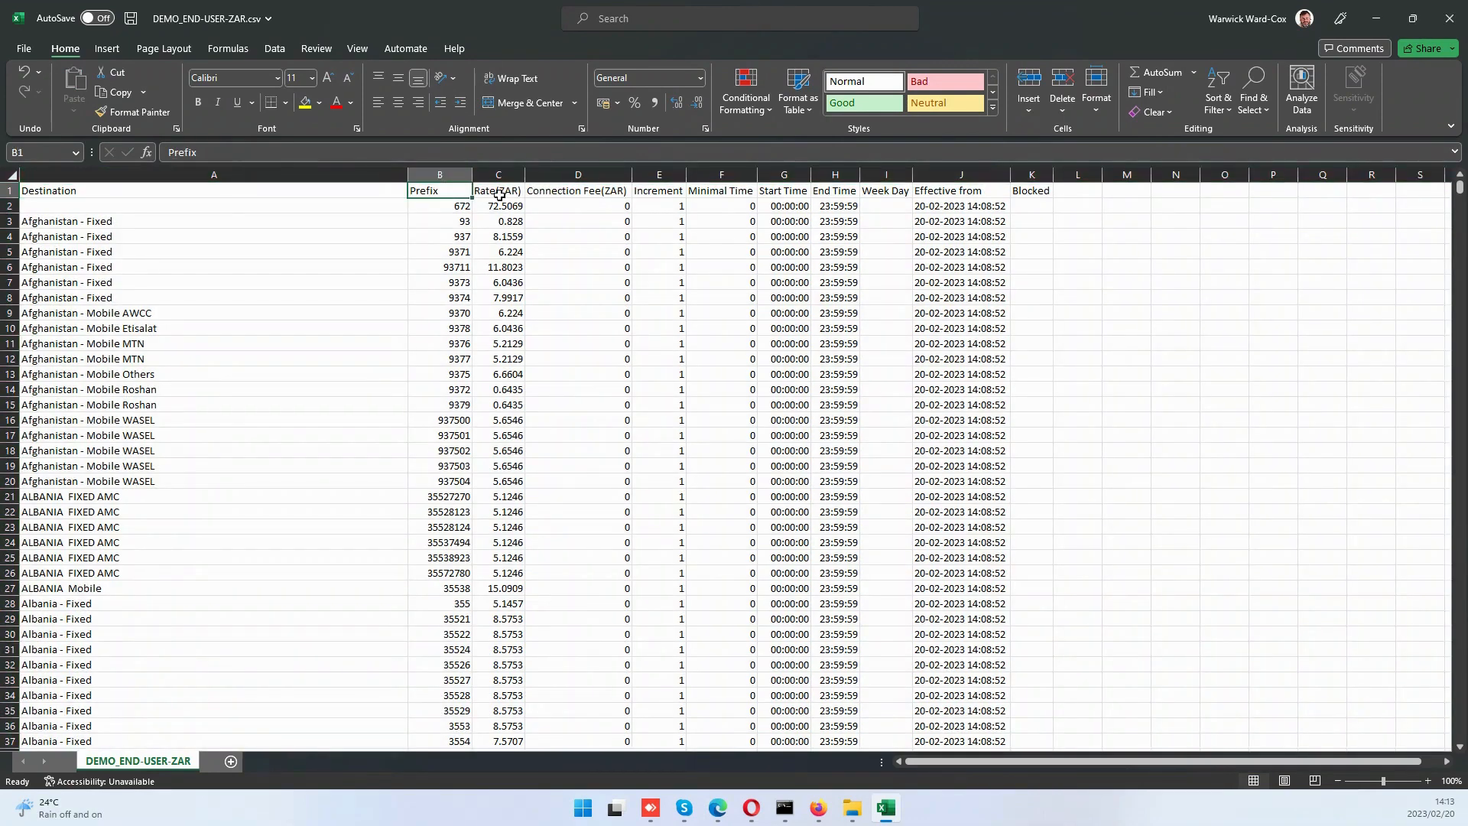
{"action": "left_click", "coordinate": [597, 174]}
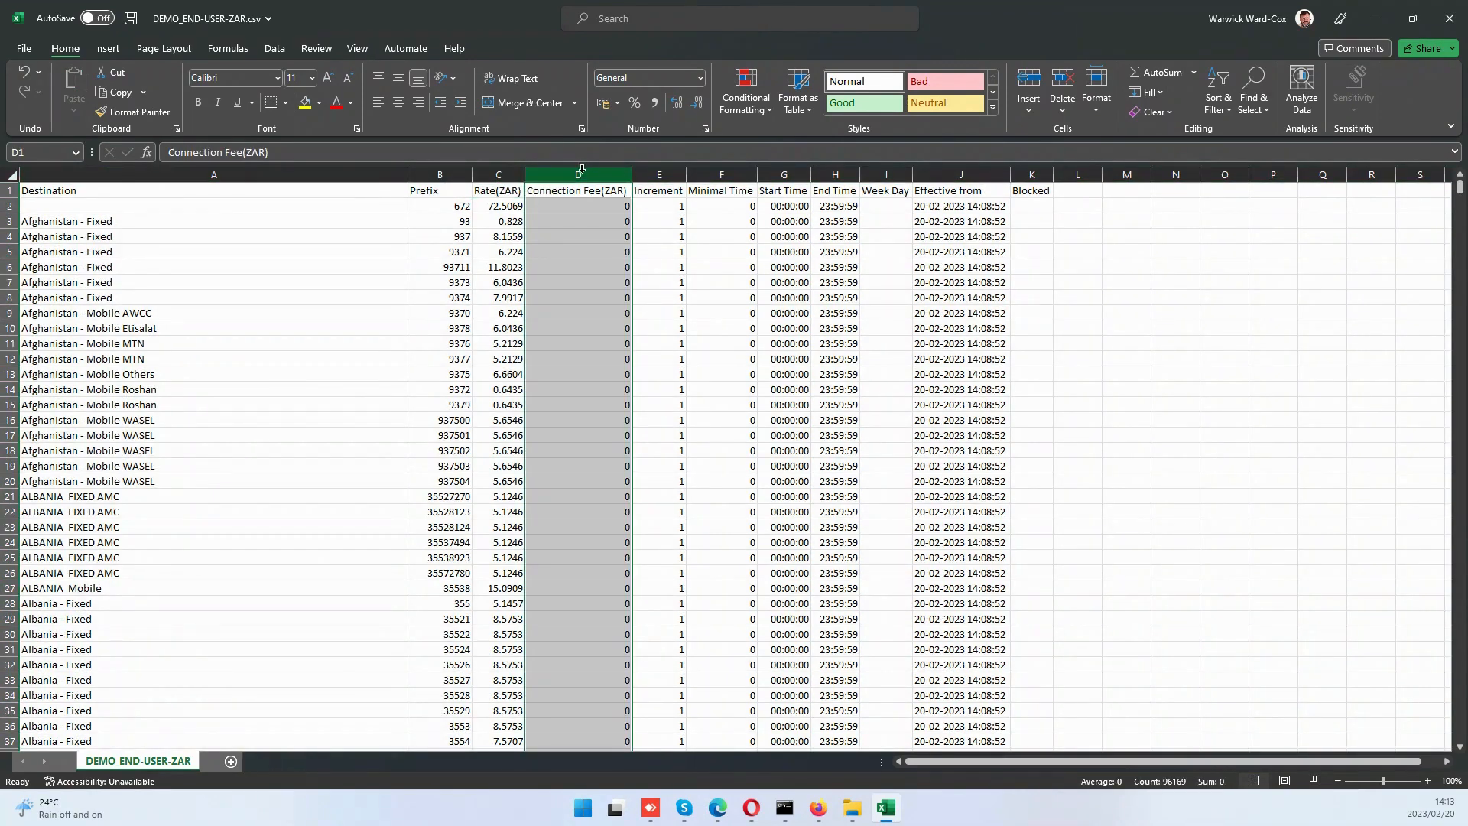
{"action": "left_click_drag", "start_coordinate": [581, 170], "coordinate": [1078, 172]}
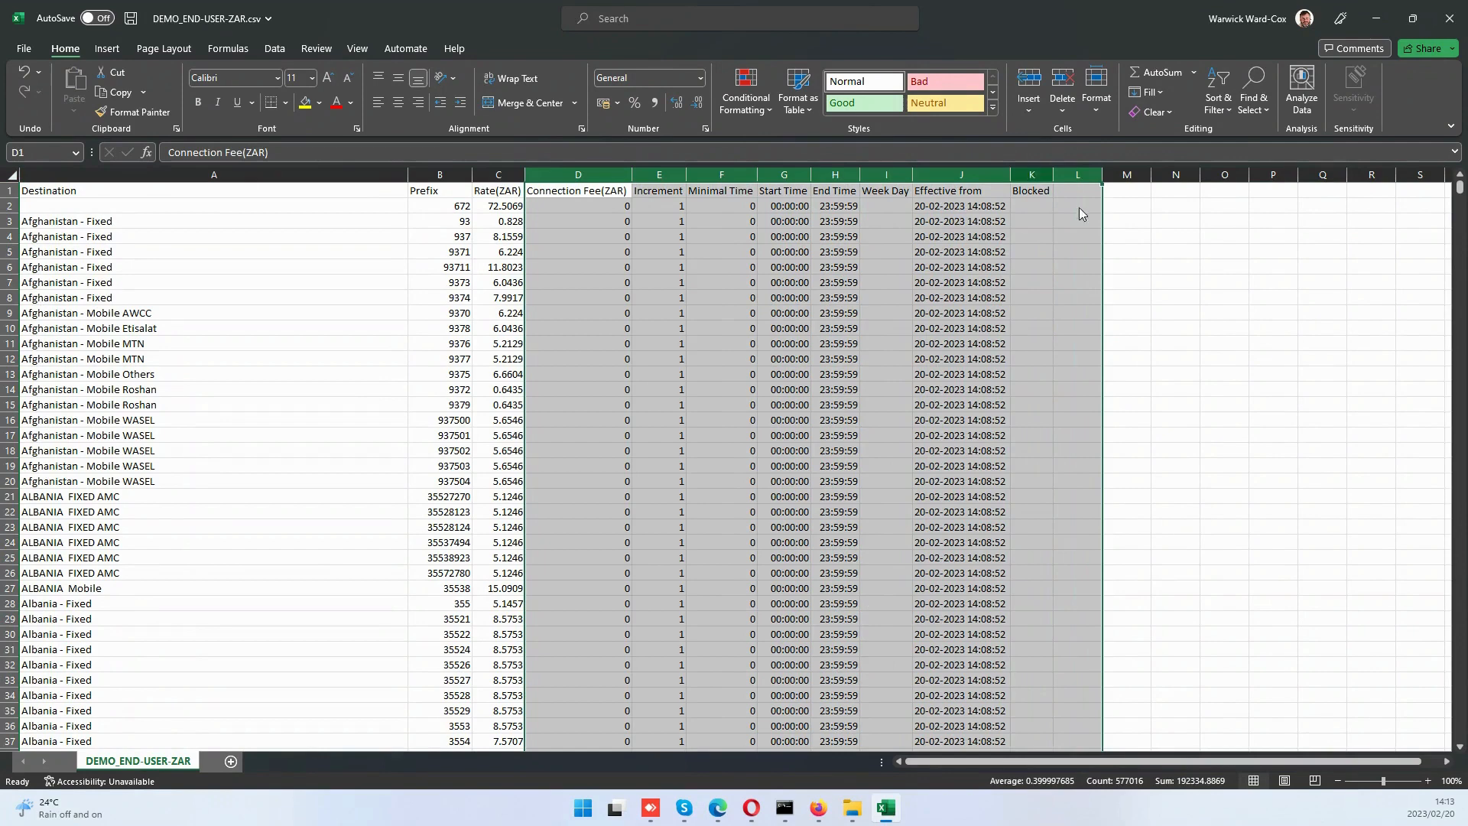
{"action": "right_click", "coordinate": [1036, 178]}
{"action": "left_click", "coordinate": [1089, 352]}
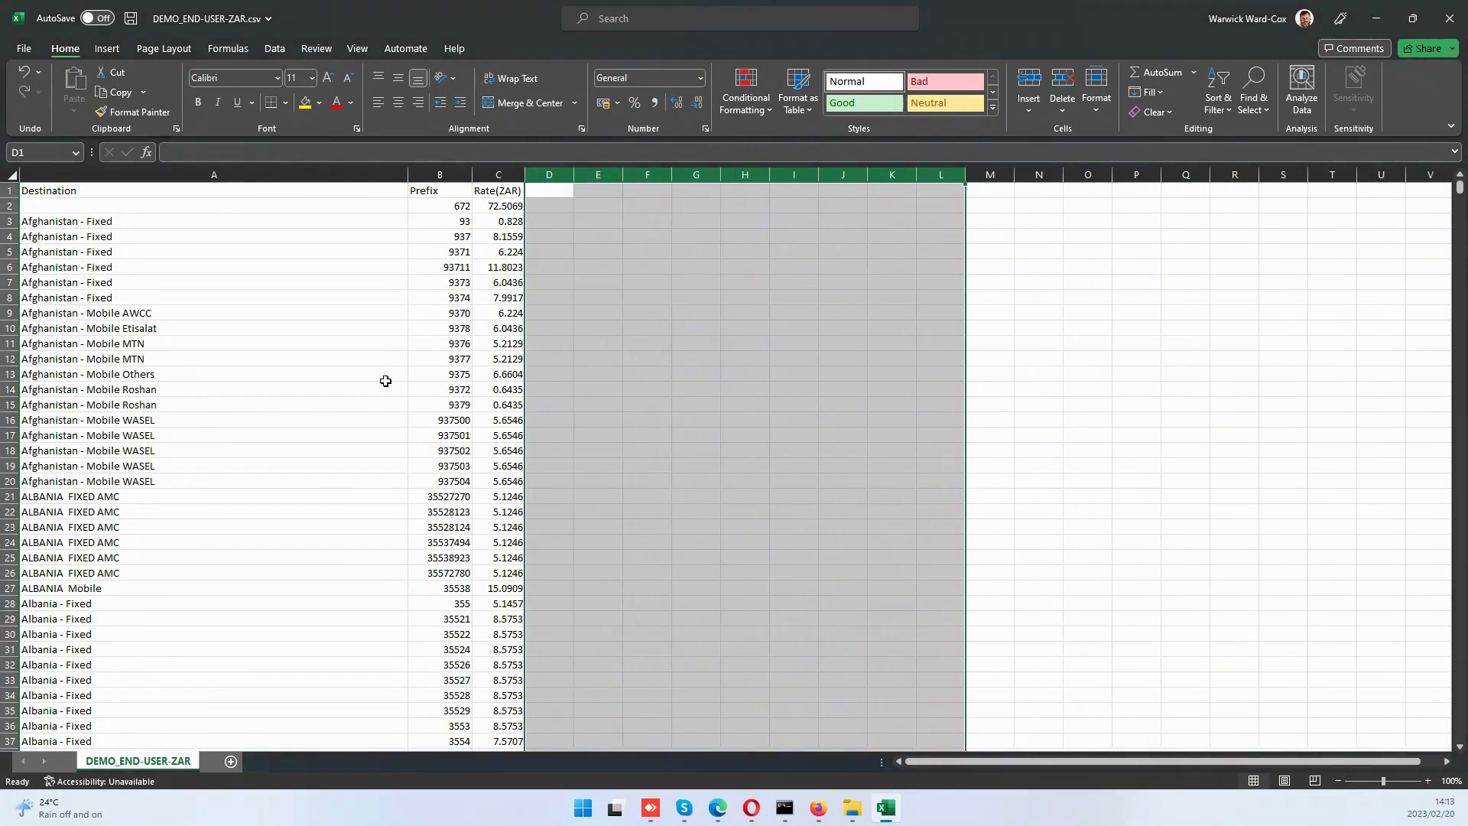
{"action": "scroll", "coordinate": [372, 453], "scroll_direction": "down", "scroll_amount": 6}
{"action": "scroll", "coordinate": [372, 453], "scroll_direction": "up", "scroll_amount": 6}
Inspect the remaining cells, then close Excel without saving.
{"action": "left_click", "coordinate": [543, 212]}
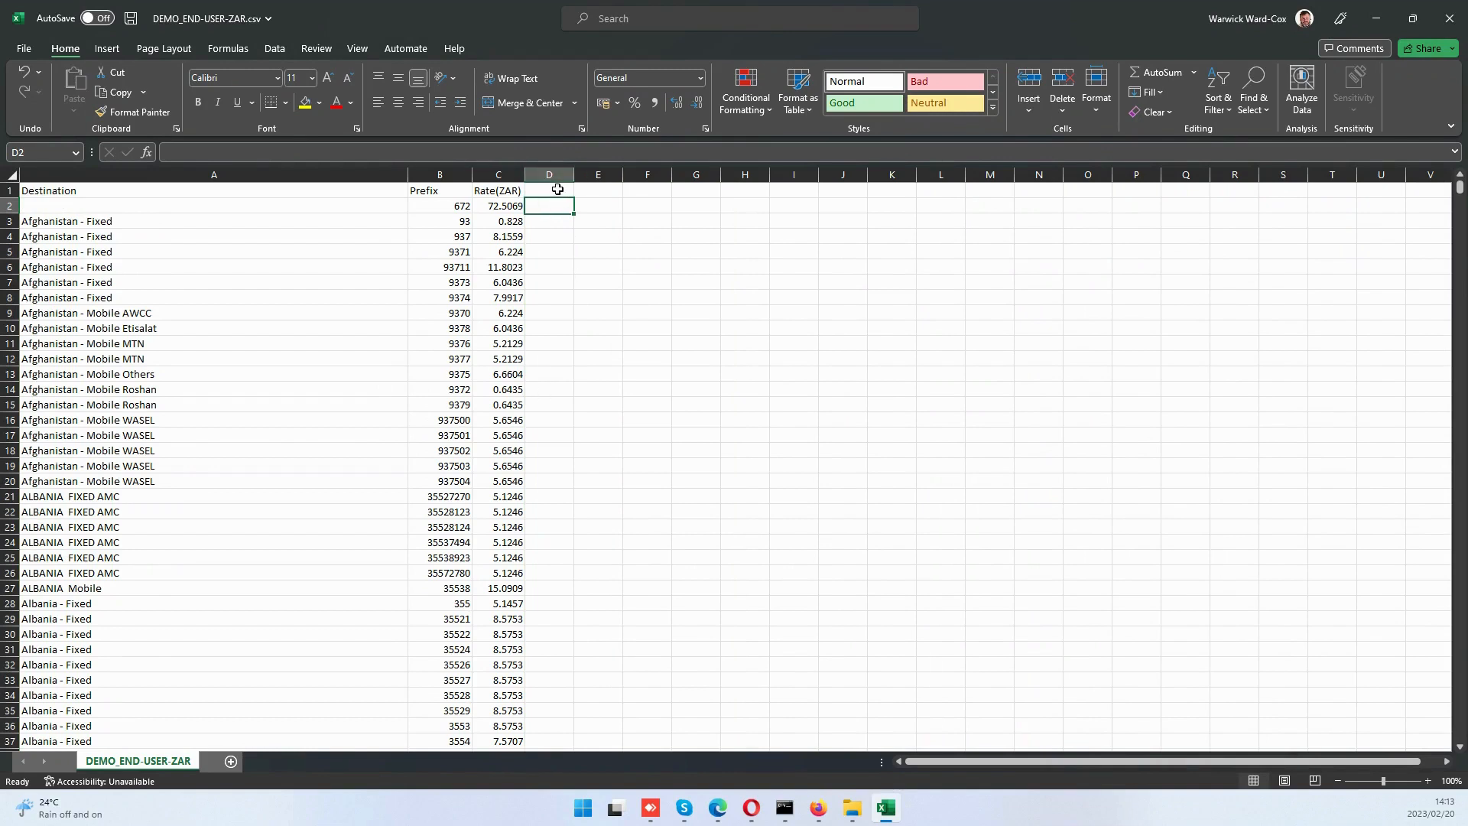
{"action": "left_click", "coordinate": [556, 191]}
{"action": "left_click", "coordinate": [127, 298]}
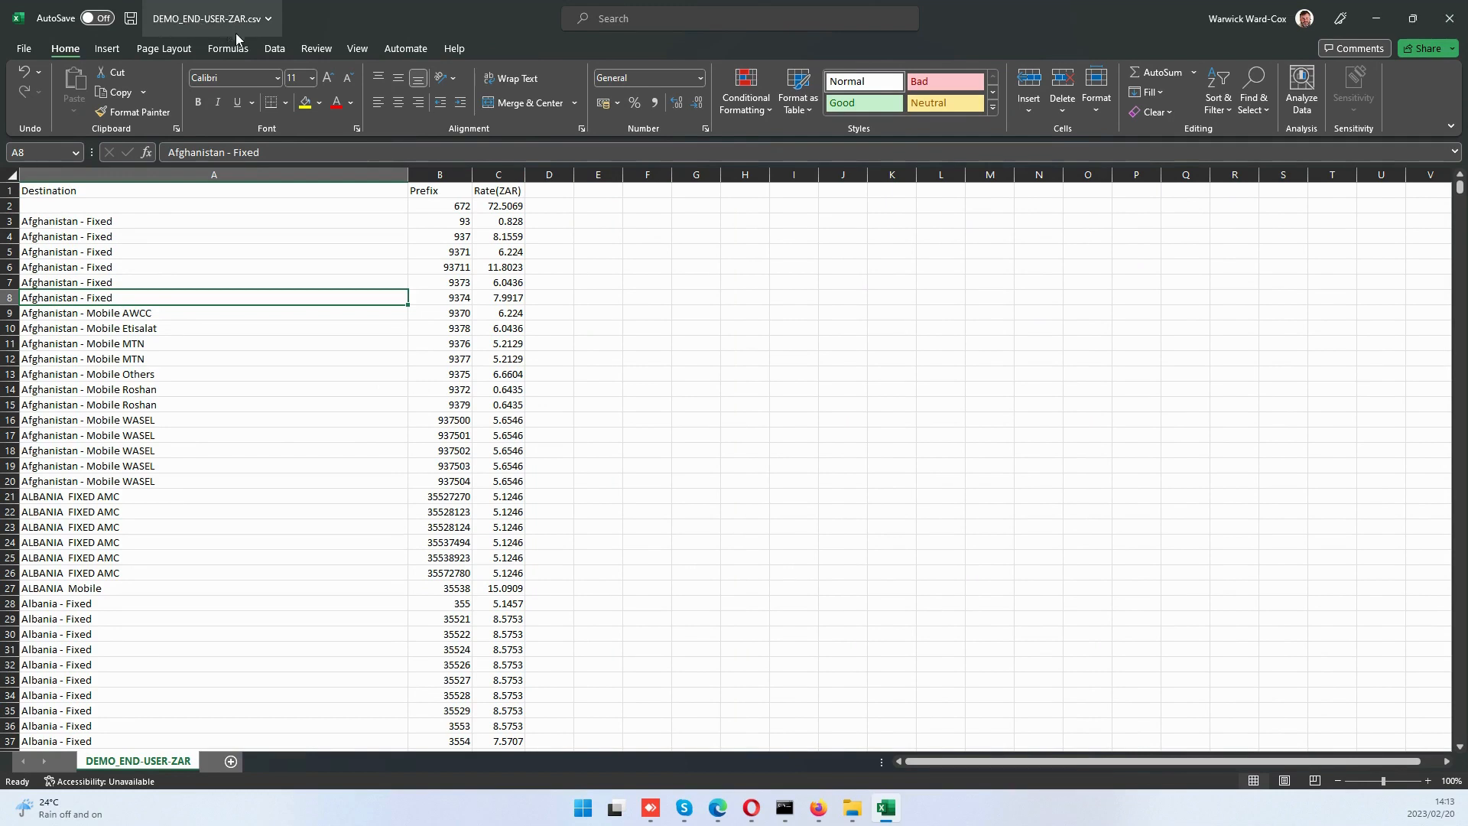
{"action": "left_click", "coordinate": [1449, 18]}
{"action": "left_click", "coordinate": [730, 421]}
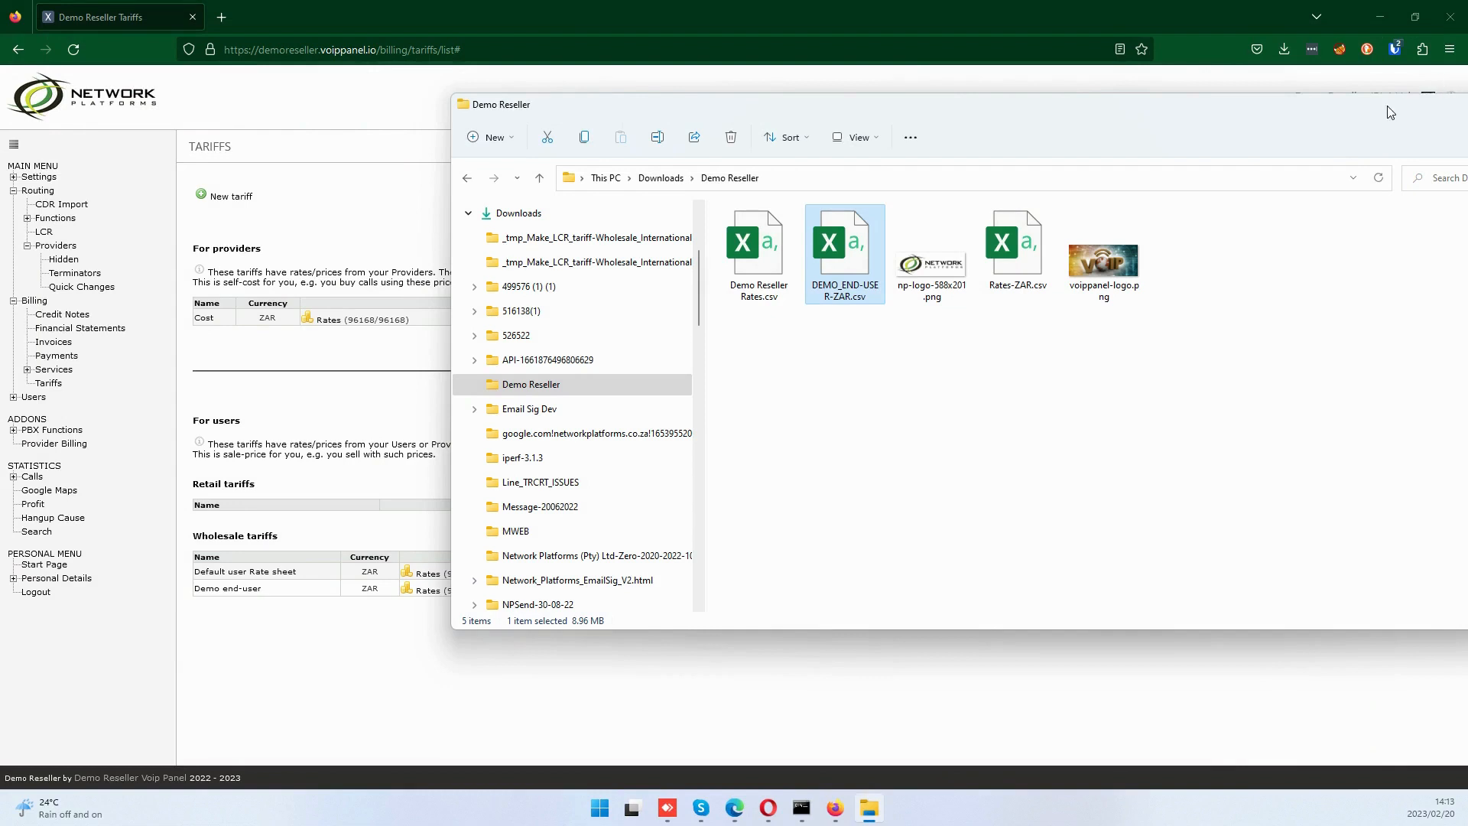
Import DEMO_END-USER-ZAR.csv into the Demo end-user tariff via Import from CSV.
{"action": "left_click_drag", "start_coordinate": [1392, 109], "coordinate": [1437, 127]}
{"action": "left_click", "coordinate": [298, 633]}
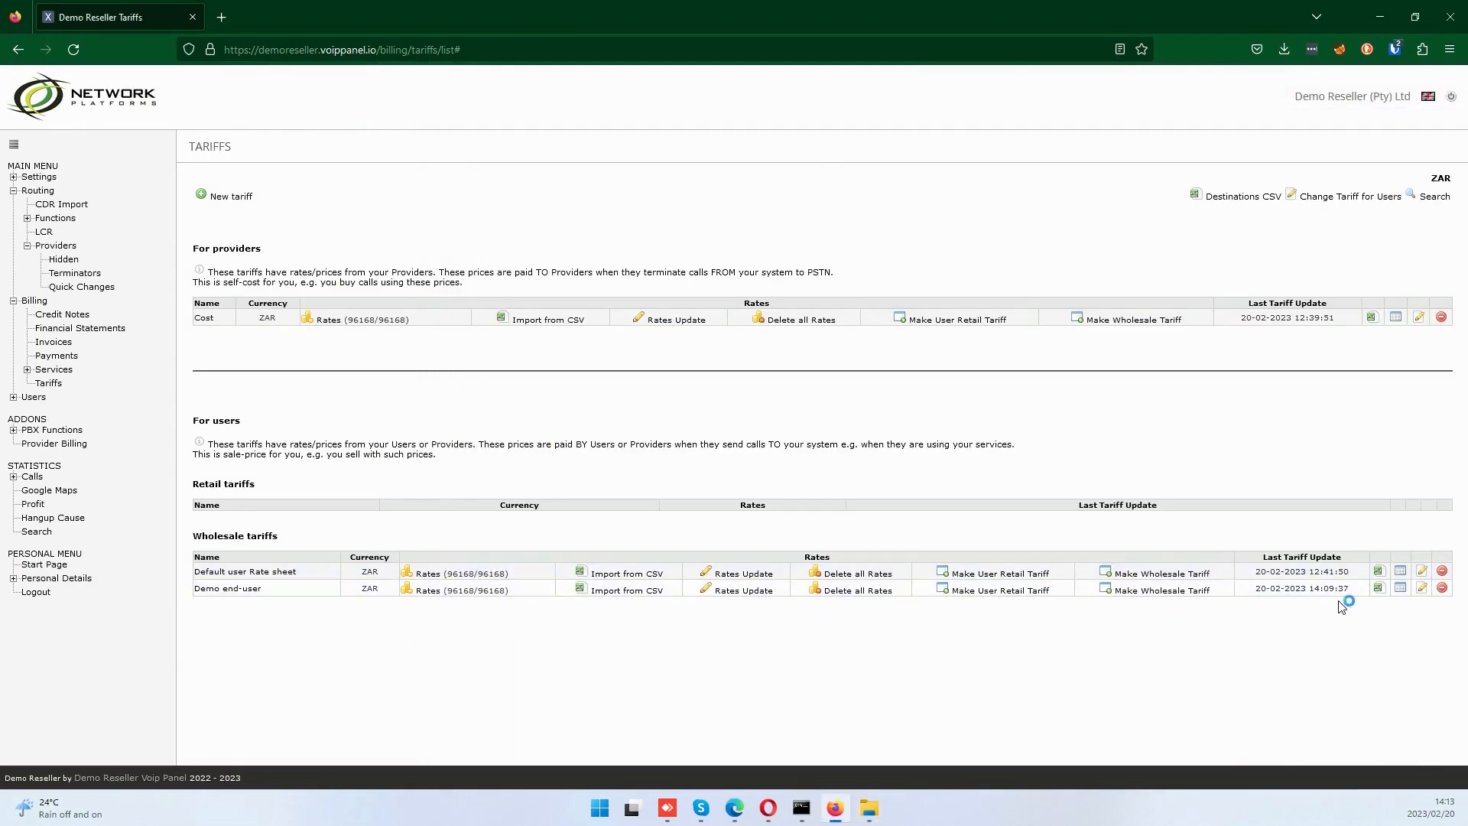
{"action": "left_click", "coordinate": [648, 593]}
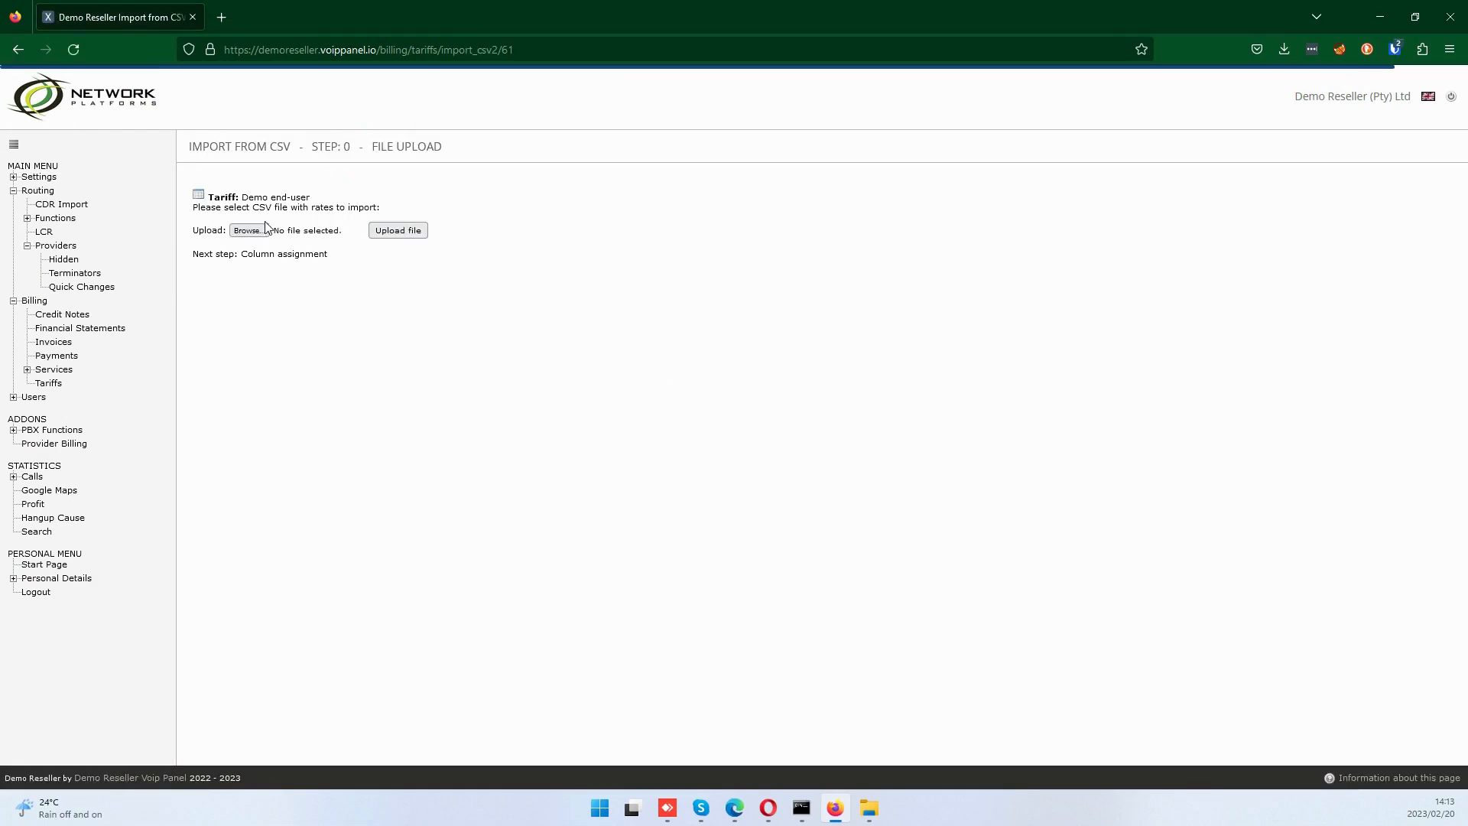
{"action": "left_click", "coordinate": [260, 230]}
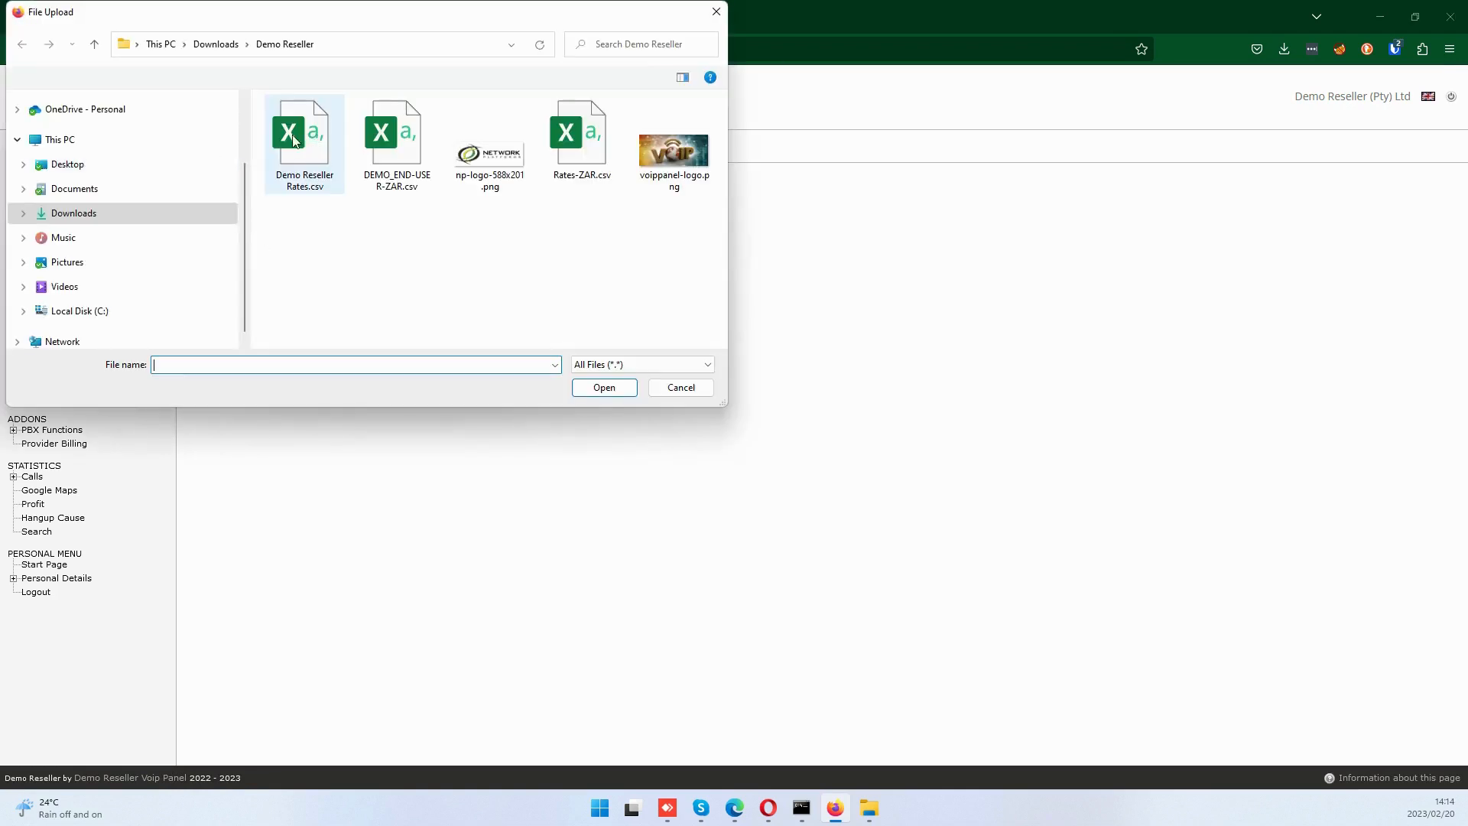
{"action": "left_click", "coordinate": [388, 158]}
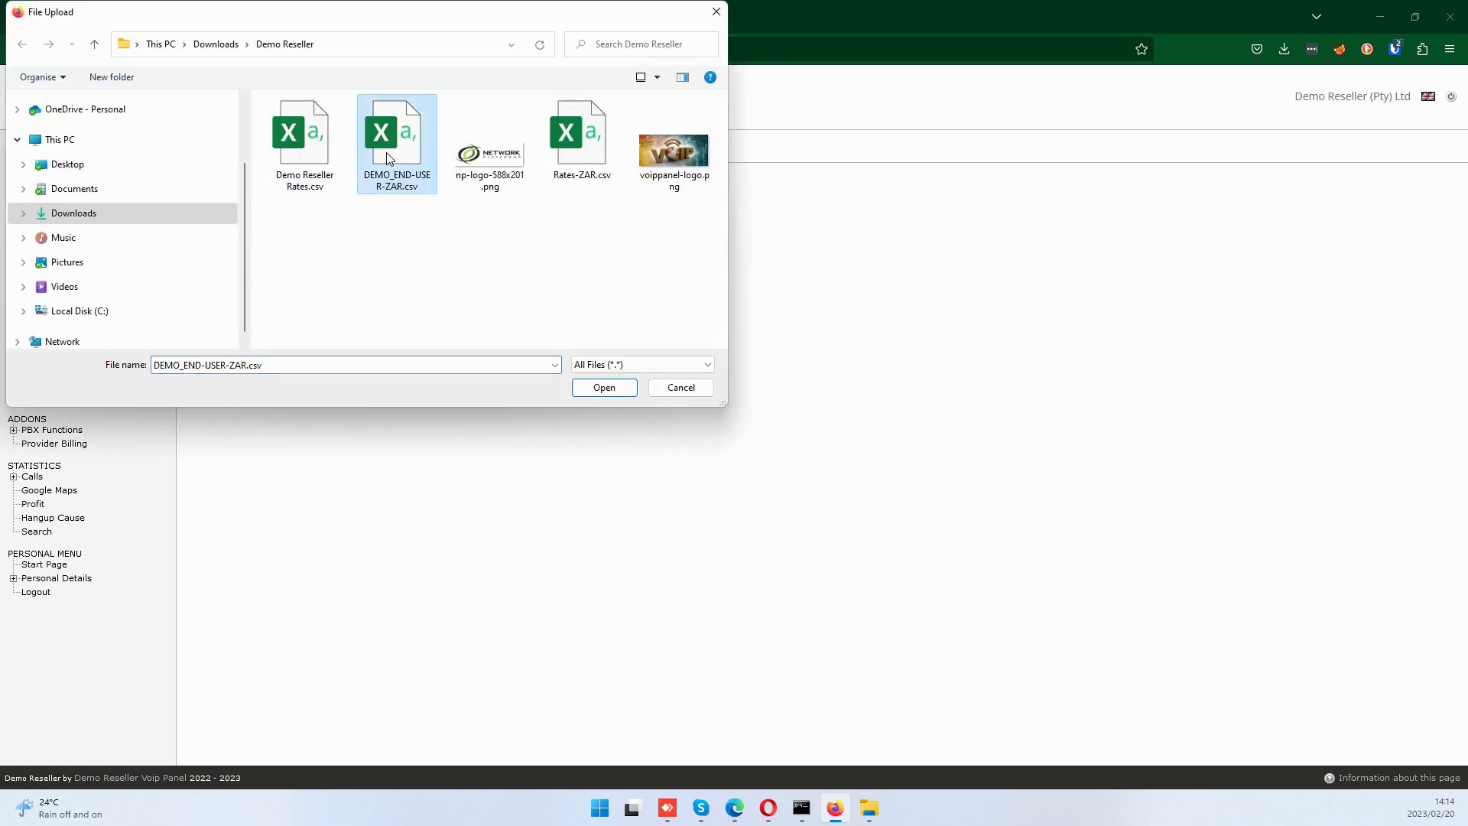
{"action": "left_click", "coordinate": [599, 390]}
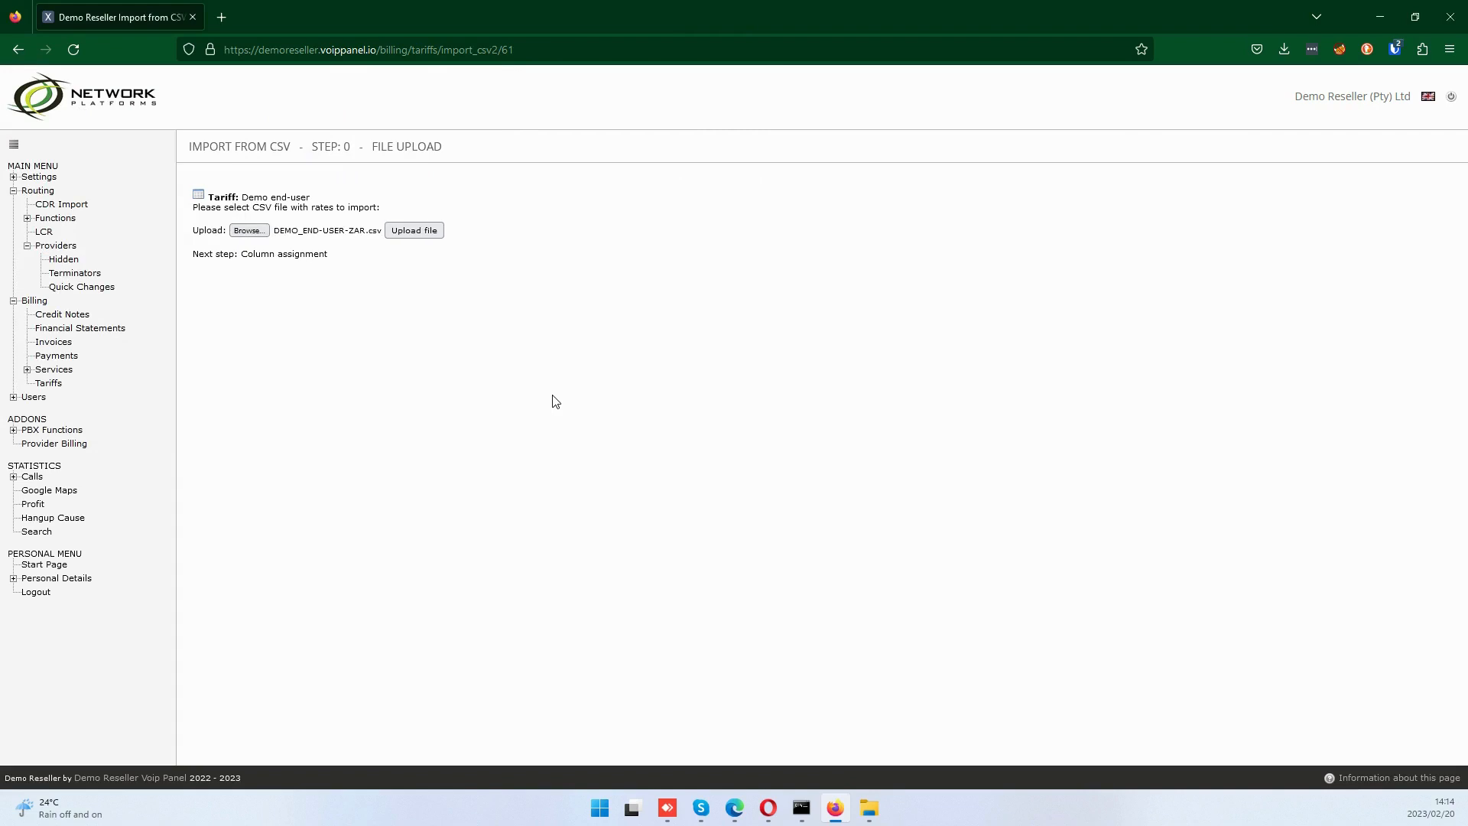
{"action": "left_click", "coordinate": [416, 232]}
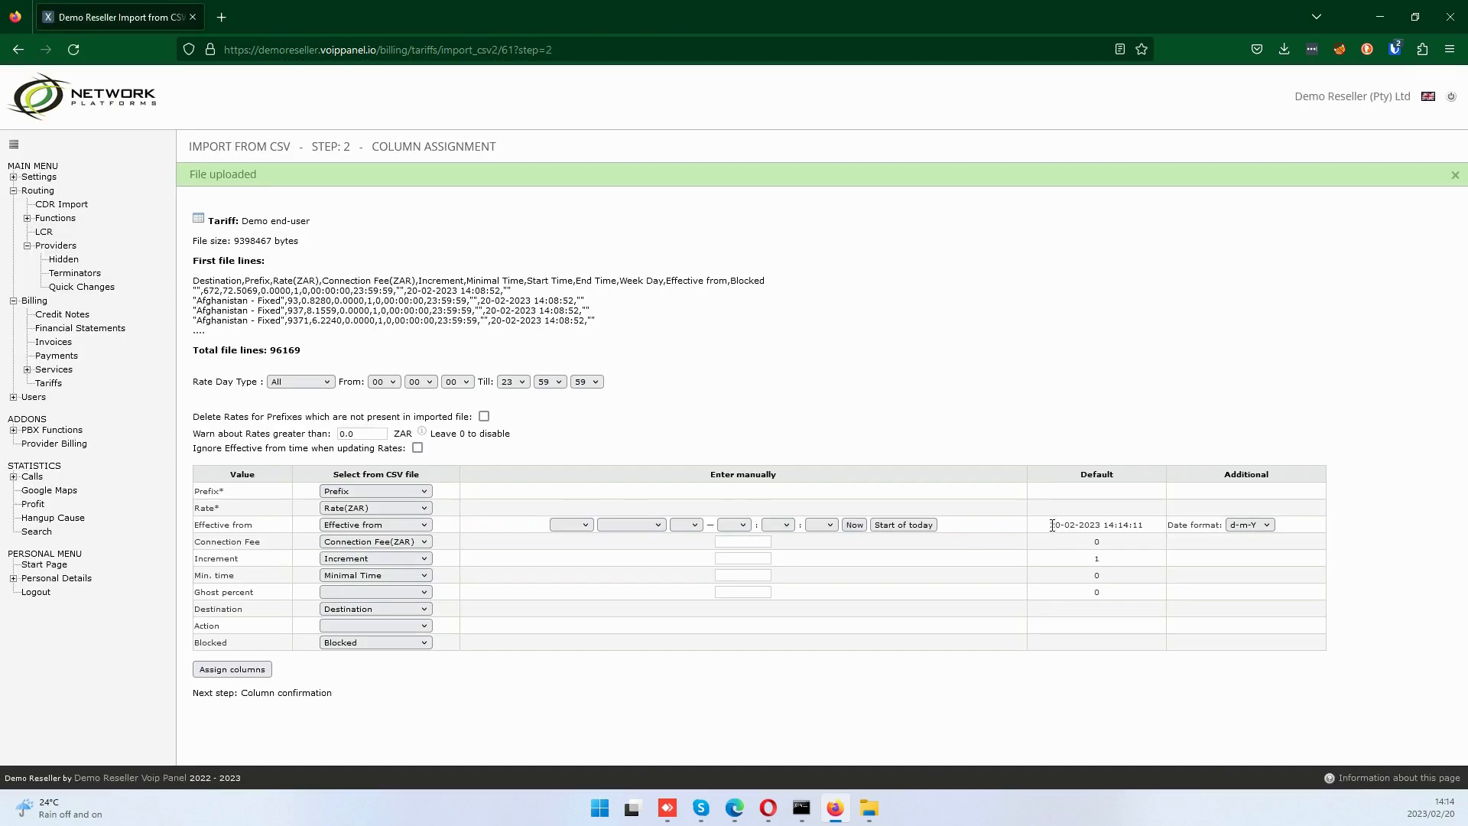
Check the default Effective from date and year list without changing them, then go back to Tariffs.
{"action": "left_click_drag", "start_coordinate": [1052, 525], "coordinate": [1149, 531]}
{"action": "left_click", "coordinate": [584, 525]}
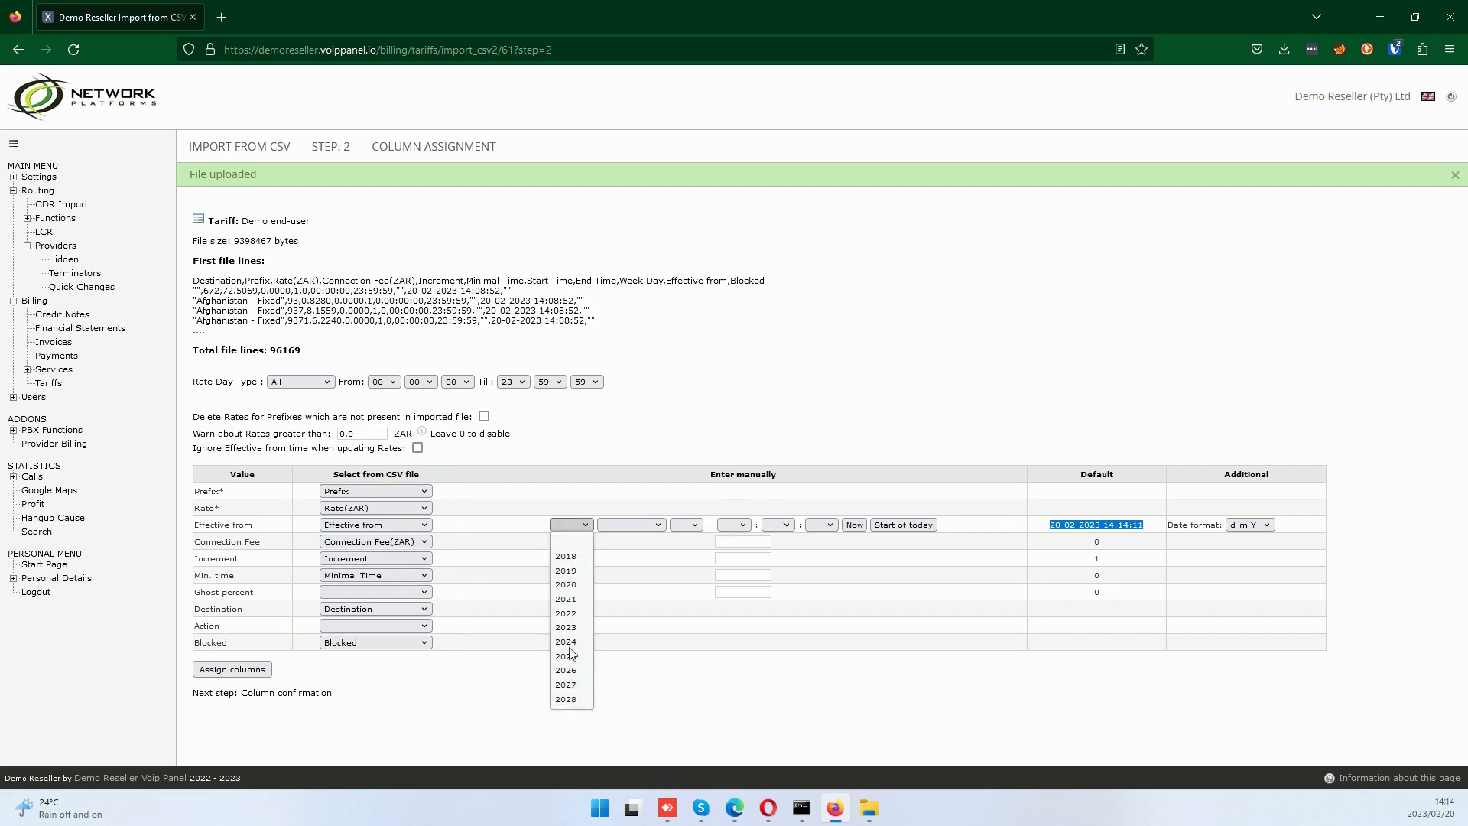
{"action": "left_click", "coordinate": [636, 427]}
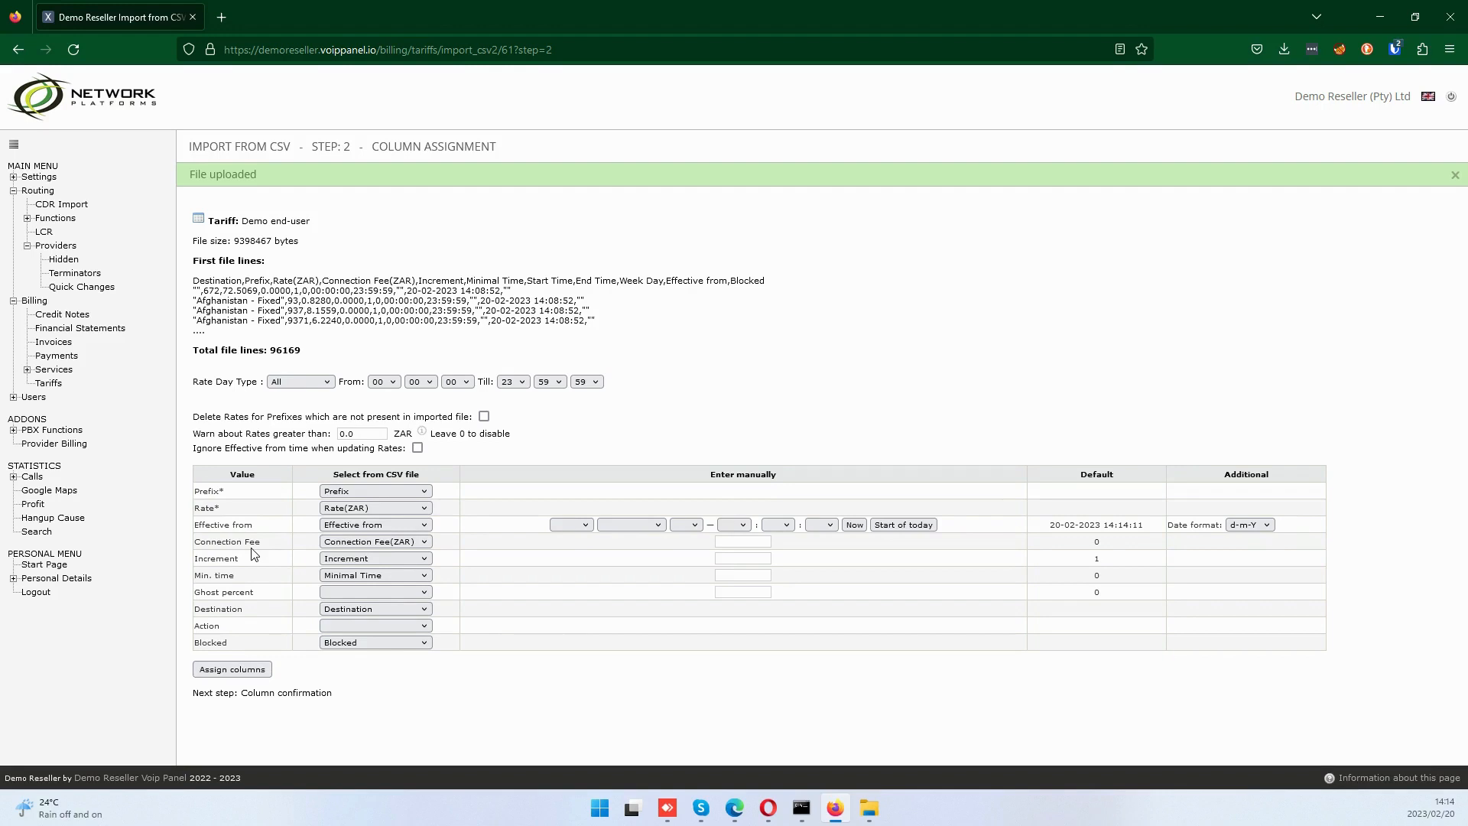
{"action": "left_click", "coordinate": [48, 383]}
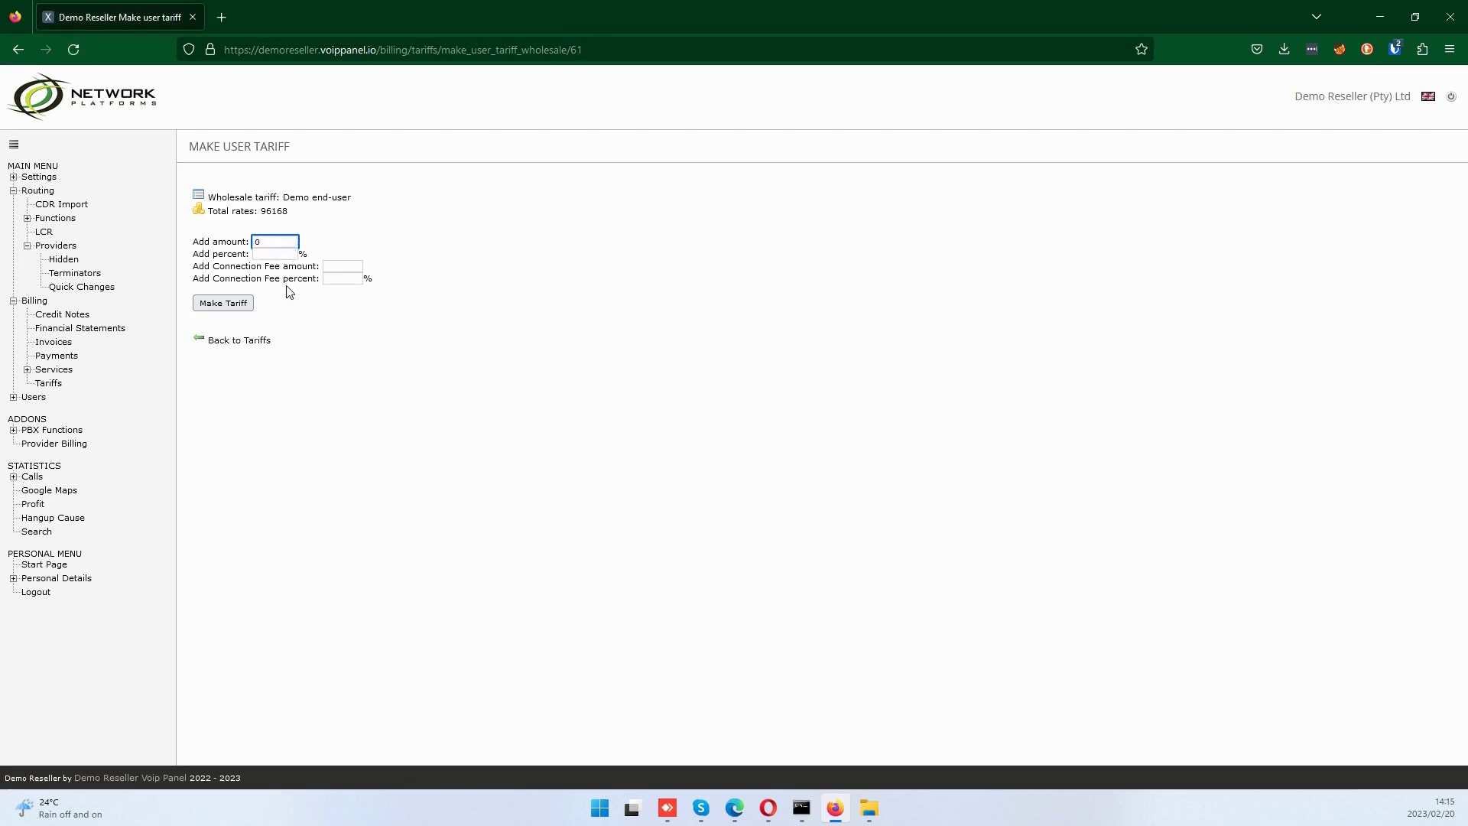
Start a new user under Users and confirm Demo end-user is offered in the Tariff list, keeping the default.
{"action": "left_click", "coordinate": [49, 384]}
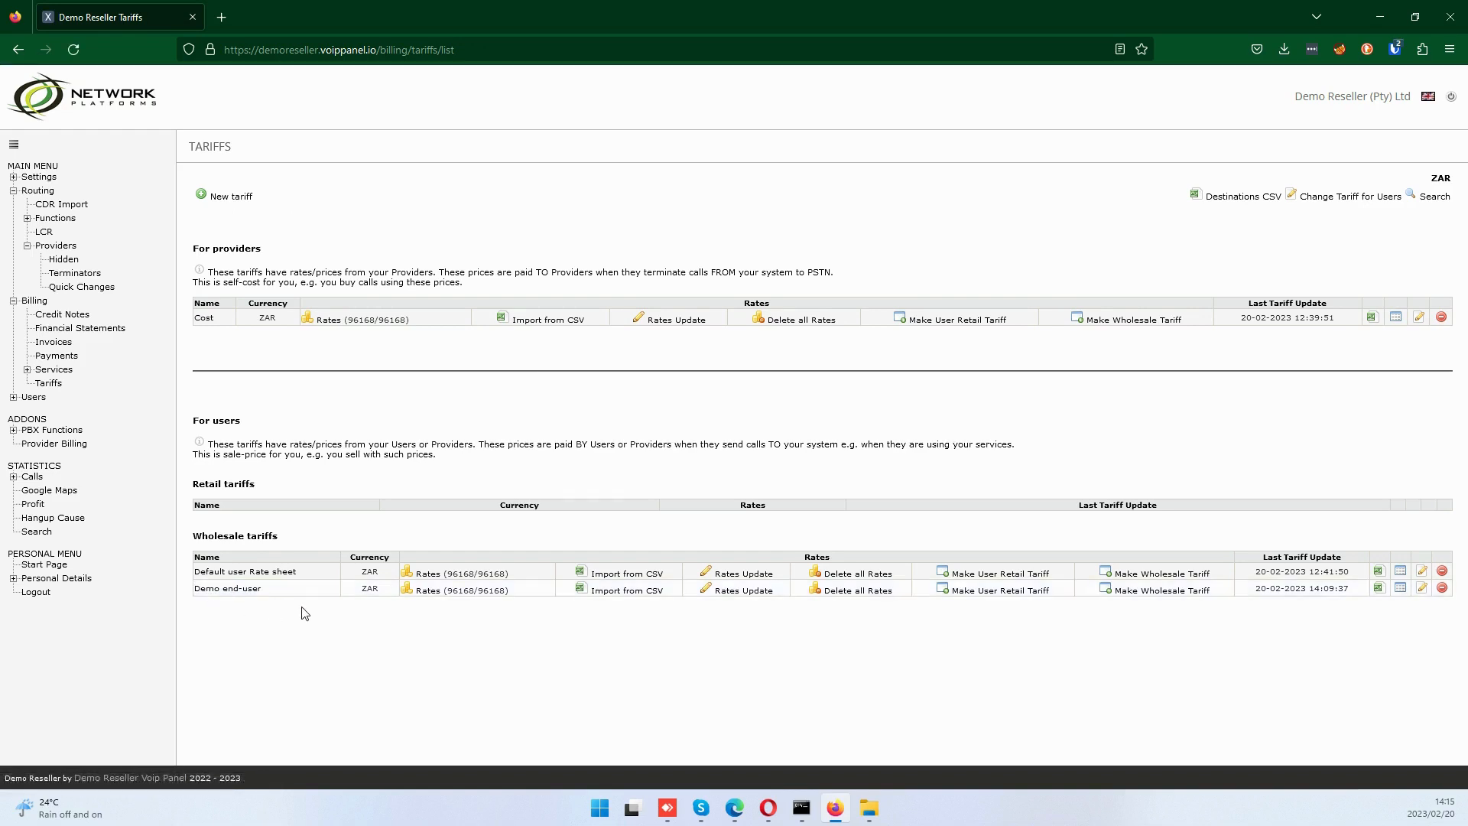
{"action": "left_click", "coordinate": [13, 397]}
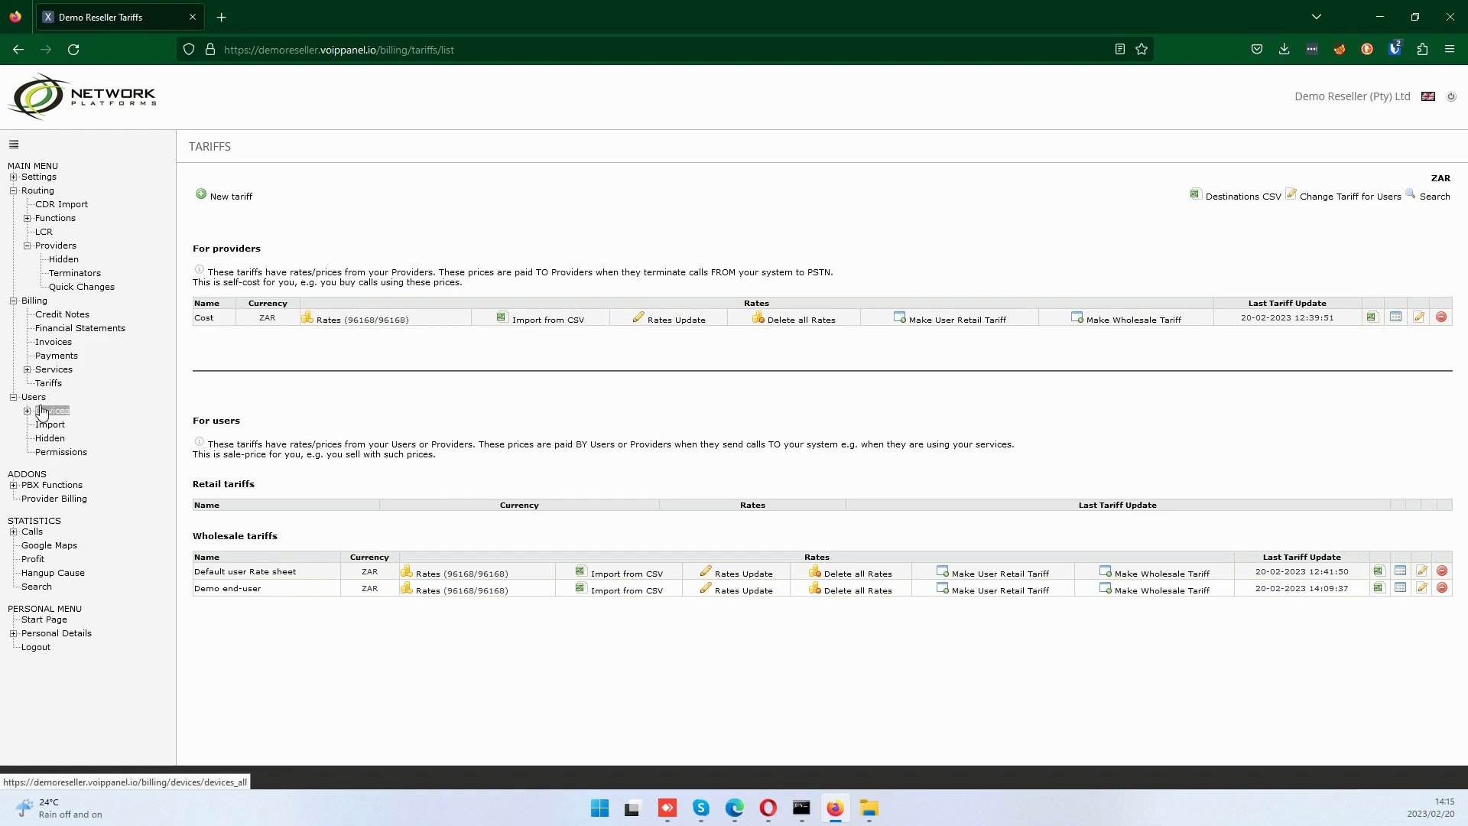
{"action": "left_click", "coordinate": [40, 401]}
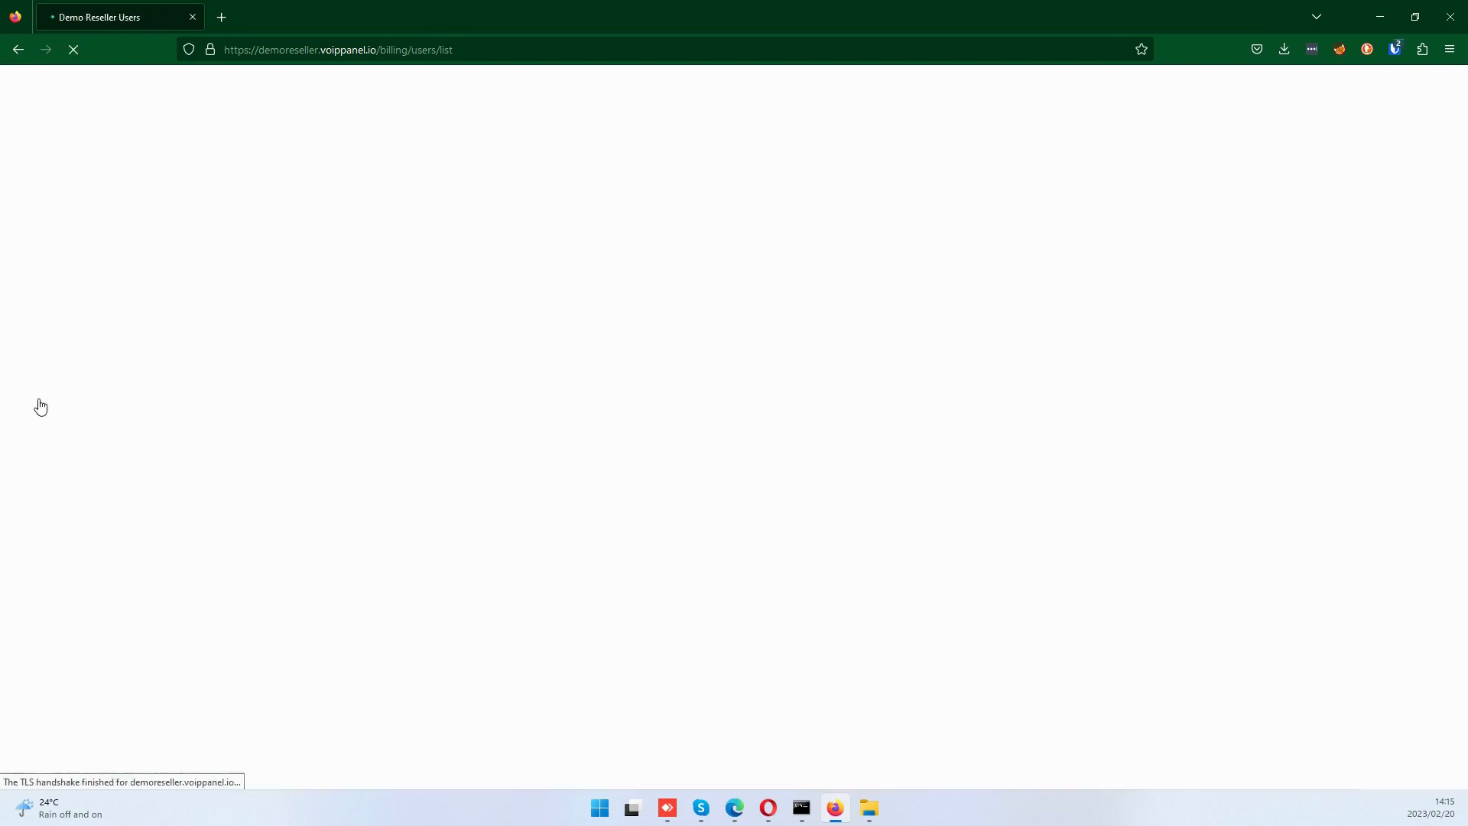
{"action": "left_click", "coordinate": [217, 312]}
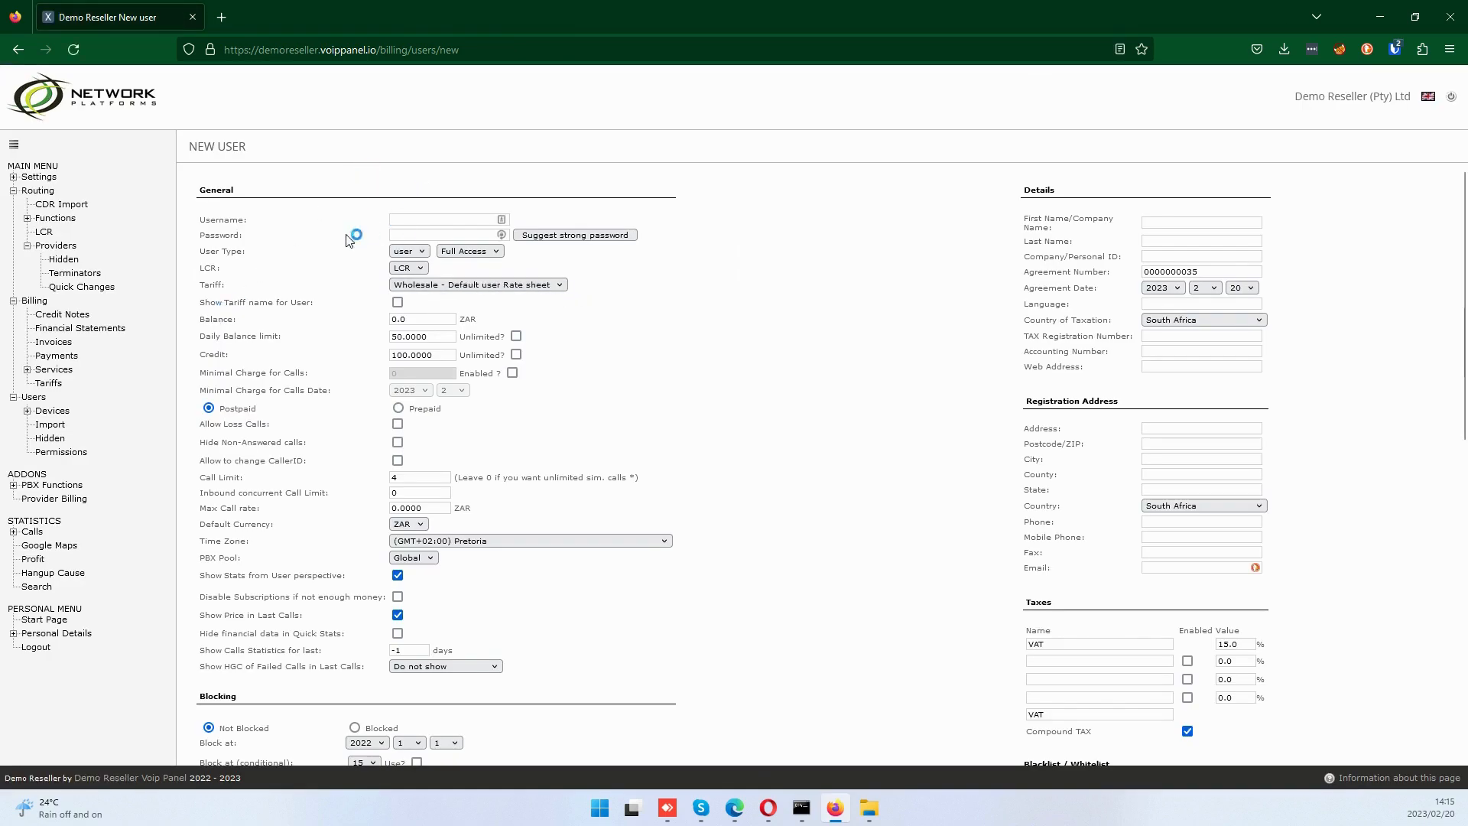
{"action": "left_click", "coordinate": [561, 287]}
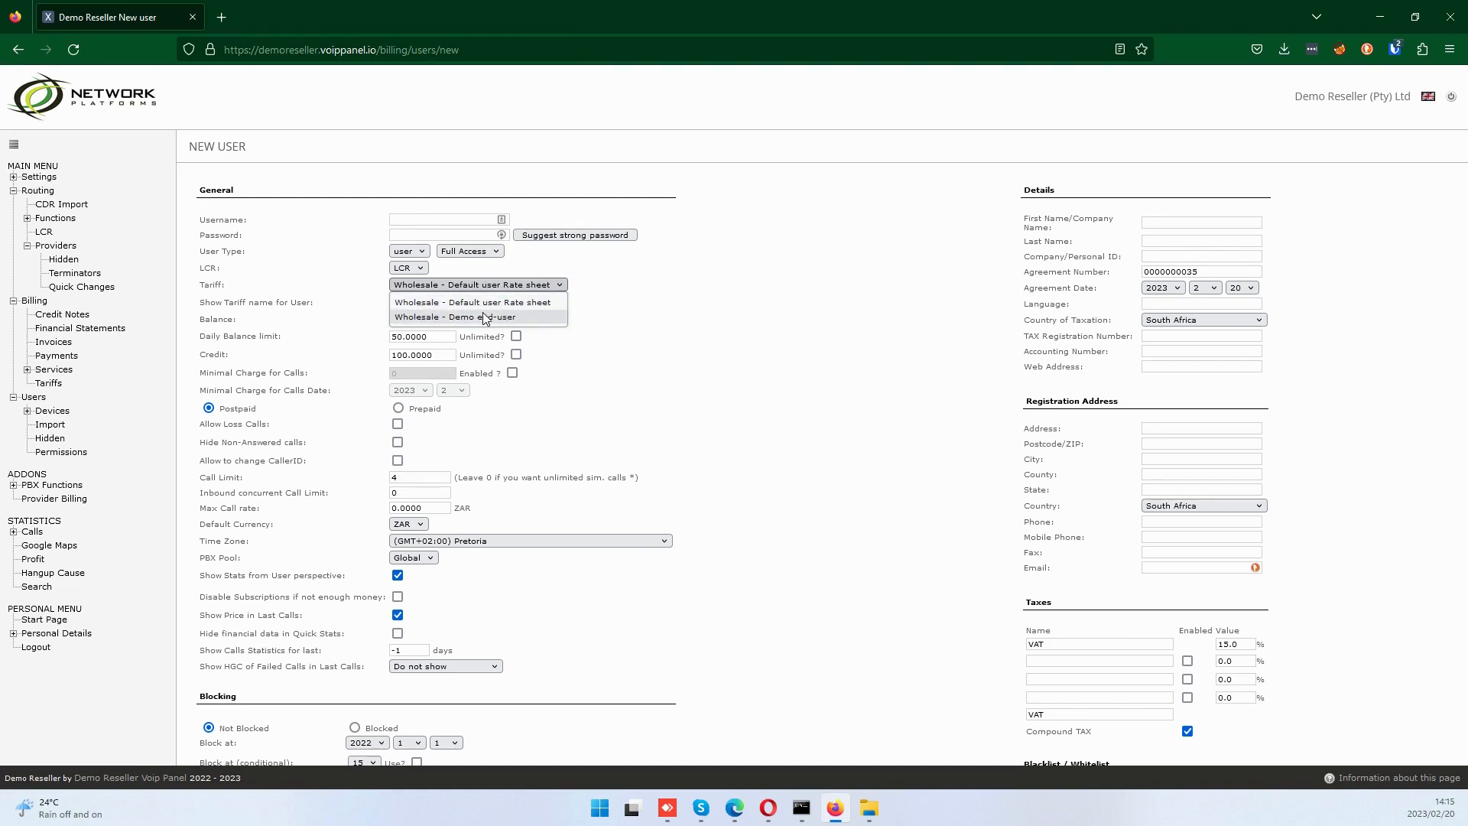
{"action": "left_click", "coordinate": [719, 294]}
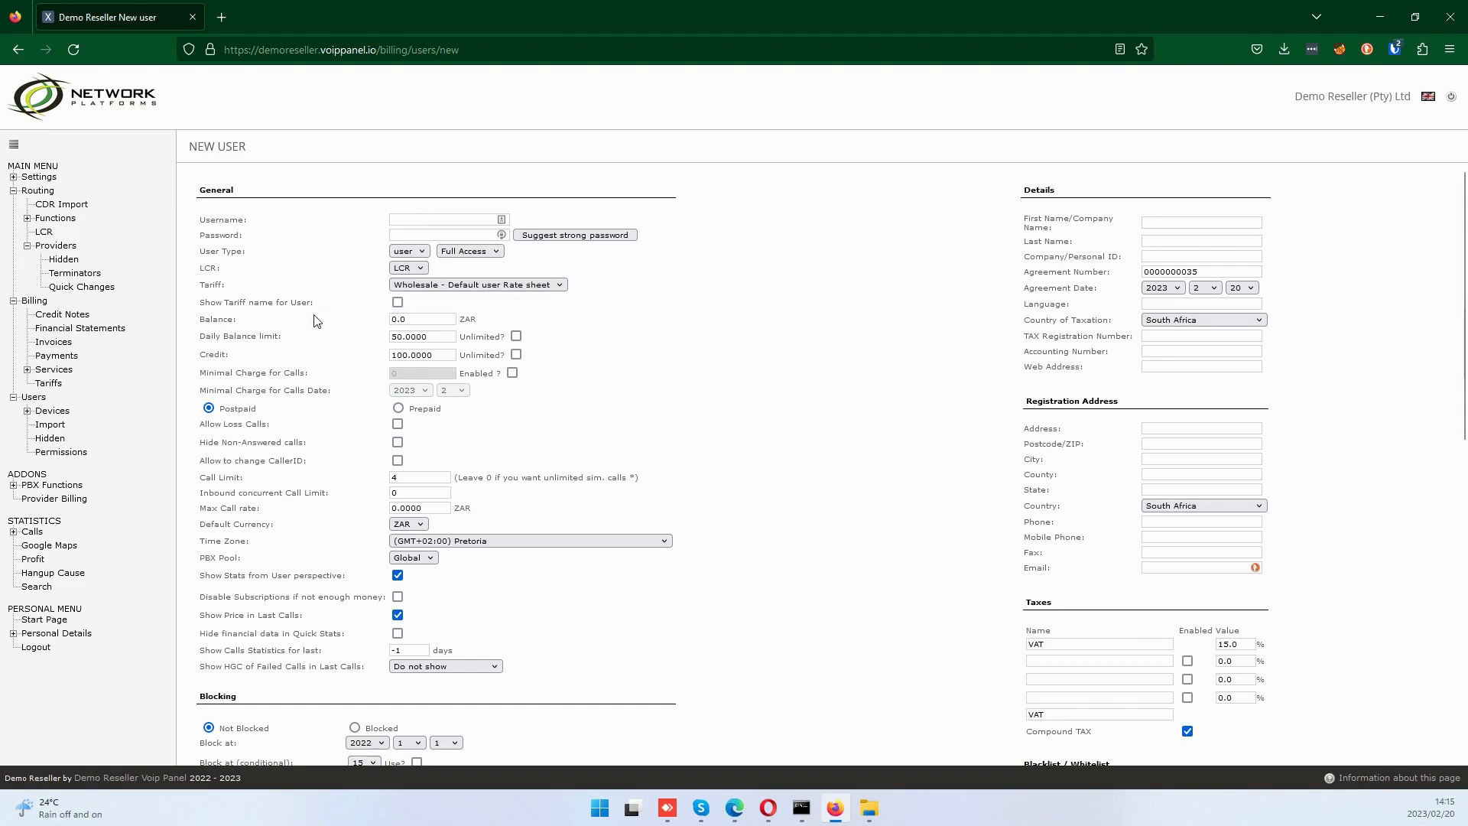